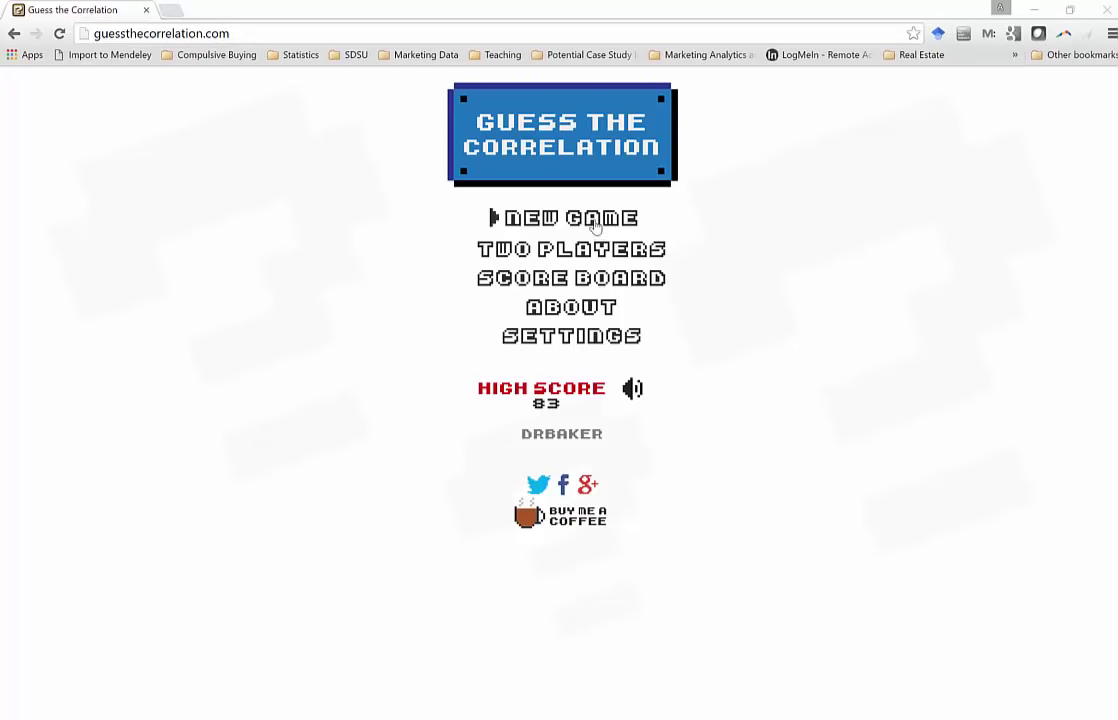
- Start a new Guess the Correlation game and guess 0.15, then 0.2 on the next plot
click(596, 227)
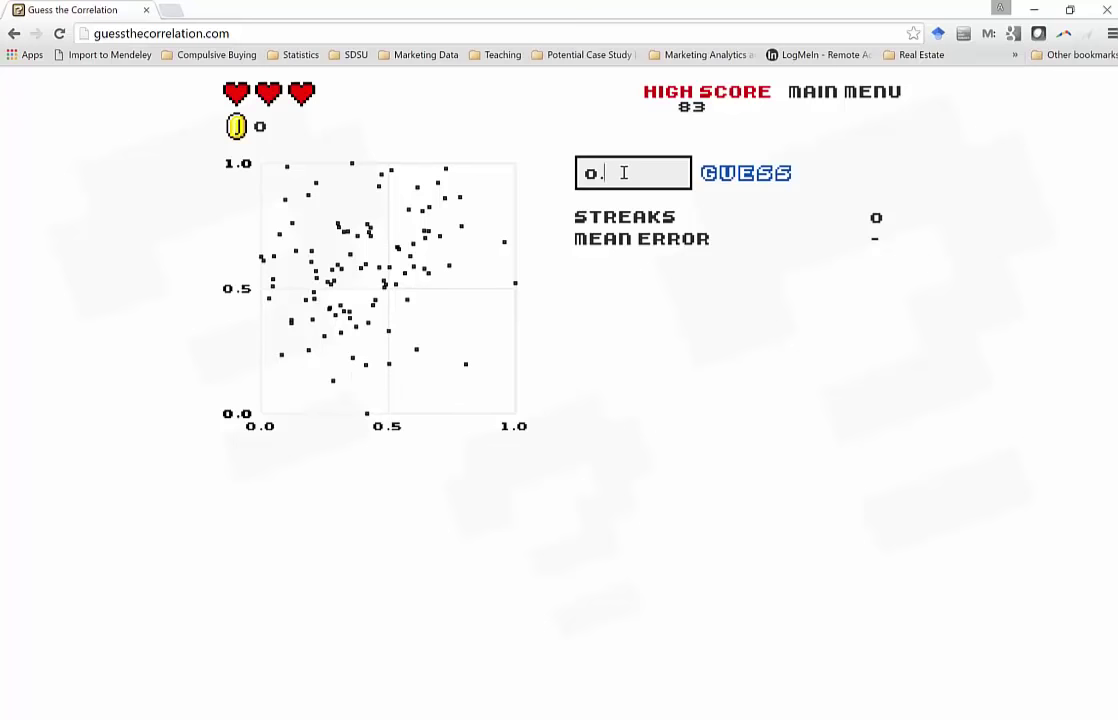
text(15)
key(Return)
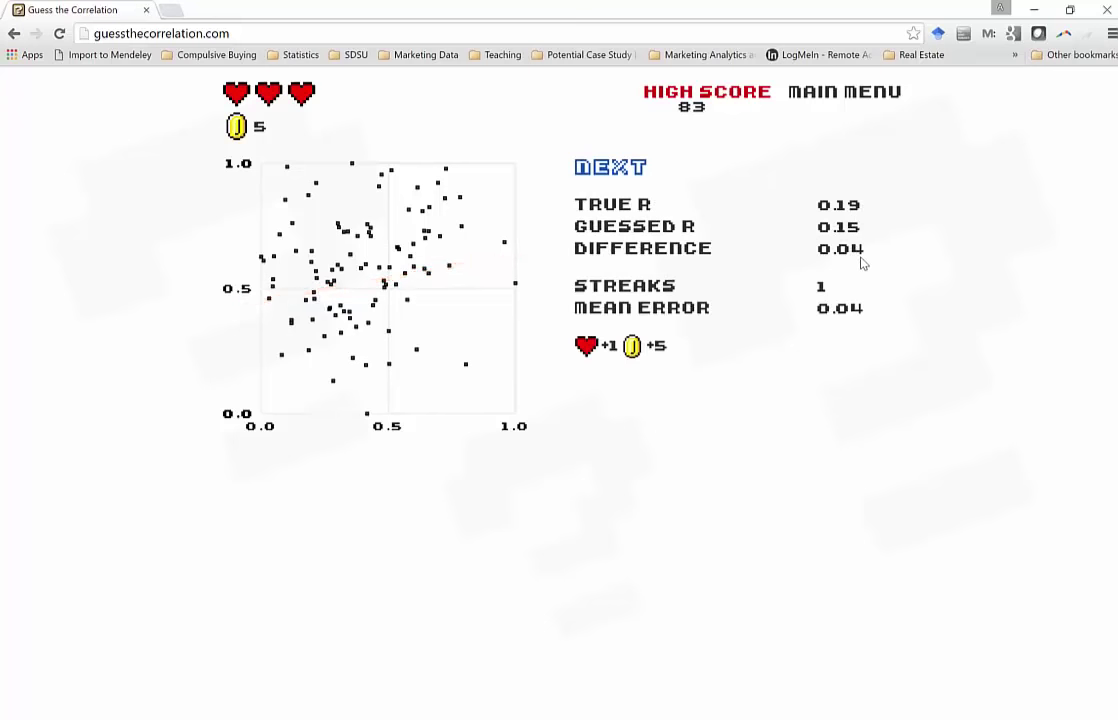
click(618, 172)
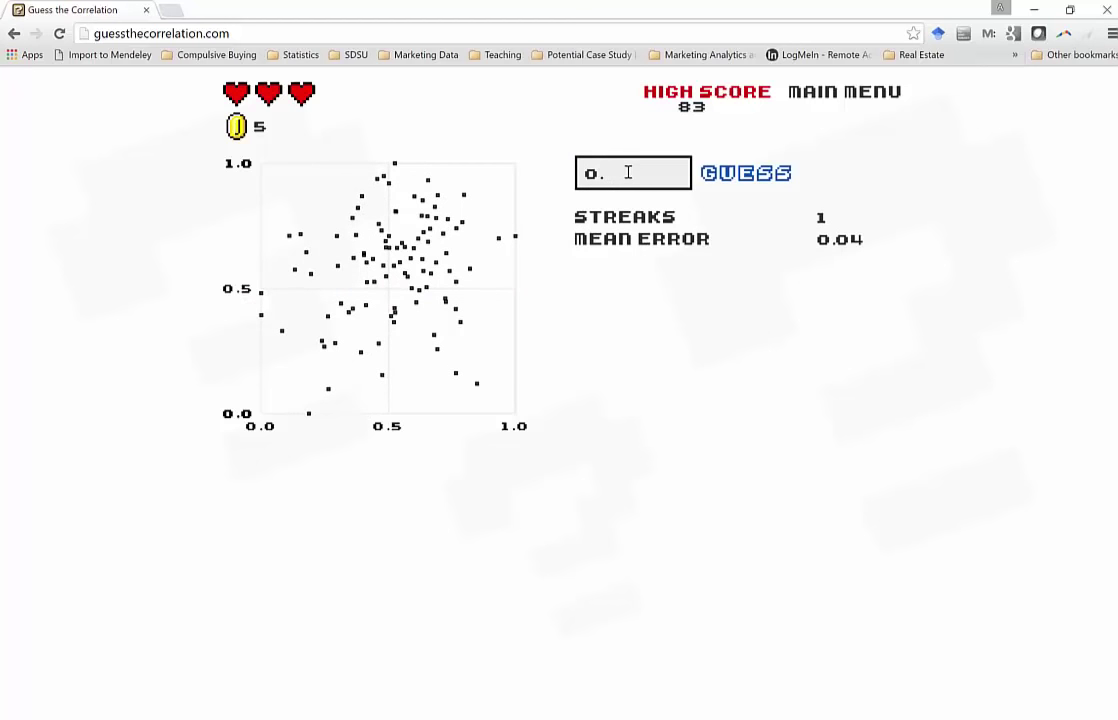
text(2)
key(Return)
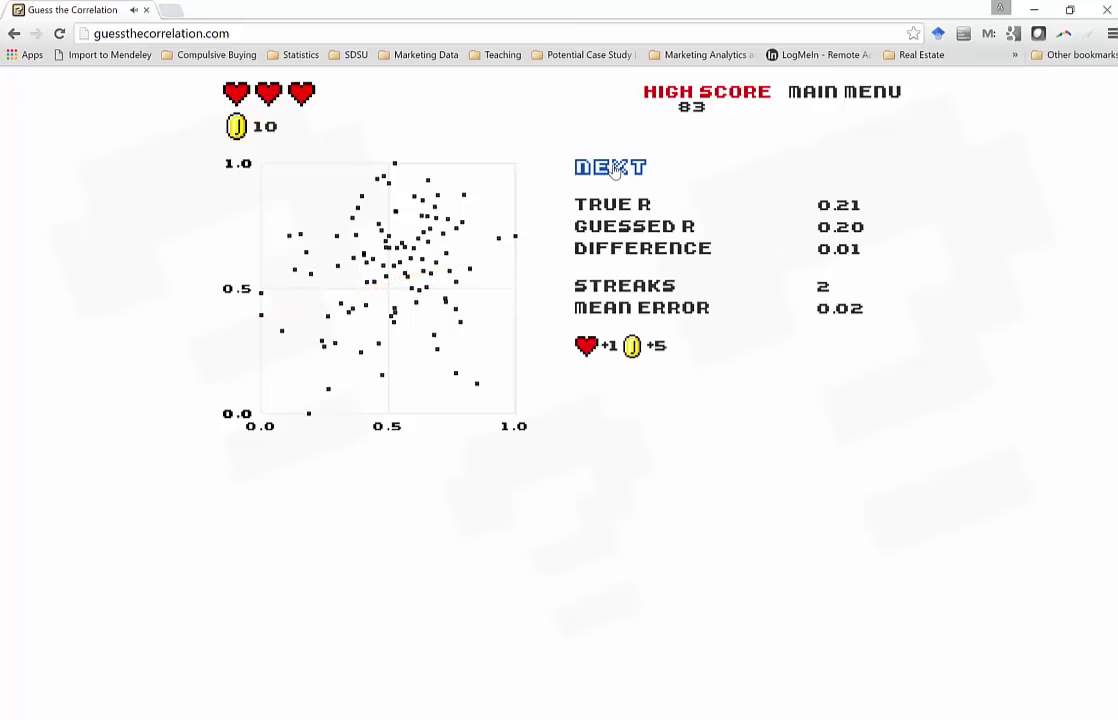
- Play three more plots with guesses of 0.3, 0.5 and an exact 0.9
click(613, 168)
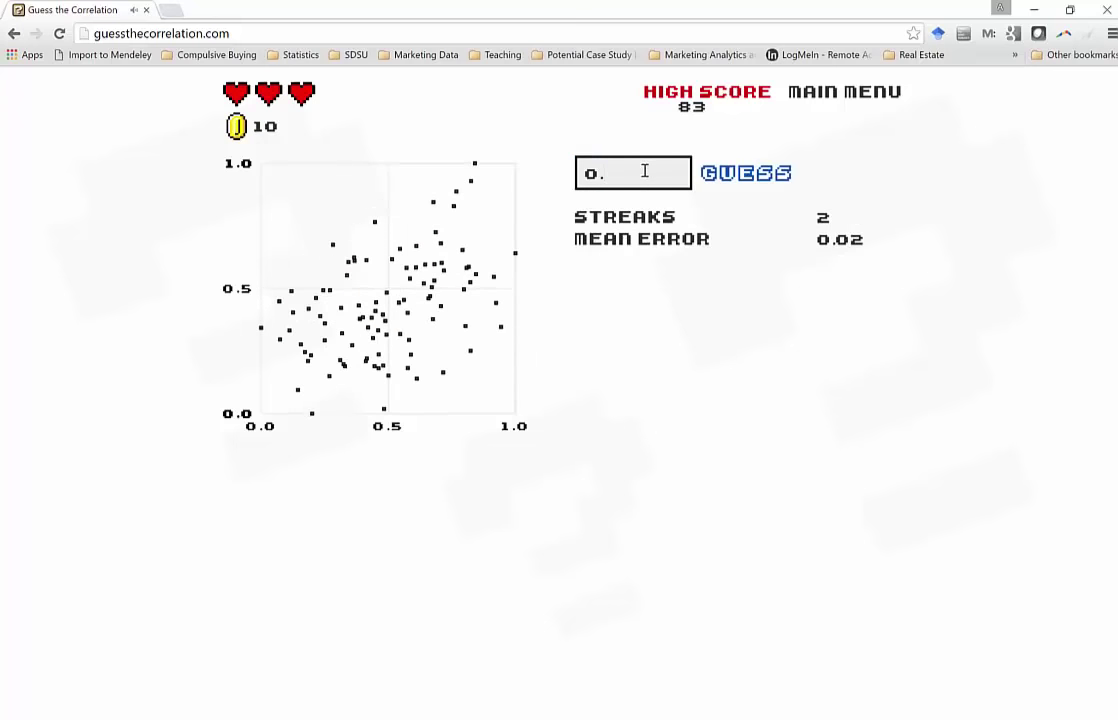
text(3)
key(Return)
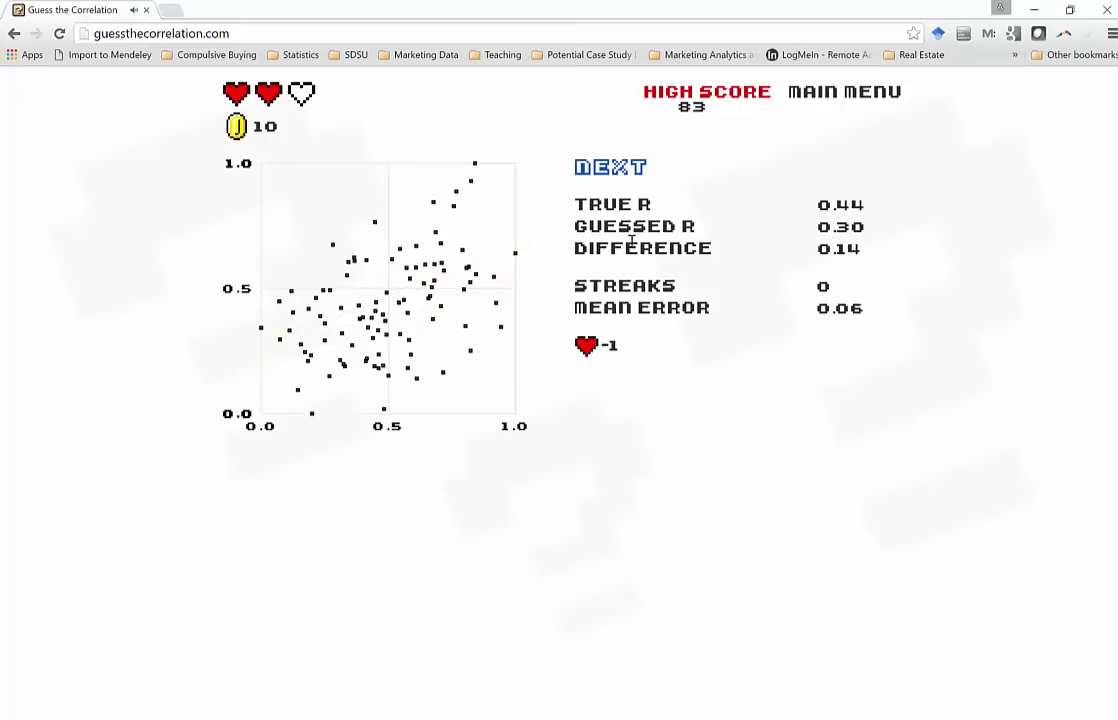
click(620, 171)
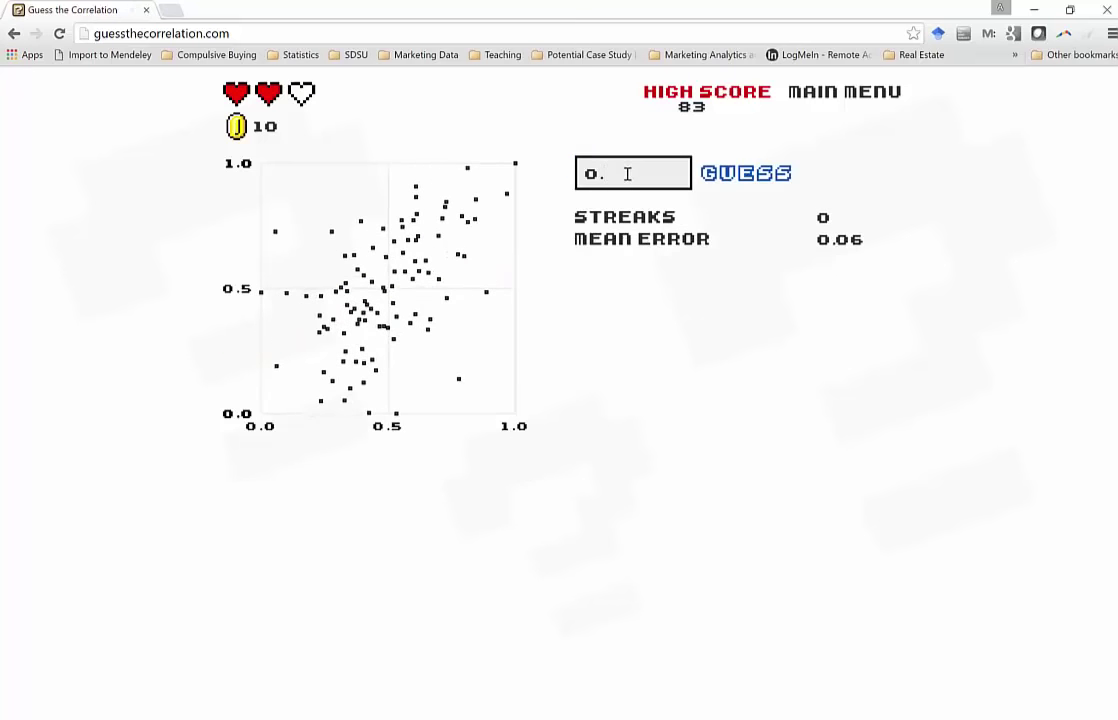
text(5)
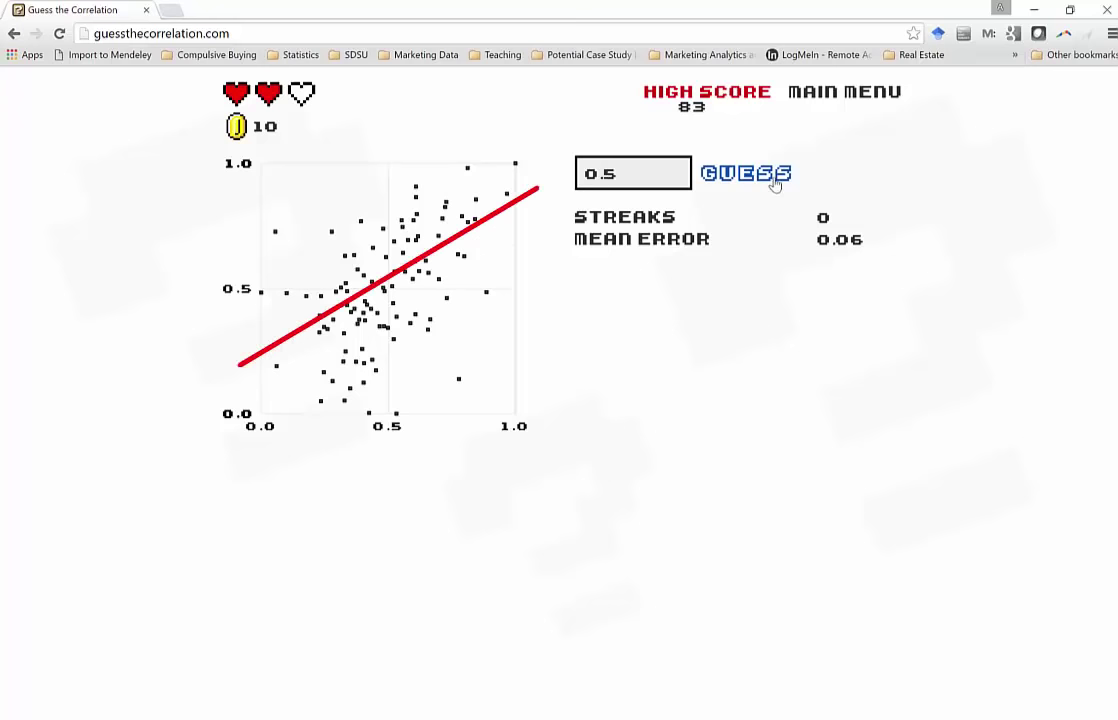
click(774, 182)
click(612, 170)
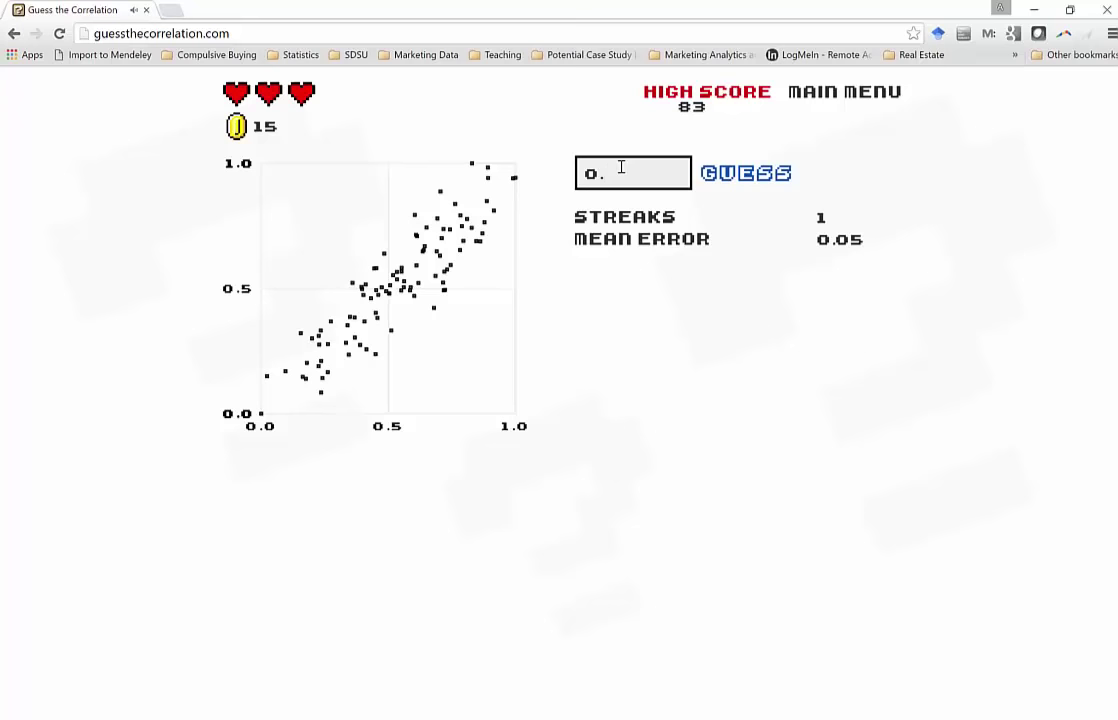
text(9)
click(742, 179)
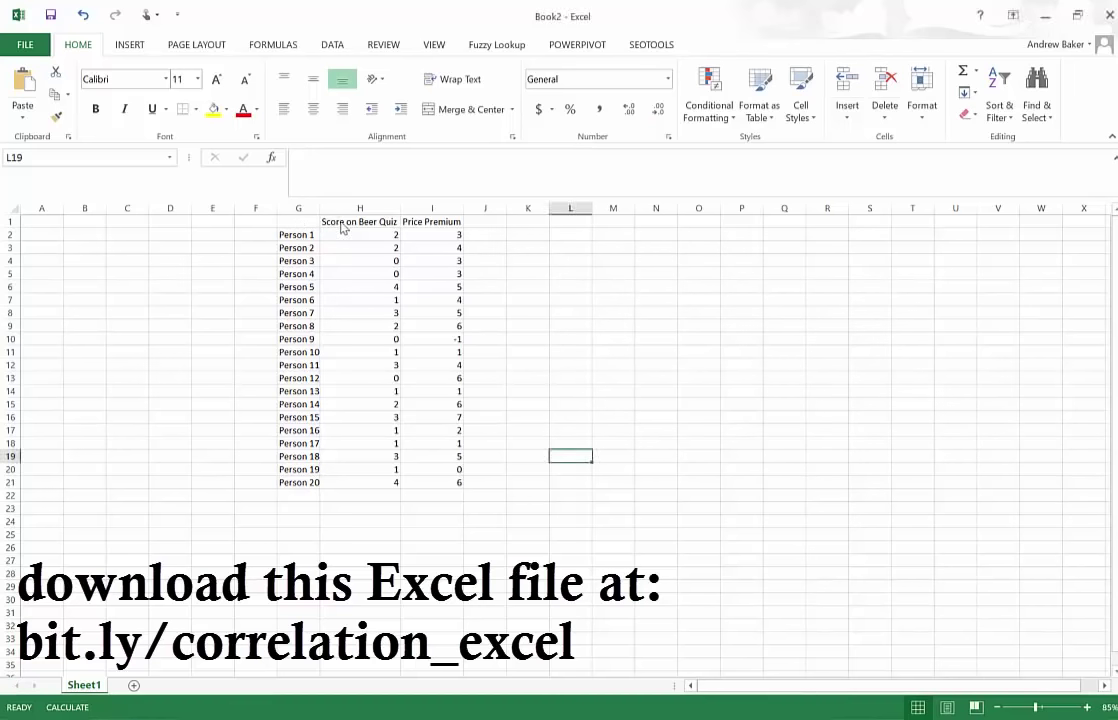
- Select the Person 1–20 names, the Score on Beer Quiz column and the Price Premium column in Book2
drag(300, 234, 308, 484)
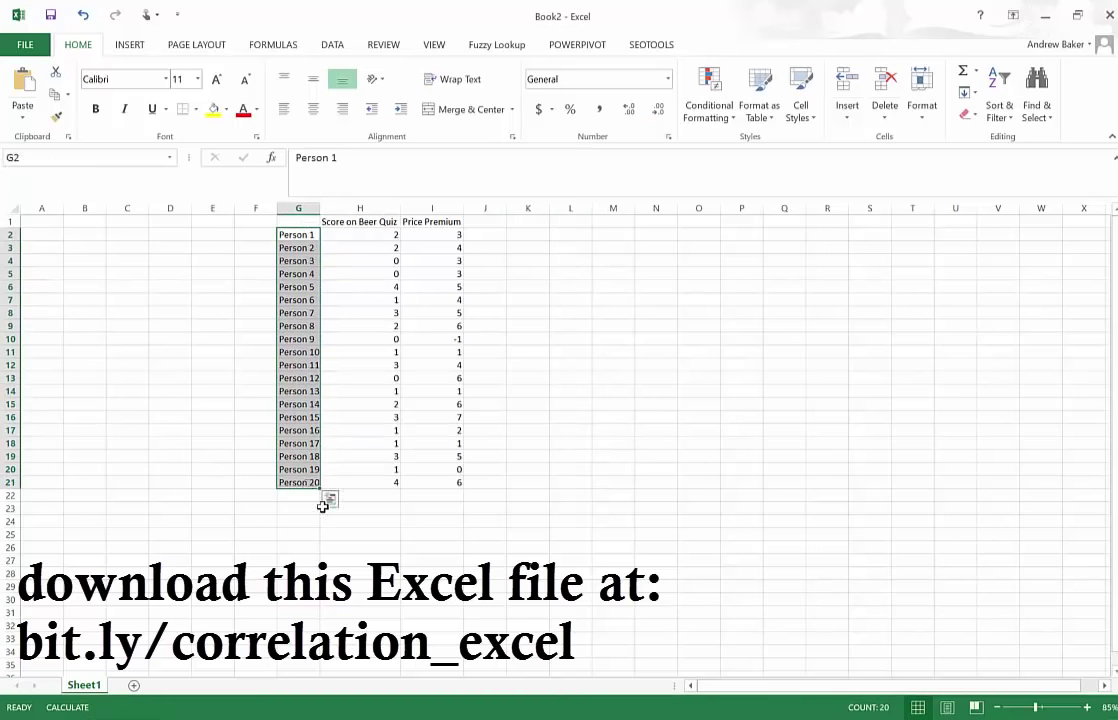
click(352, 222)
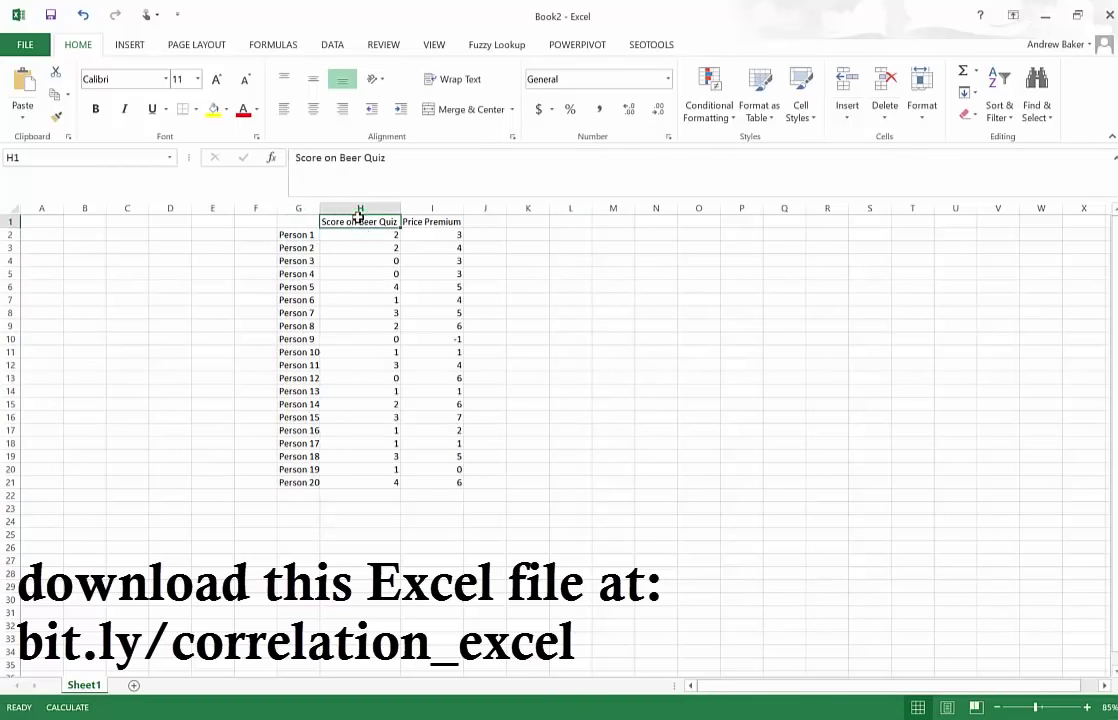
drag(366, 234, 362, 482)
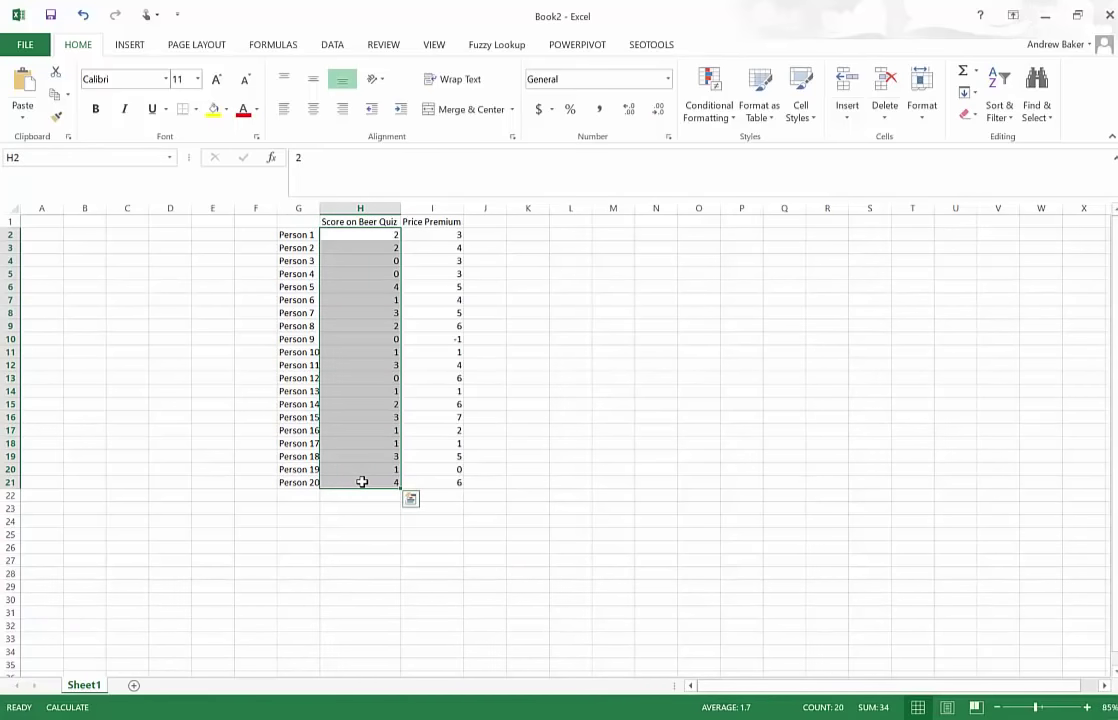
click(439, 222)
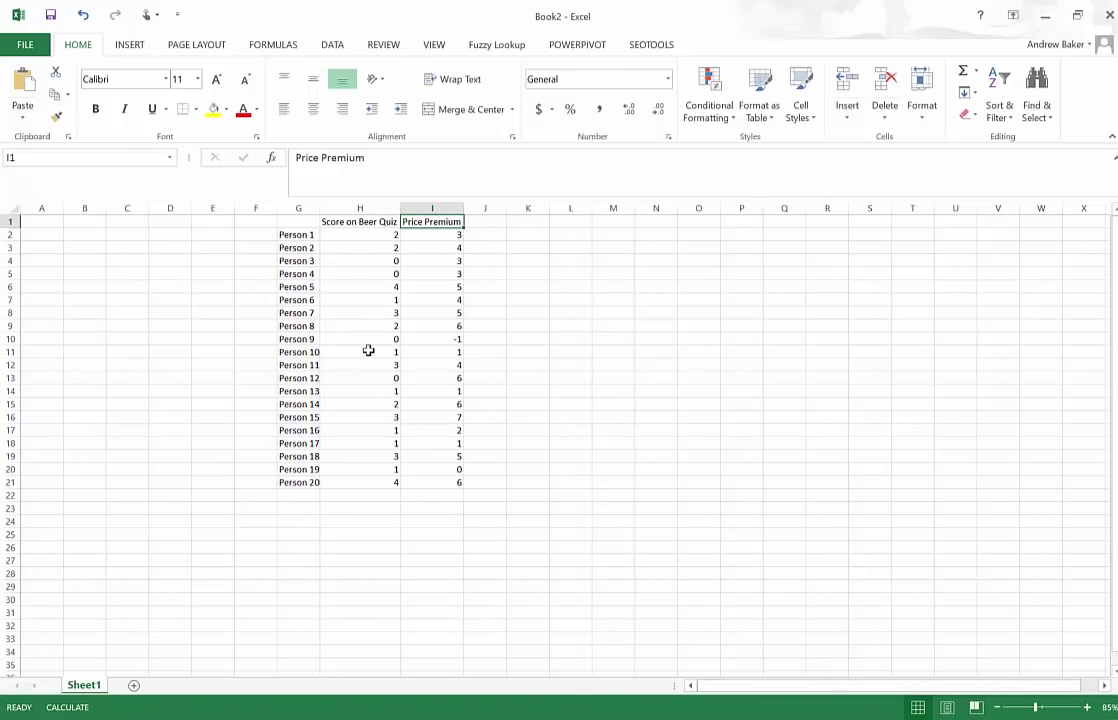
click(439, 244)
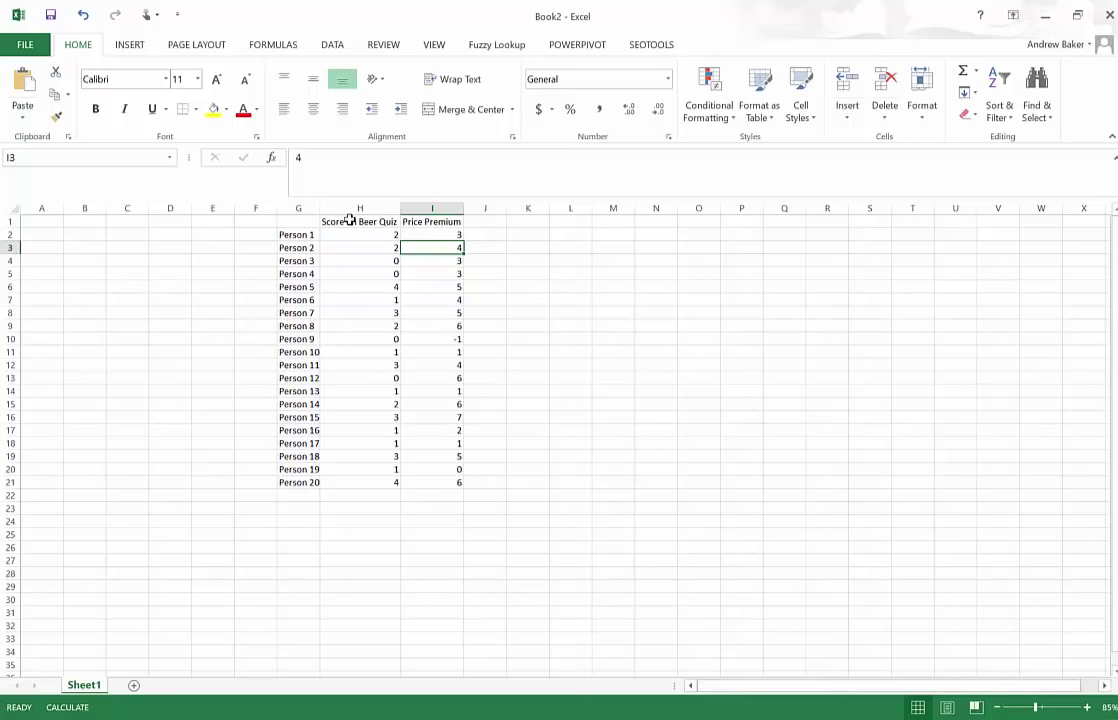
- Insert a markers-only scatter chart of H1:I21, placed right of the data and enlarged
drag(342, 221, 439, 481)
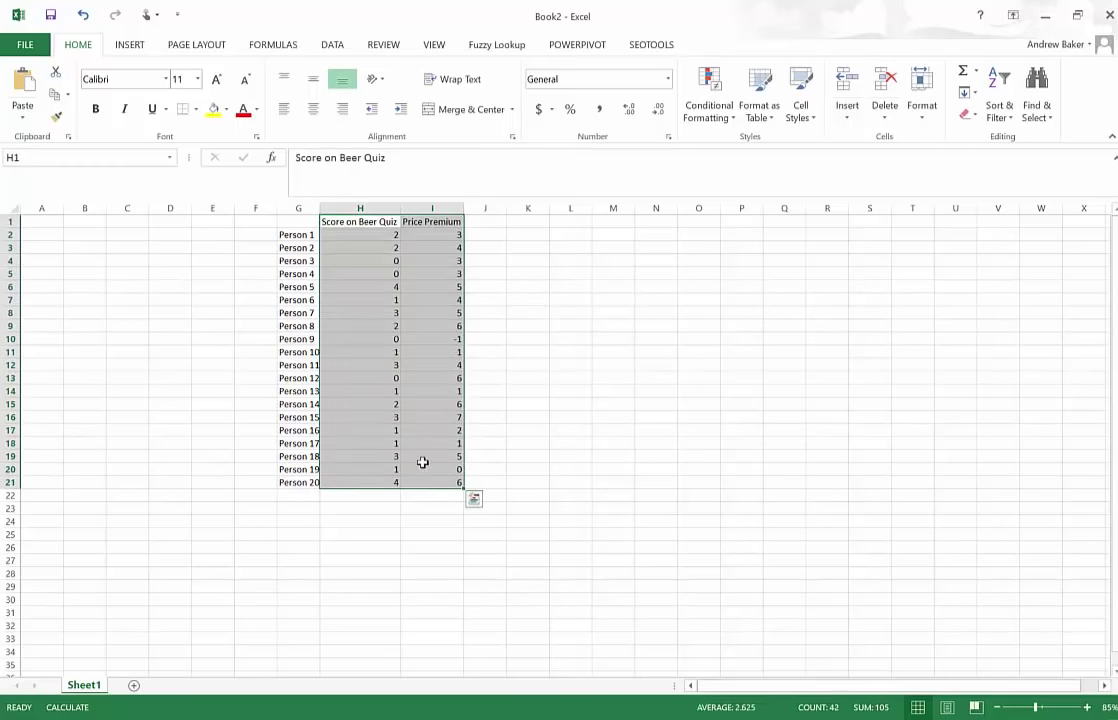
click(124, 47)
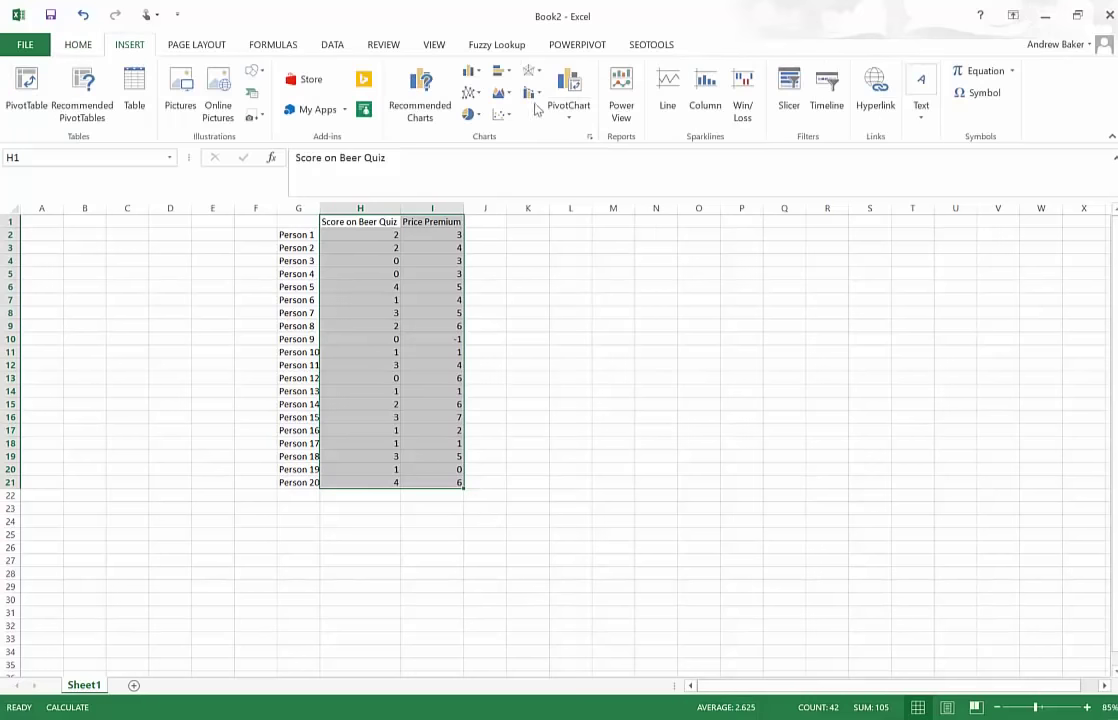
click(500, 114)
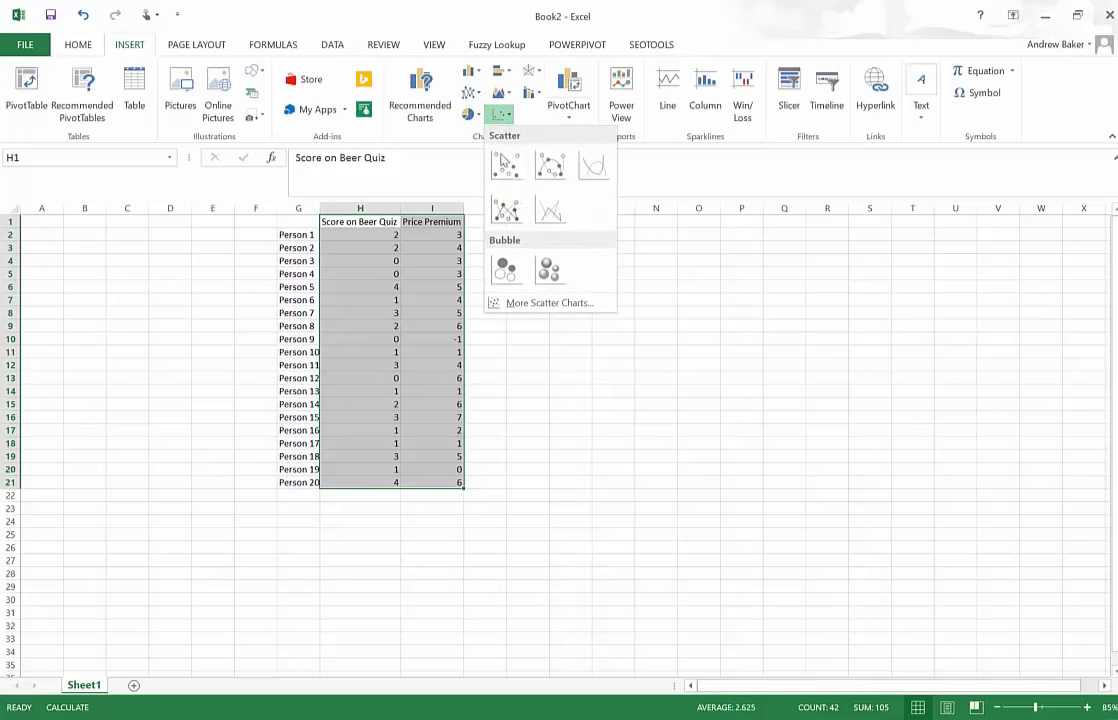
click(504, 165)
drag(527, 364, 586, 229)
drag(797, 422, 836, 489)
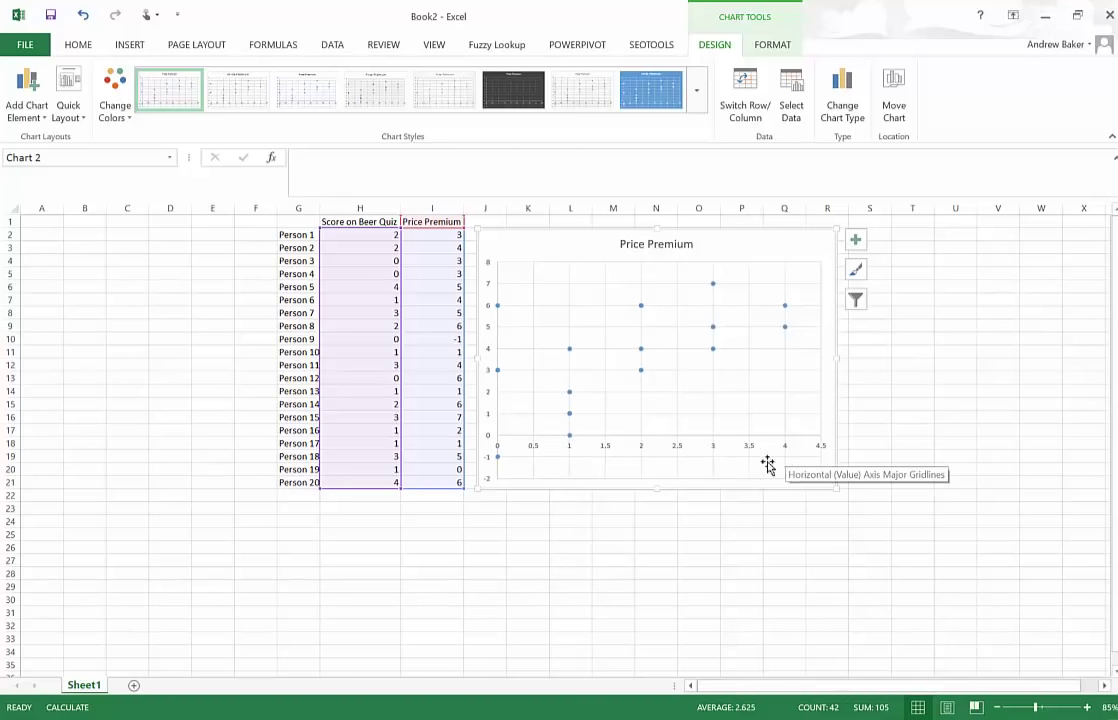
- Add a trendline to the Price Premium data series
click(641, 356)
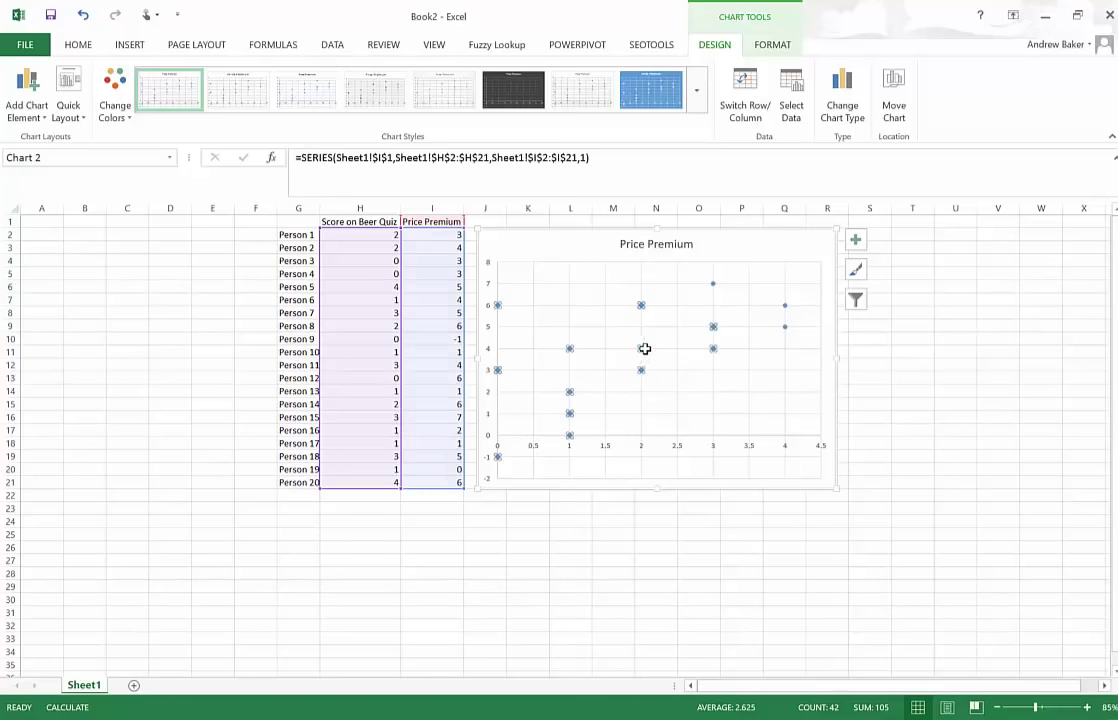
right_click(643, 348)
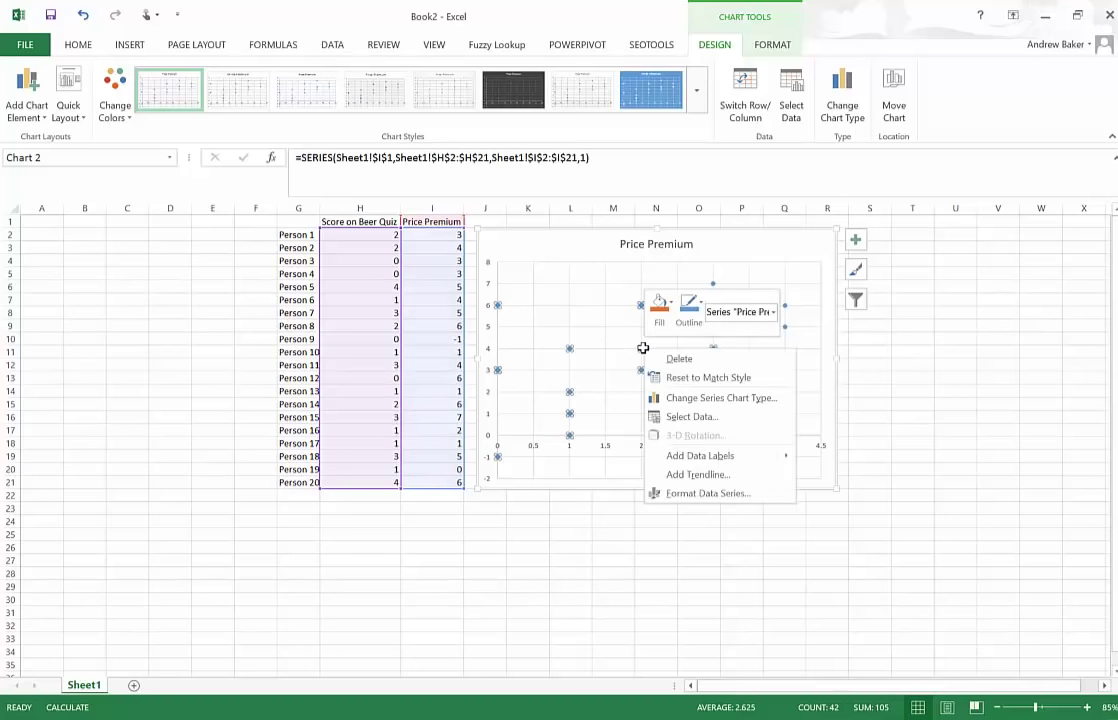
click(736, 479)
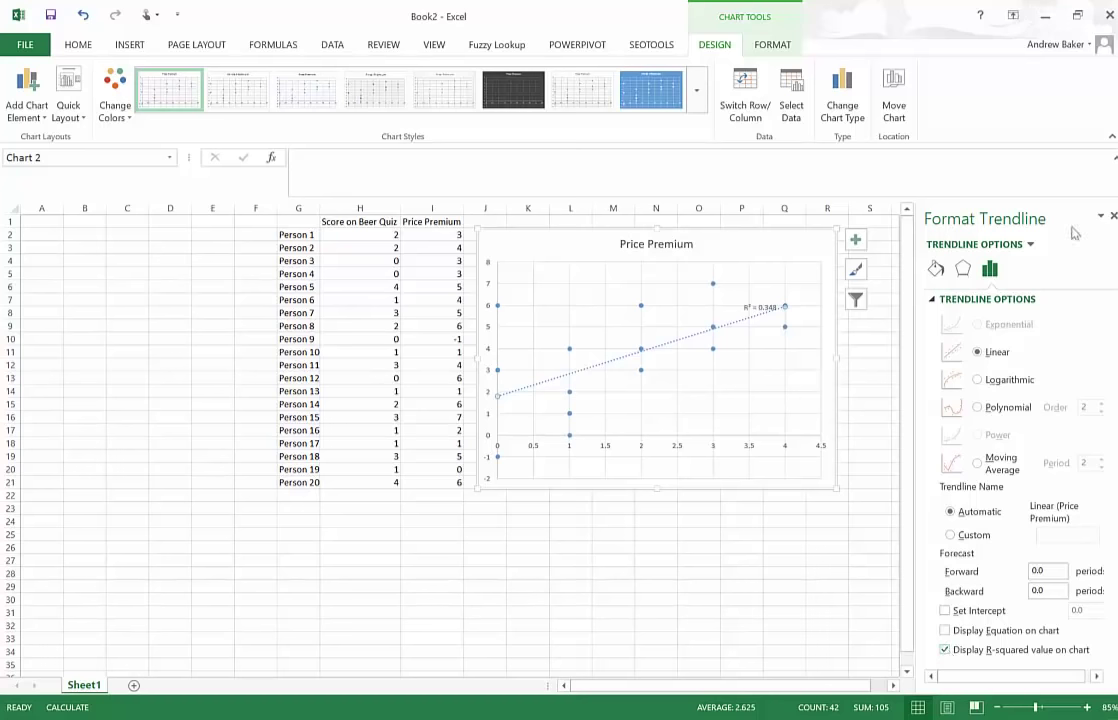
- Enlarge the trendline's R² = 0.348 label to font size 20
click(757, 306)
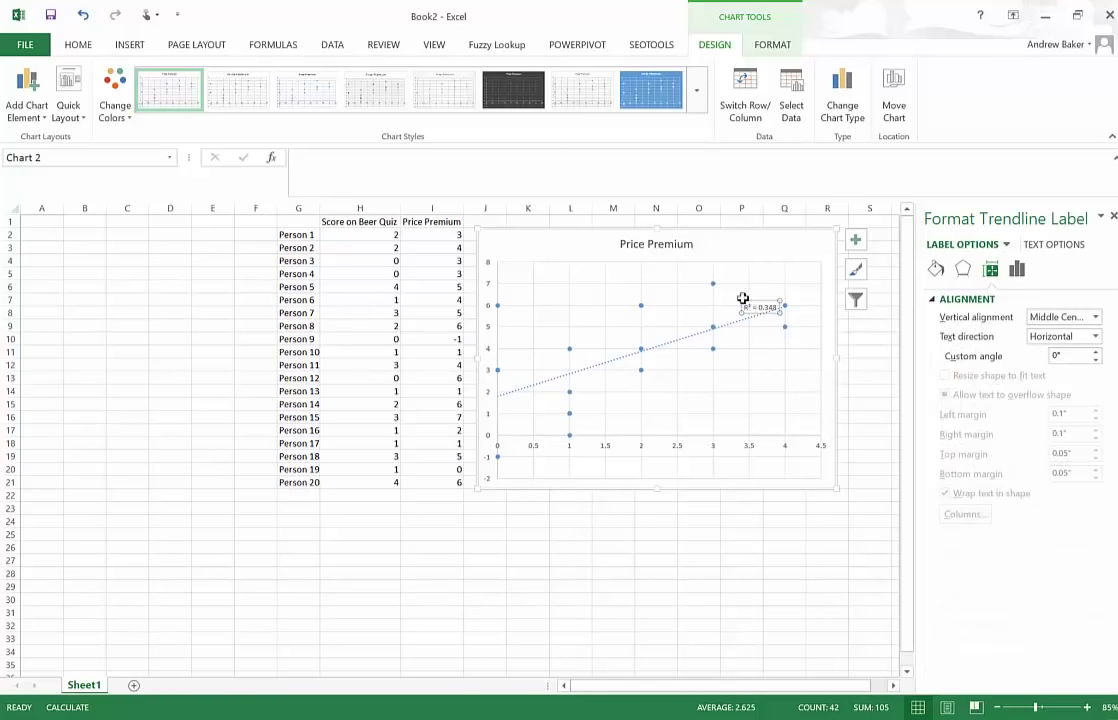
click(80, 45)
click(219, 80)
click(219, 80)
click(219, 80)
click(219, 80)
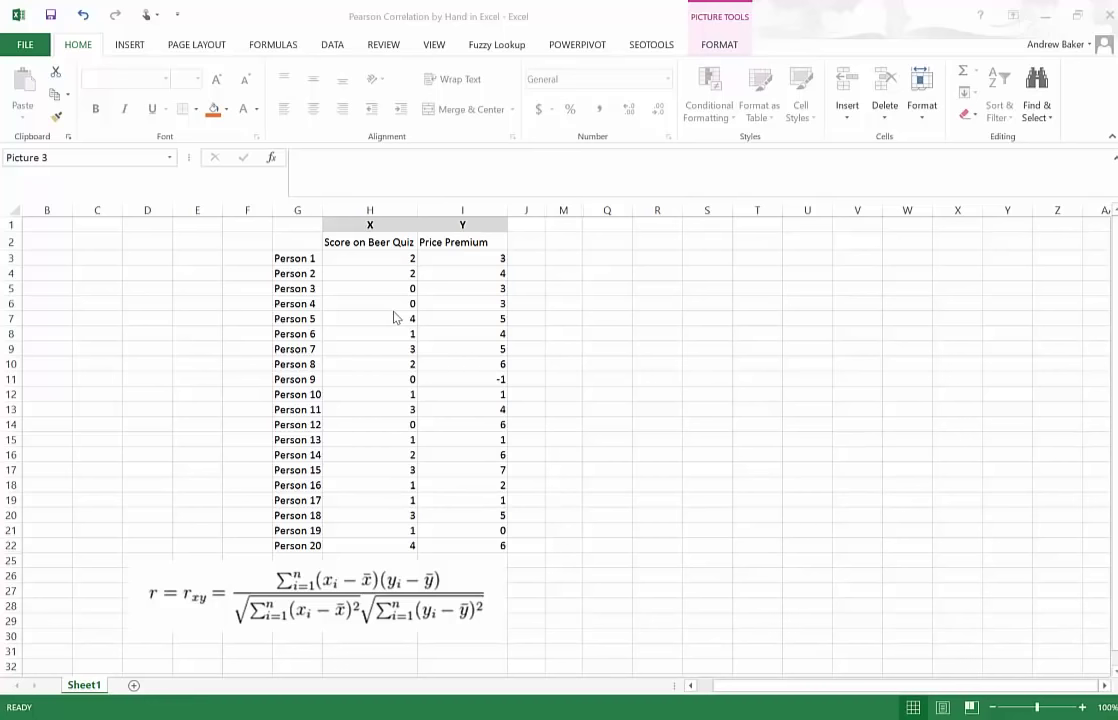
click(222, 600)
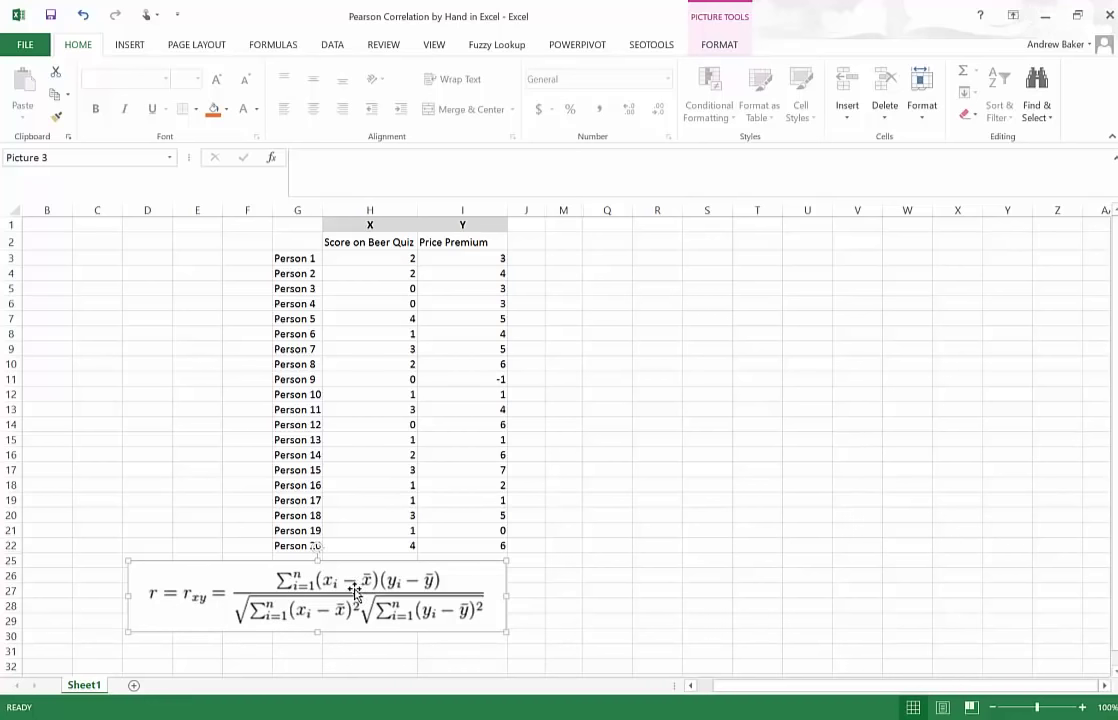
drag(330, 592, 335, 590)
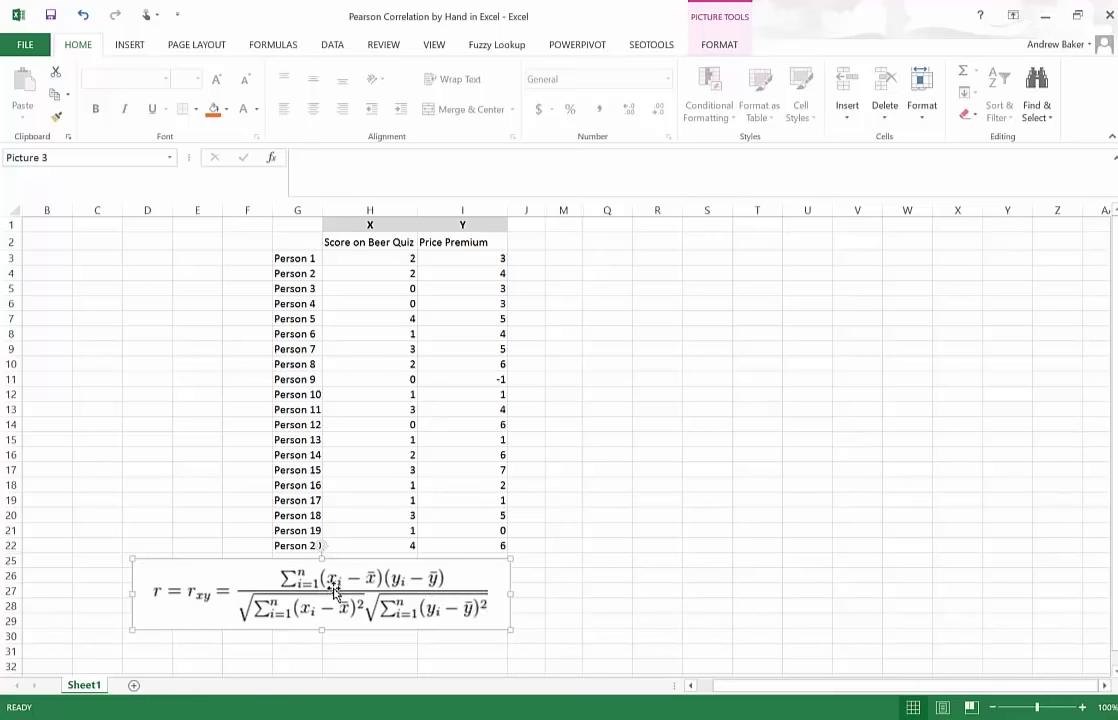
click(372, 258)
click(358, 290)
click(355, 316)
click(362, 303)
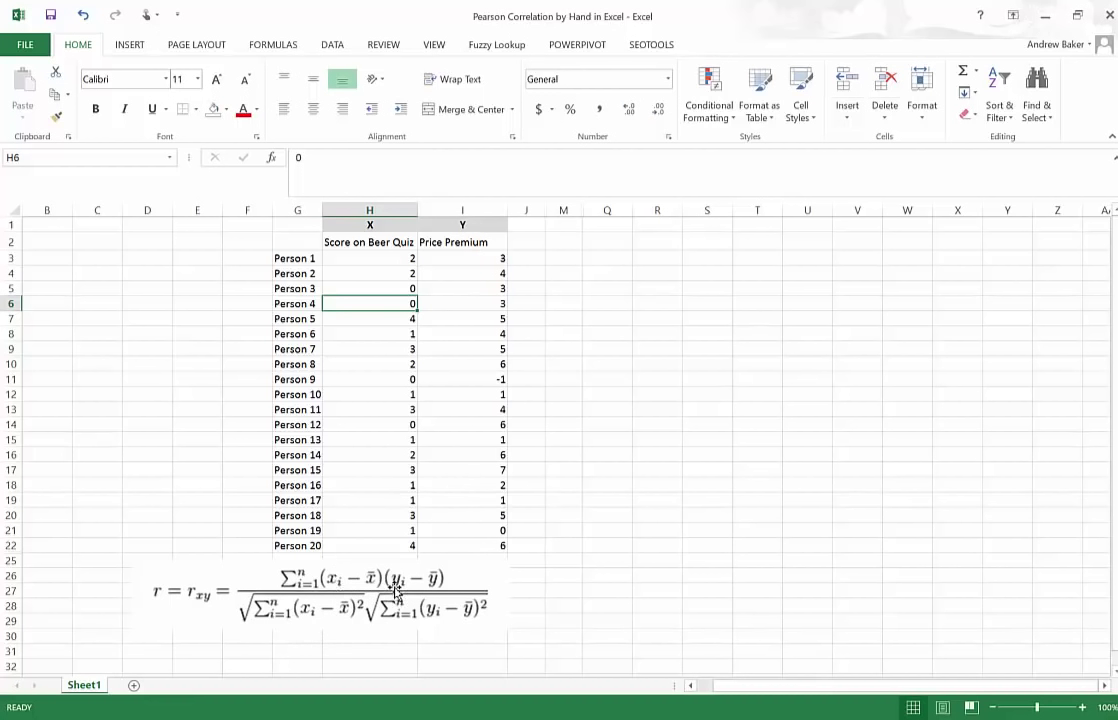
- Move the formula picture aside and unhide the Avg. X and Avg. Y rows 23–24
click(327, 590)
drag(327, 590, 349, 615)
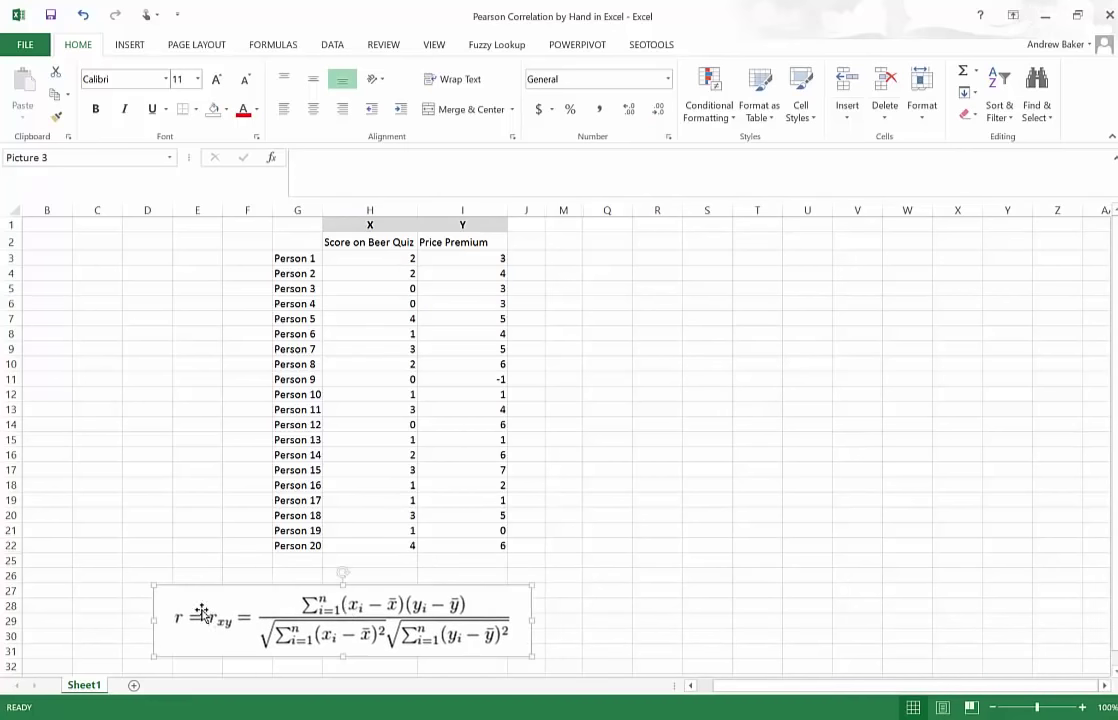
click(11, 545)
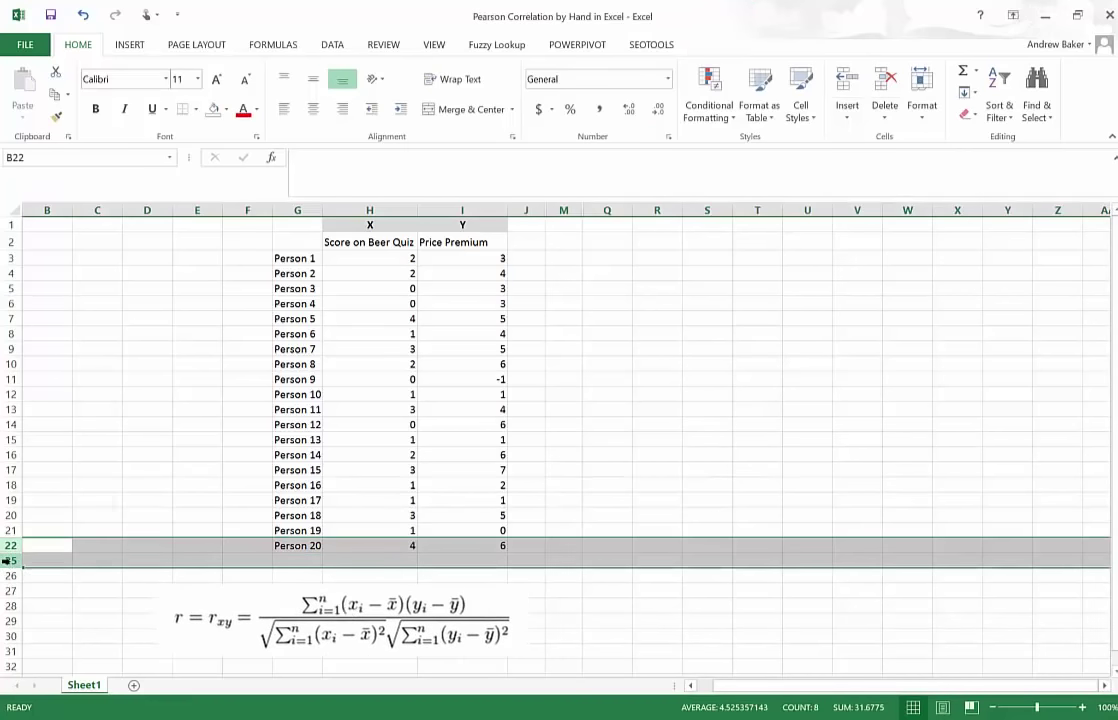
right_click(10, 558)
click(46, 551)
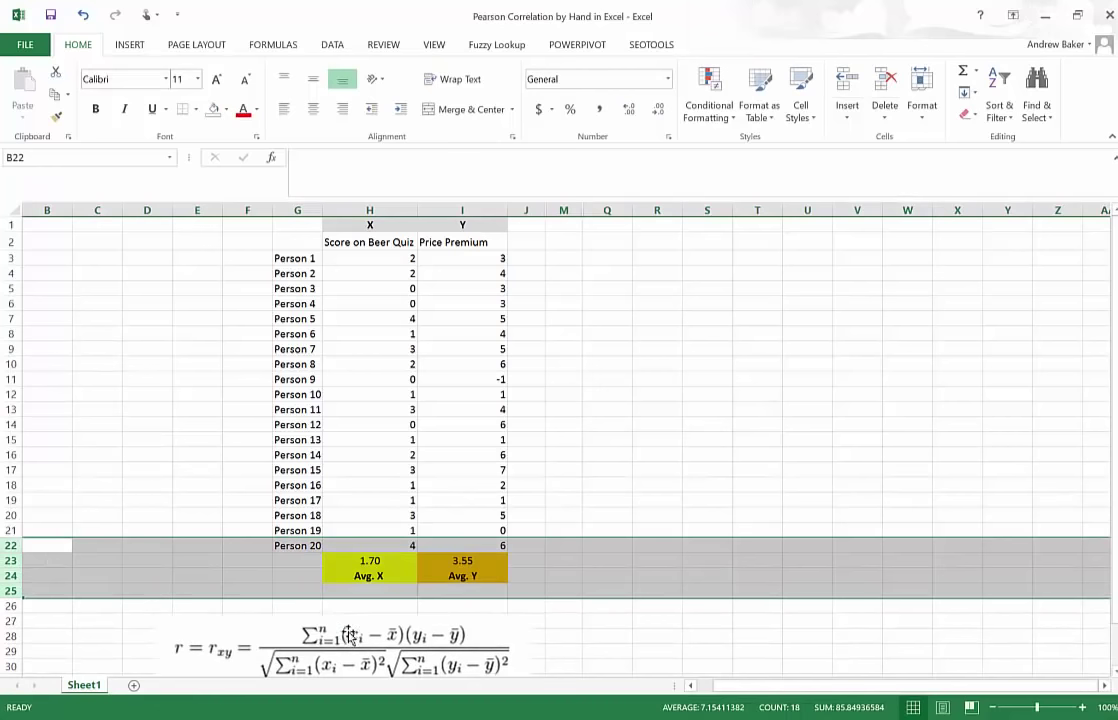
- Place the formula picture under the averages and review the H23 and I23 average formulas
drag(357, 641, 358, 614)
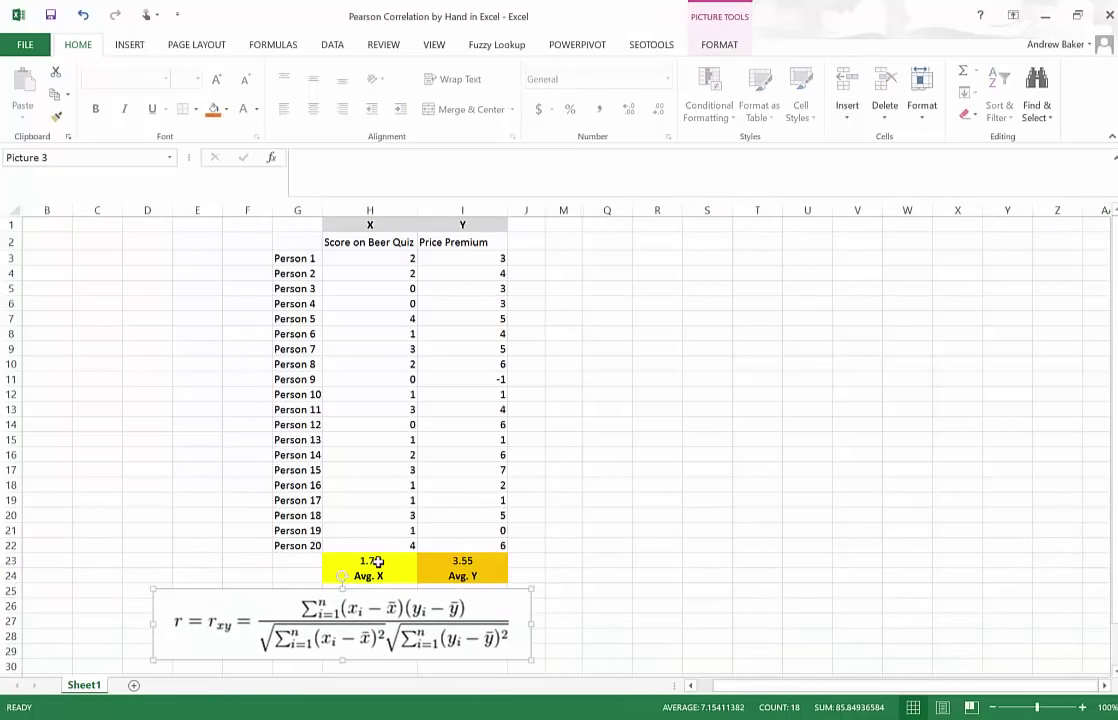
click(377, 560)
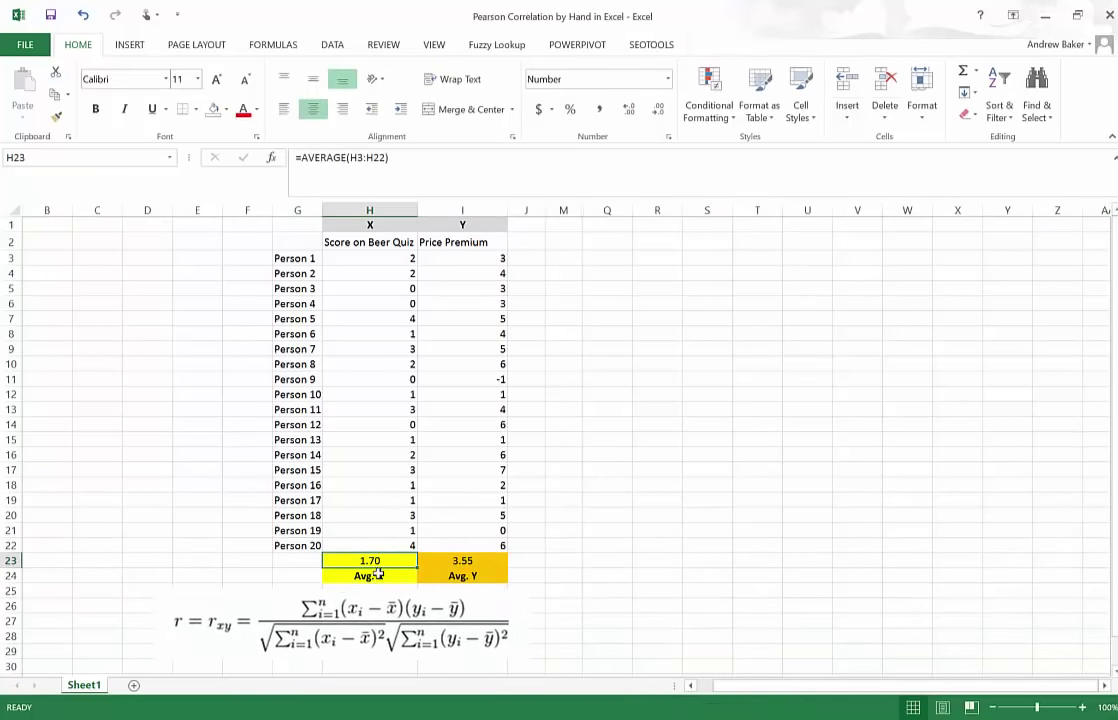
click(414, 157)
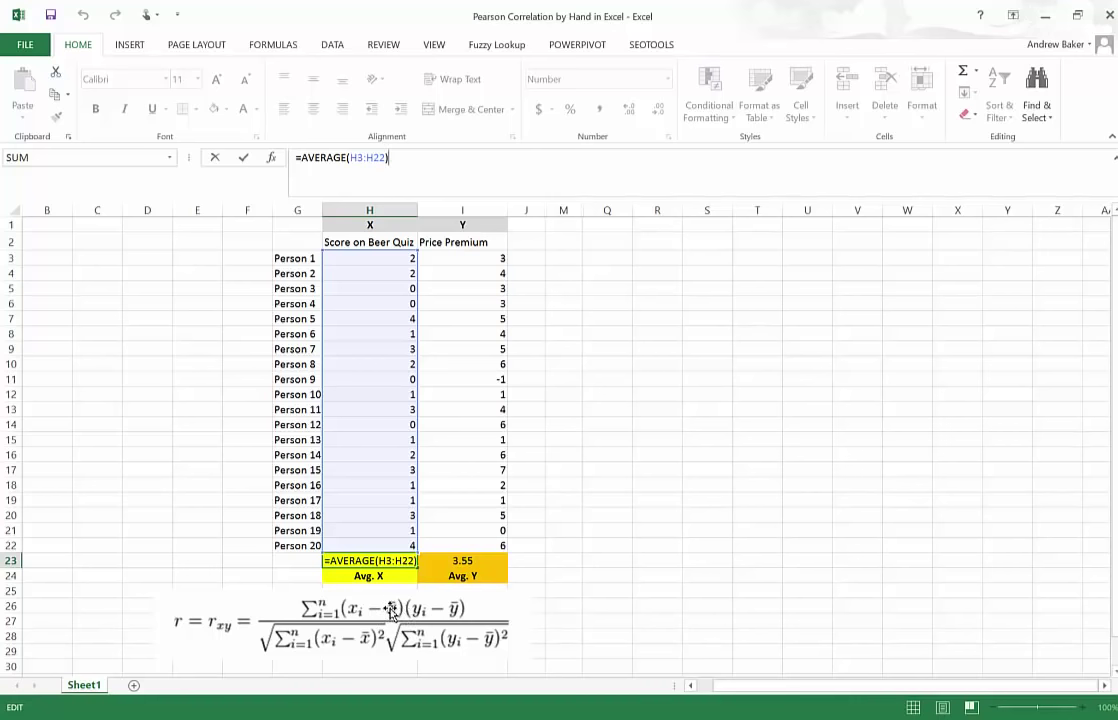
click(462, 562)
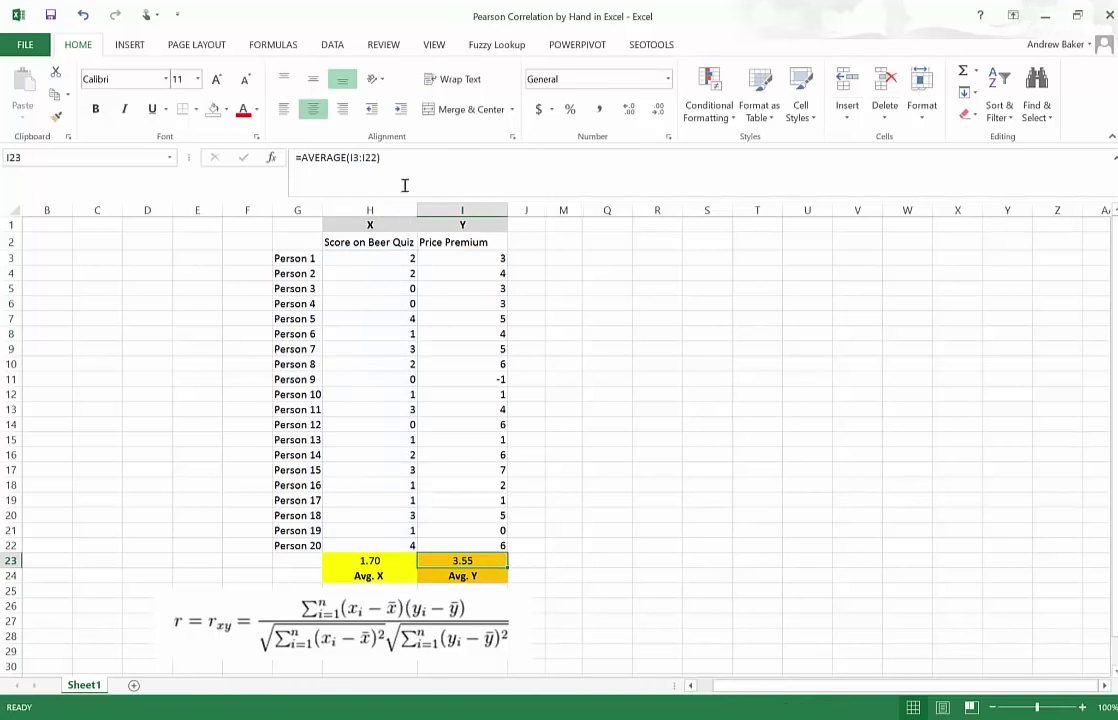
click(399, 150)
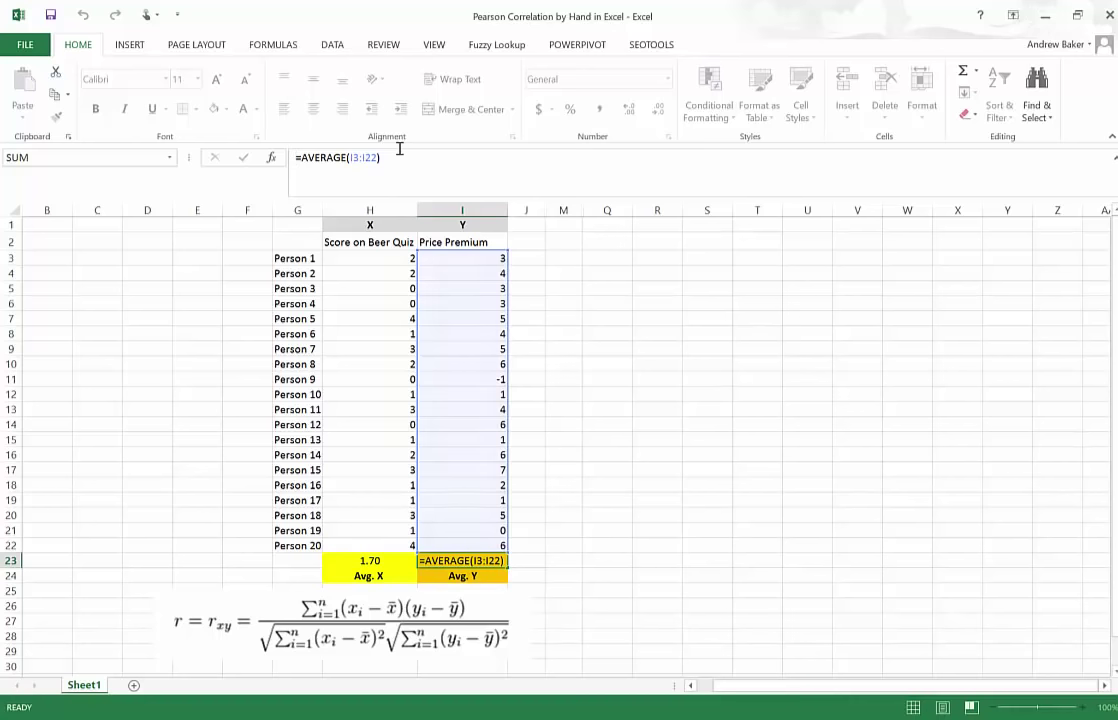
key(Return)
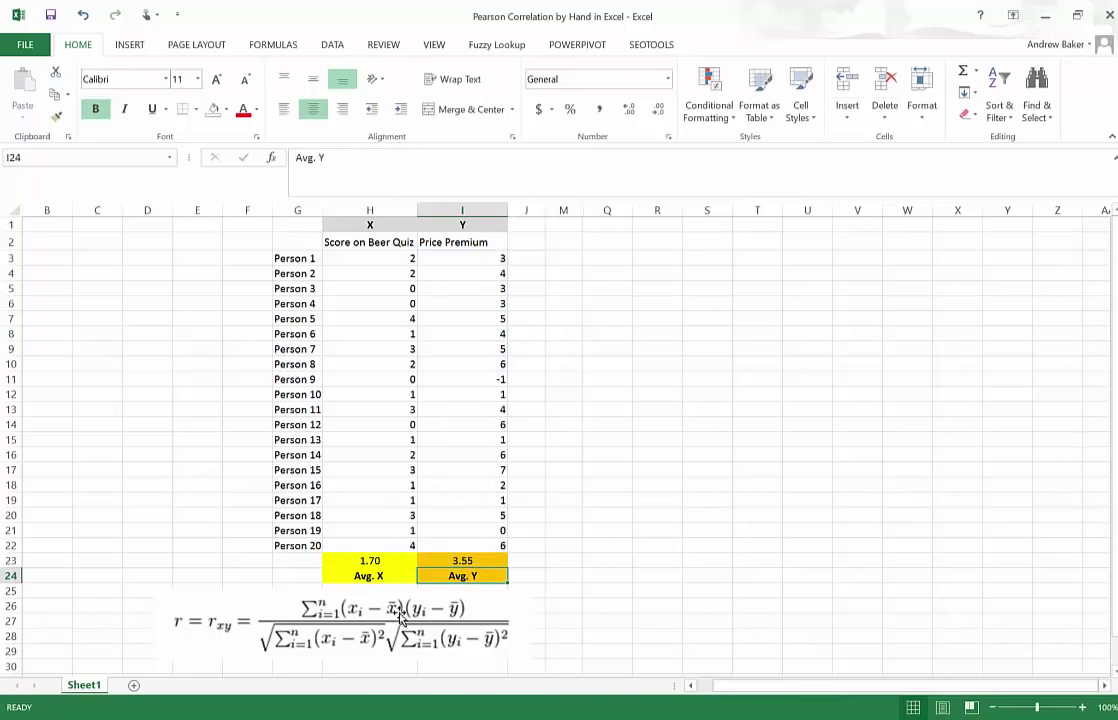
click(370, 561)
click(462, 563)
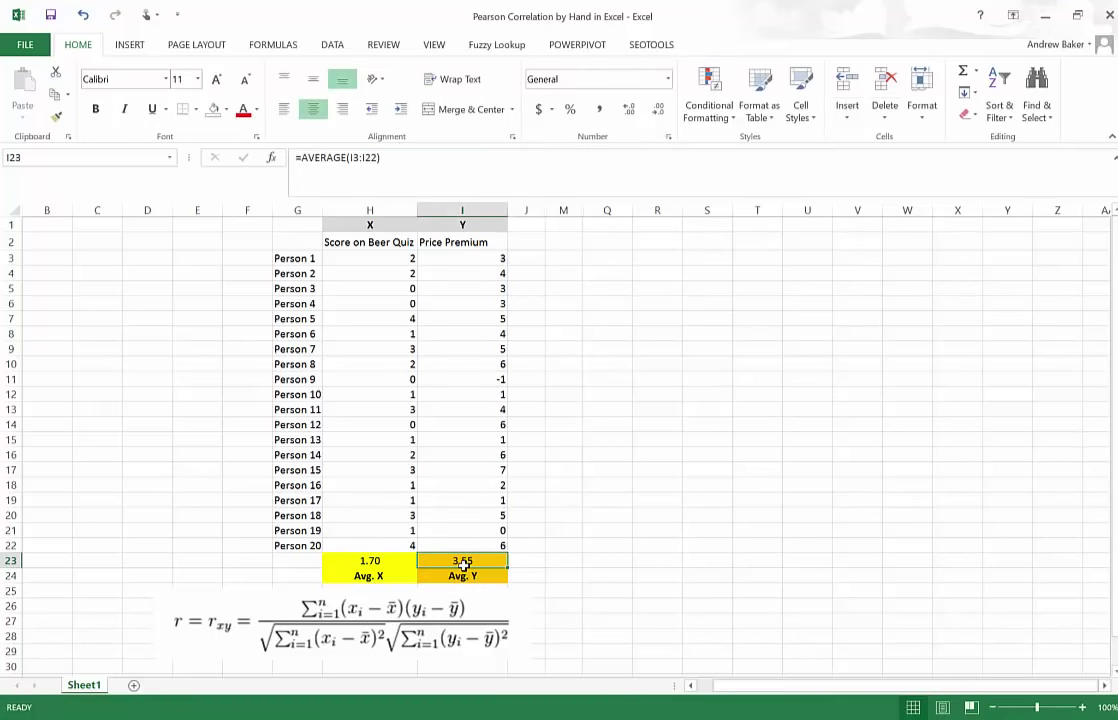
click(418, 617)
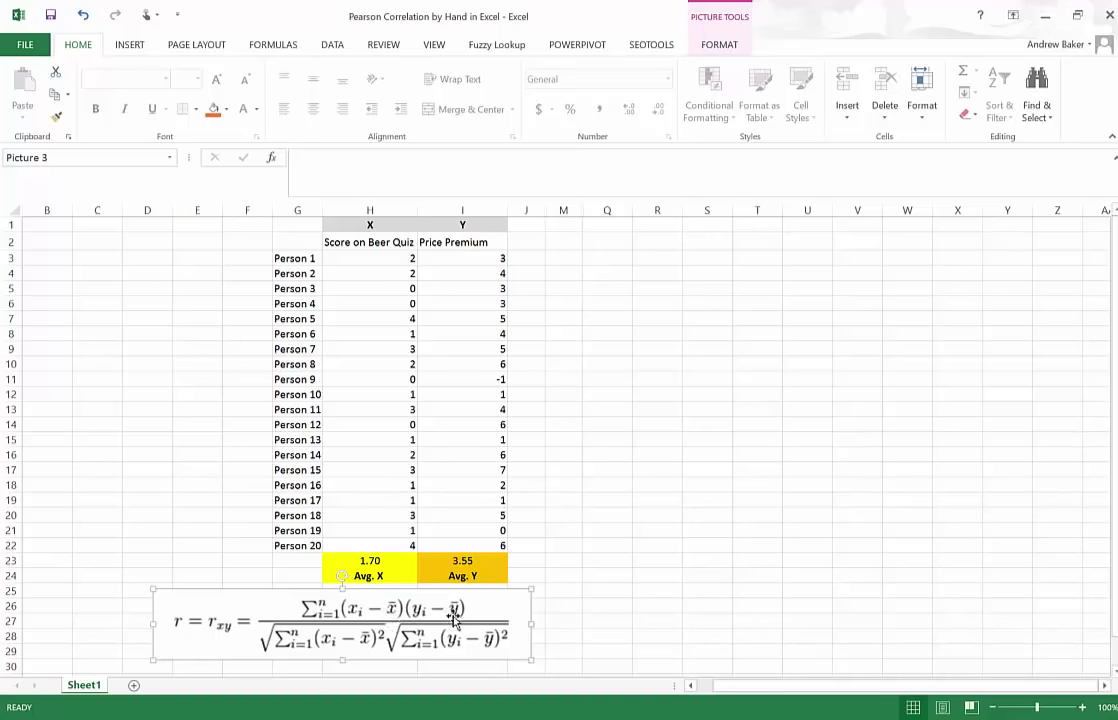
- Unhide the (xi - xavg) and (yi - yavg) deviation columns K and L
drag(524, 209, 560, 206)
right_click(560, 206)
click(598, 428)
click(556, 242)
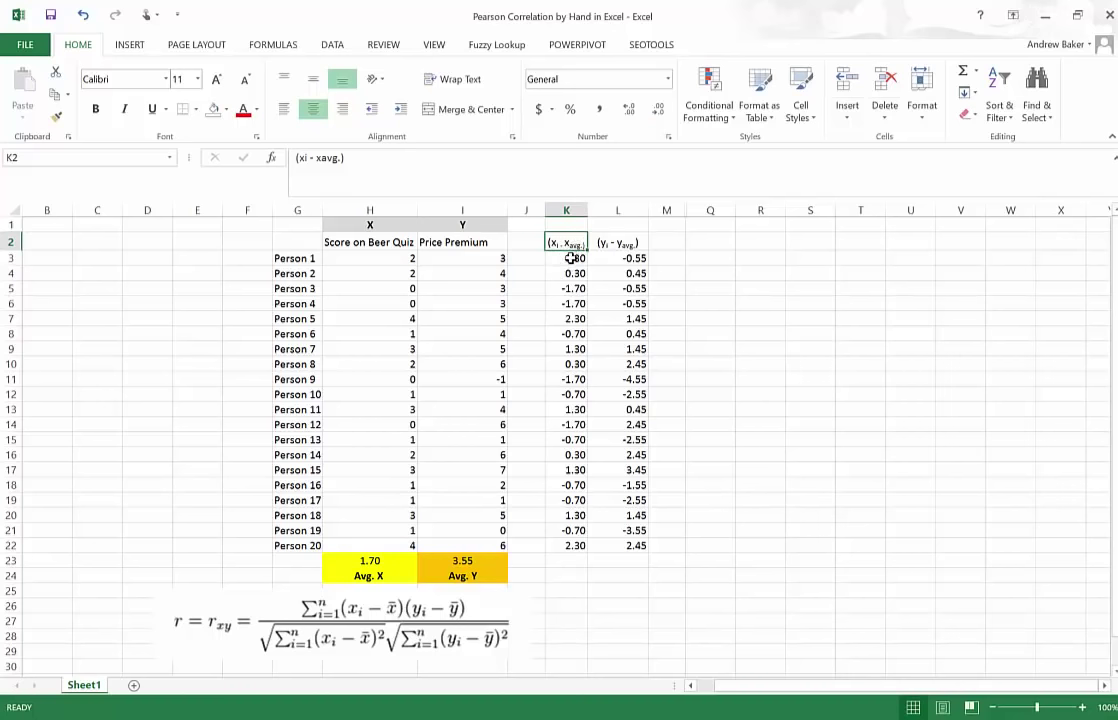
- Set K3 to =H3-$H$23 with an absolute reference to the average
click(570, 258)
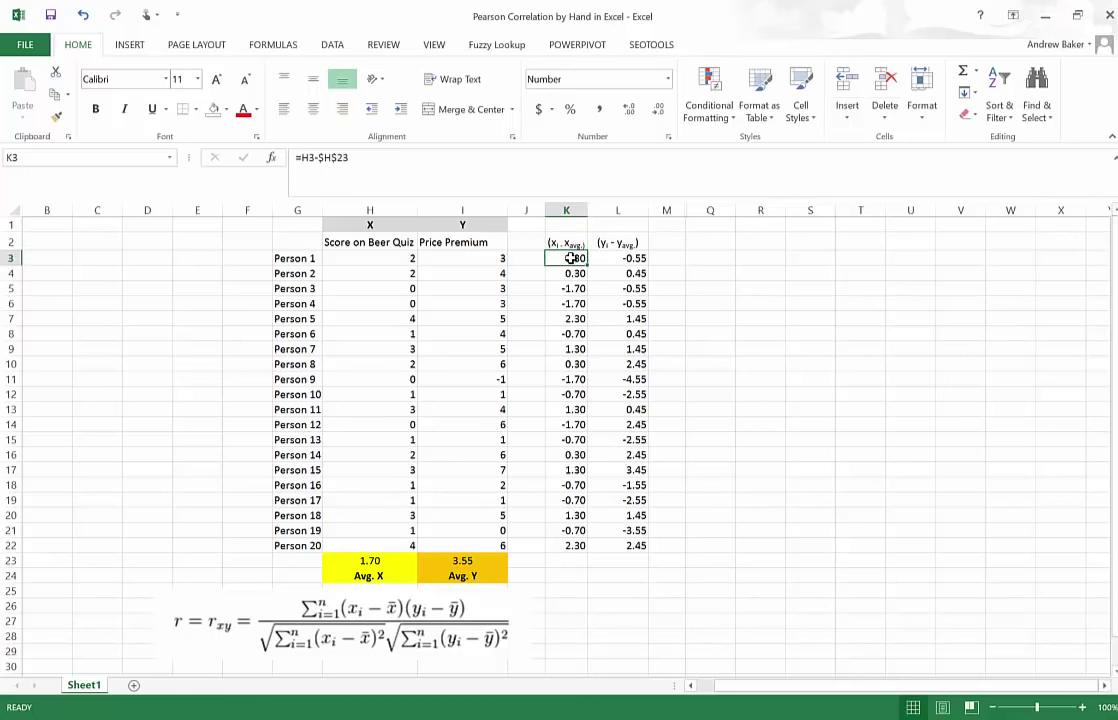
click(336, 152)
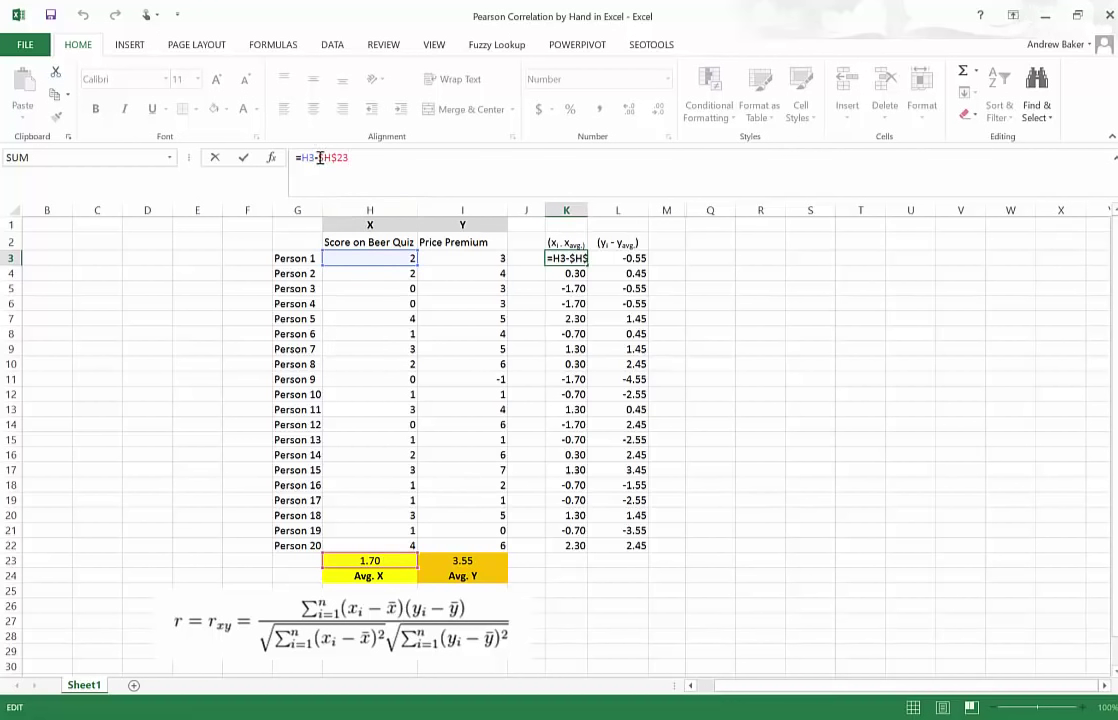
drag(318, 158, 333, 160)
key(Return)
- Fill the K3 formula down to K22 and verify K22 gives 2.30
click(570, 257)
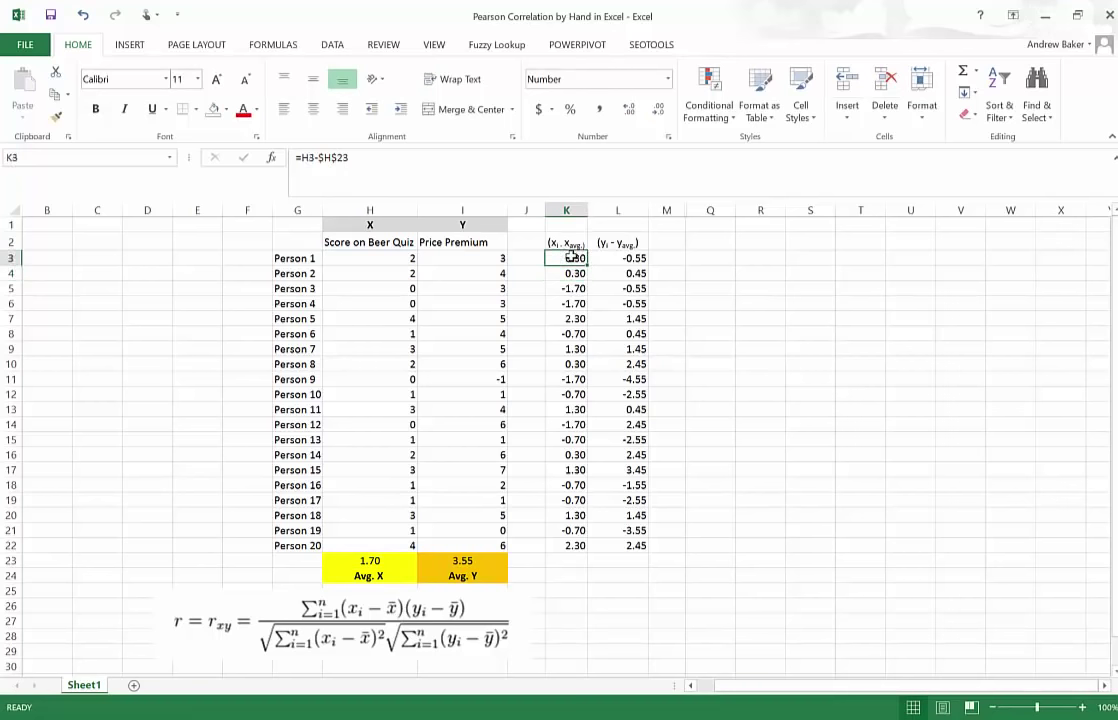
drag(589, 263, 587, 556)
click(576, 544)
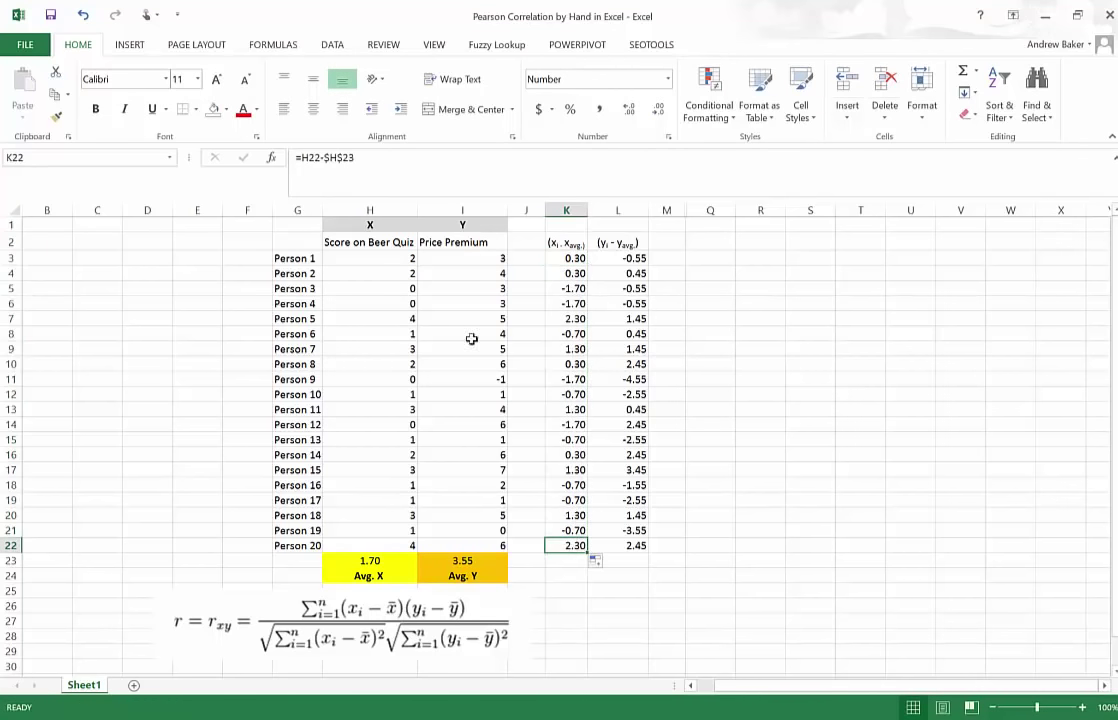
click(338, 172)
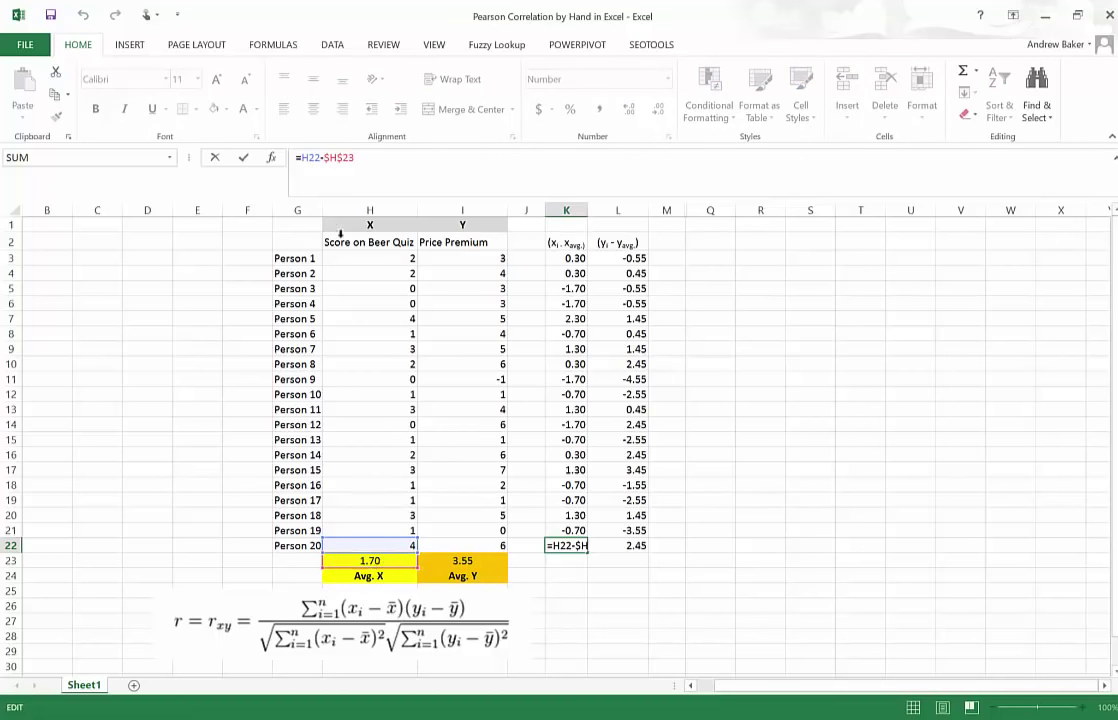
key(Return)
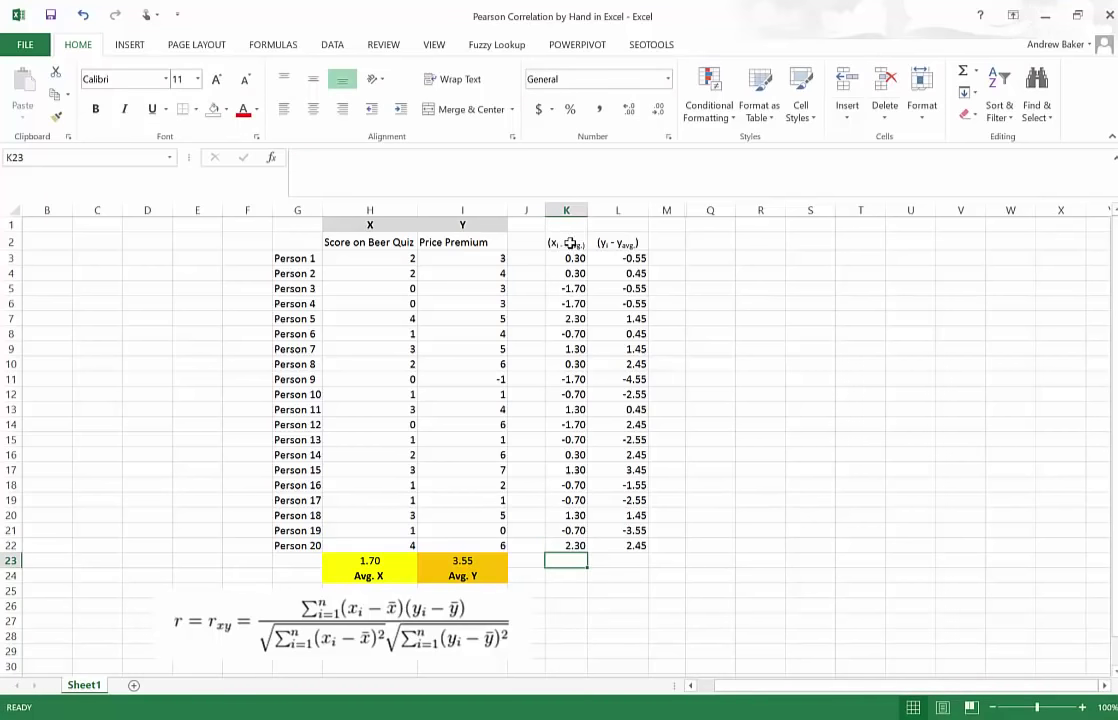
click(604, 240)
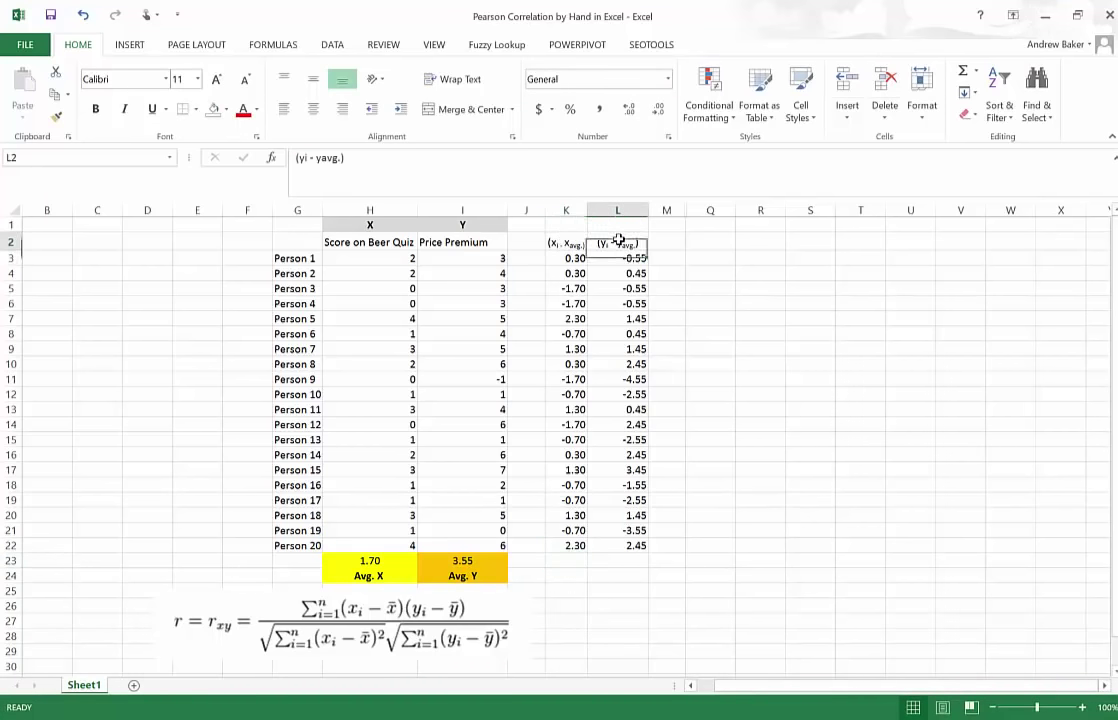
click(620, 258)
click(390, 175)
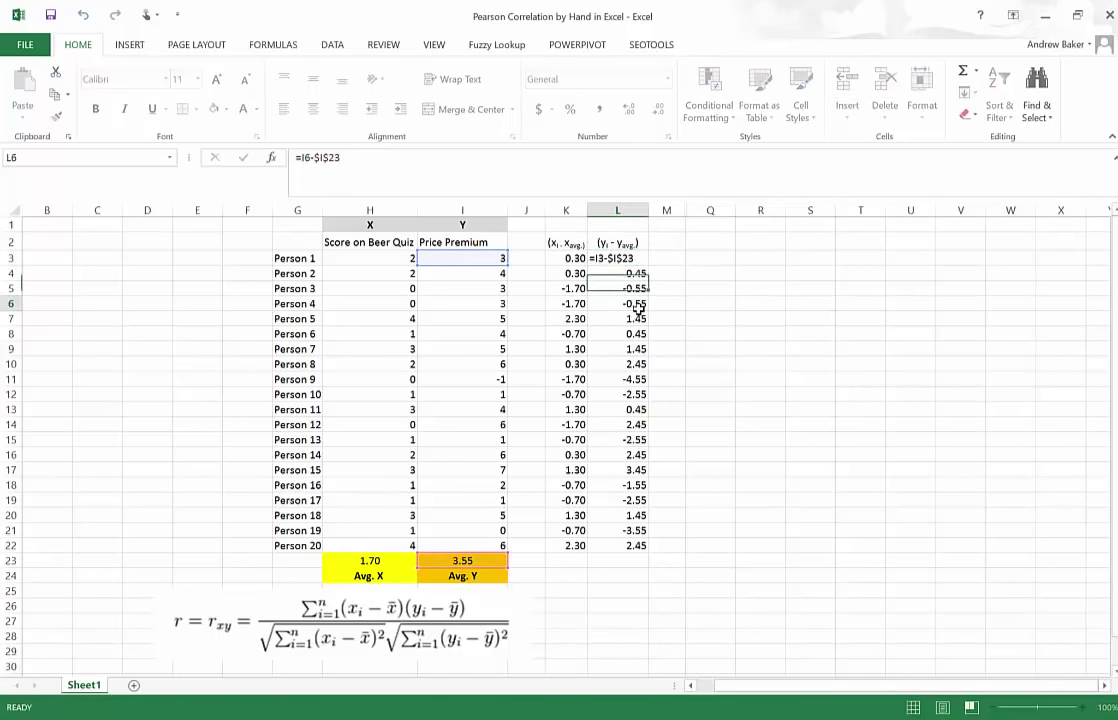
key(Return)
click(637, 543)
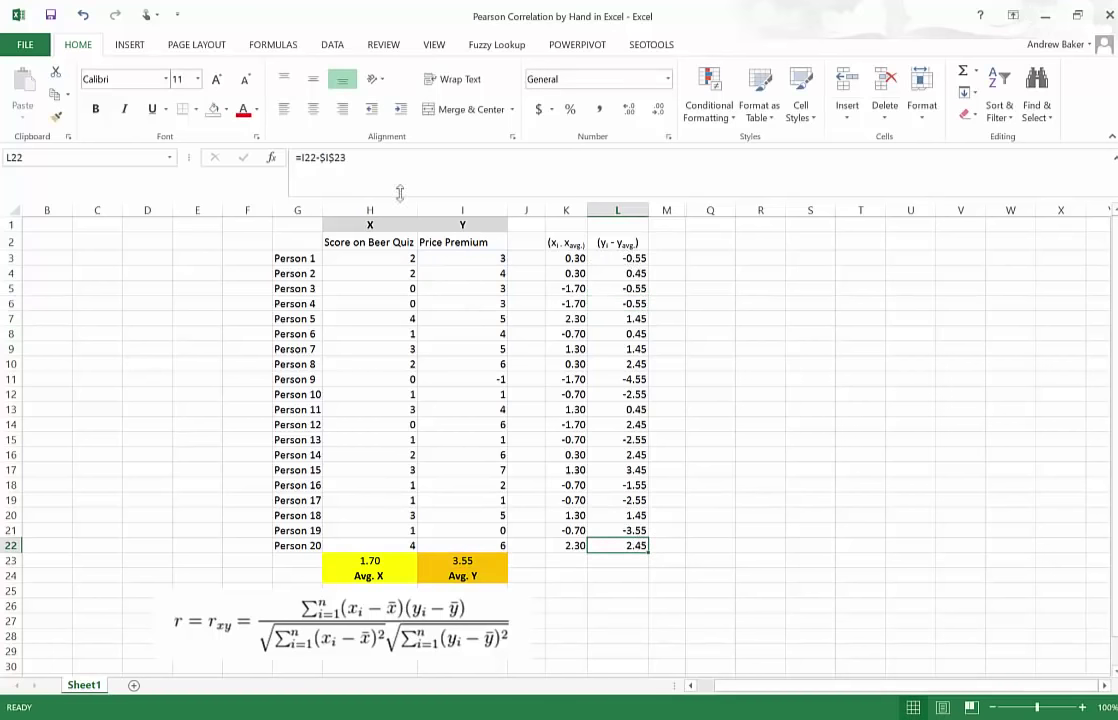
click(394, 186)
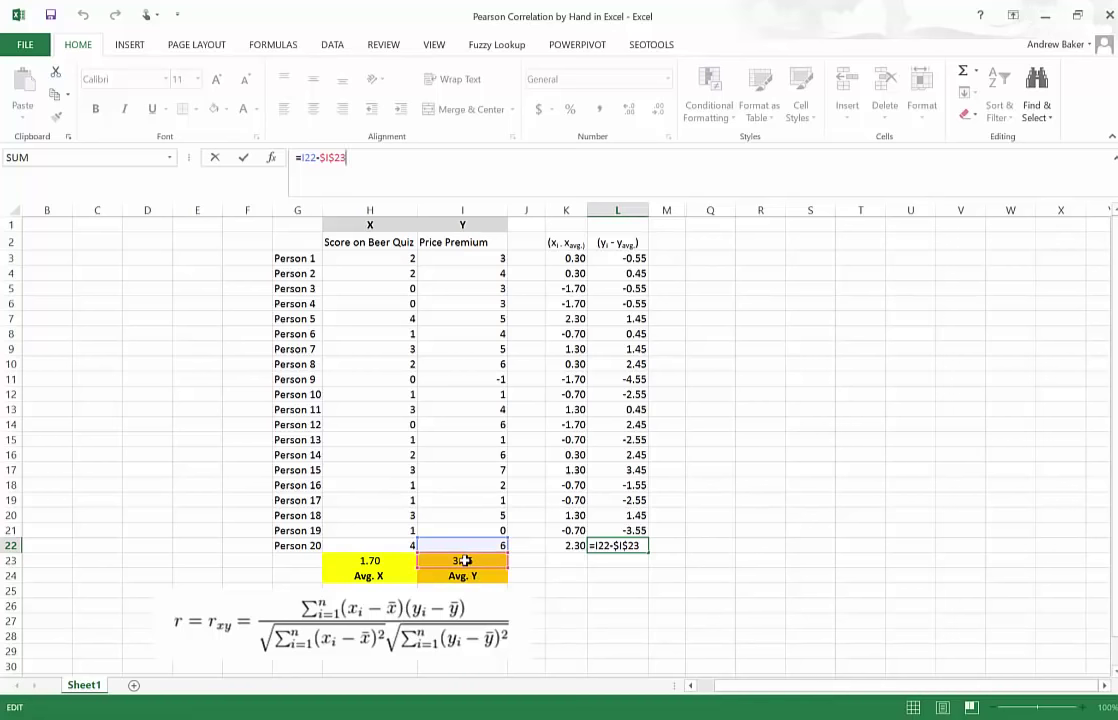
click(636, 498)
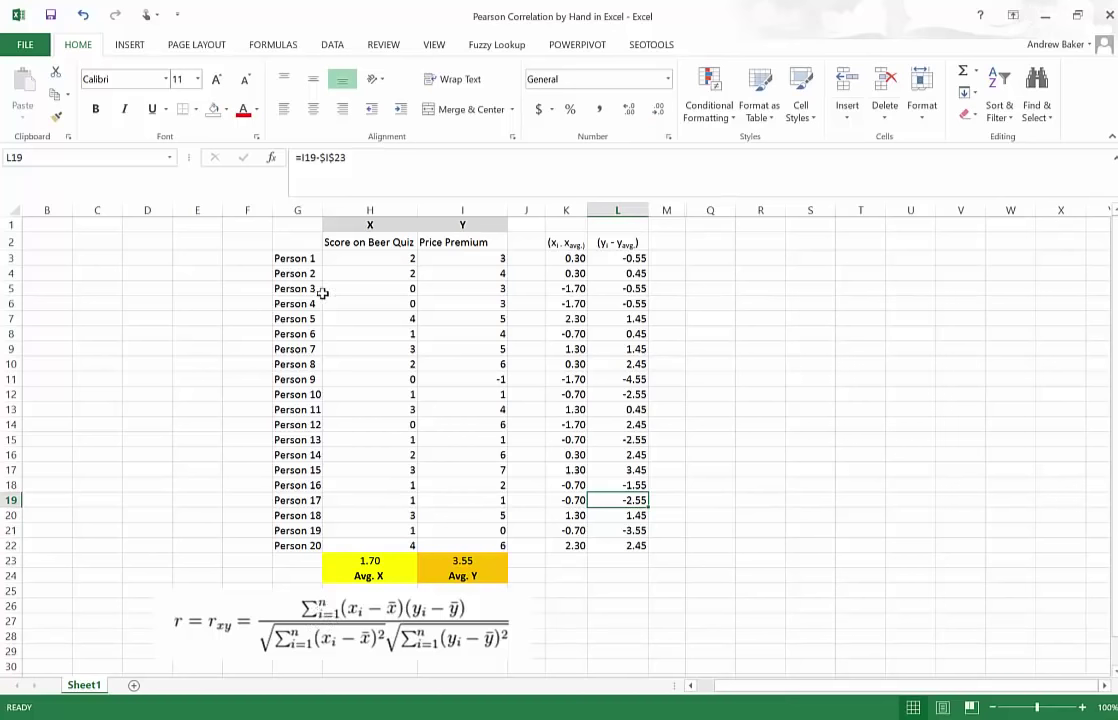
drag(667, 210, 708, 210)
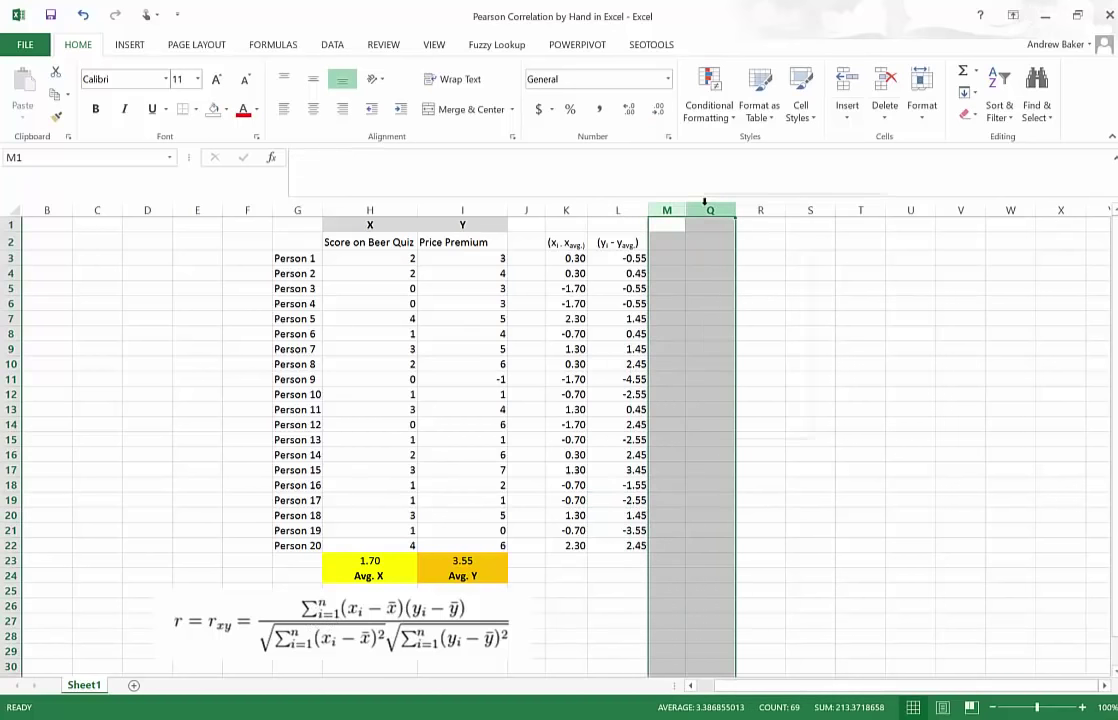
right_click(707, 210)
click(744, 427)
click(738, 360)
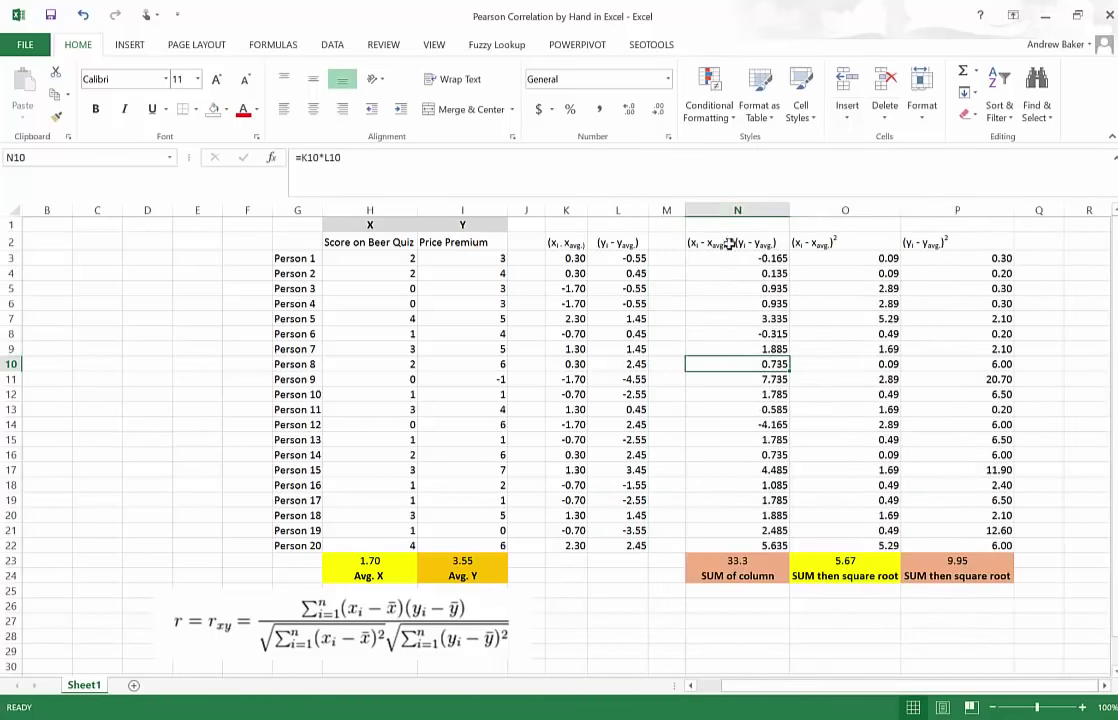
click(725, 245)
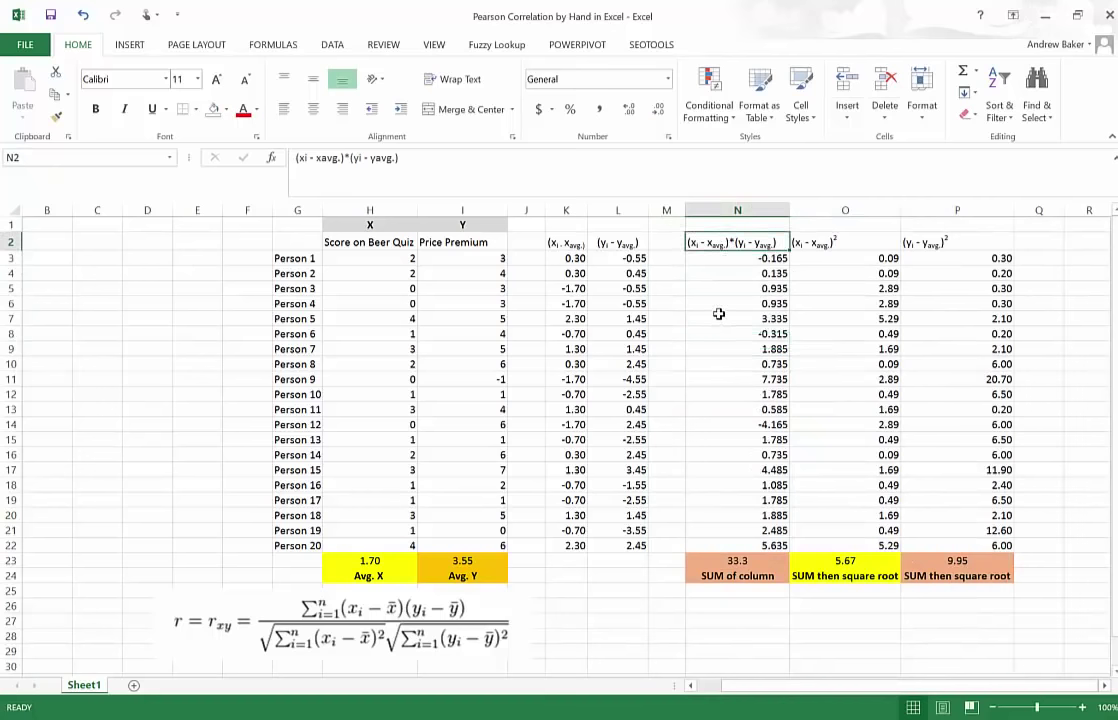
click(732, 261)
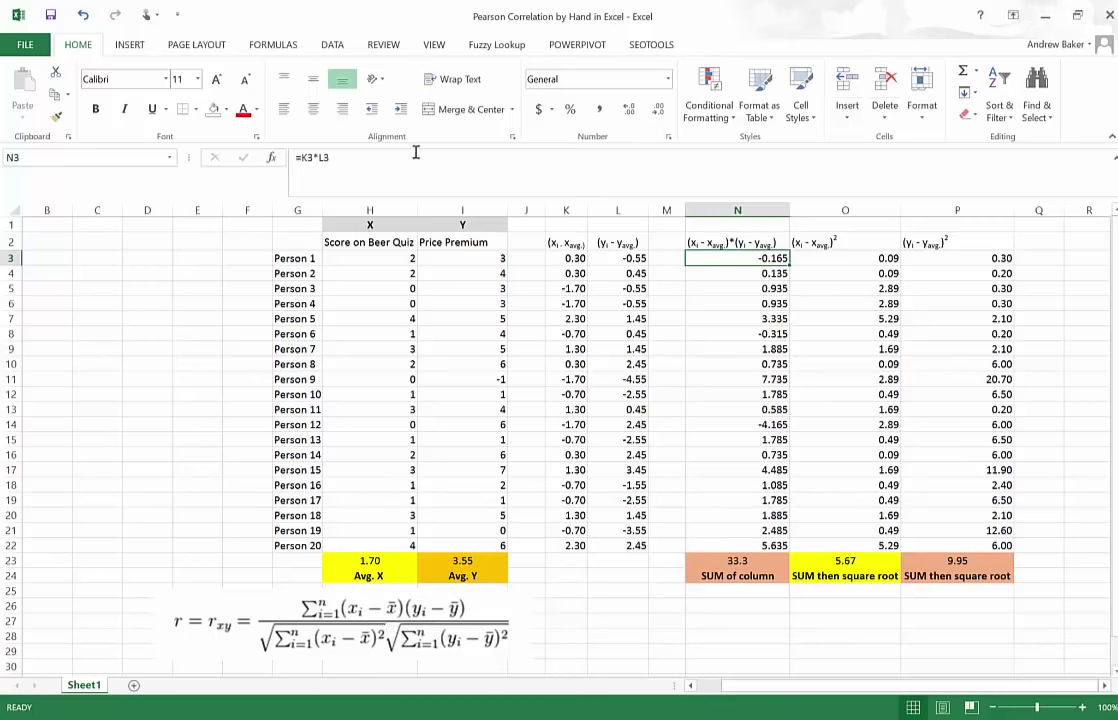
click(349, 168)
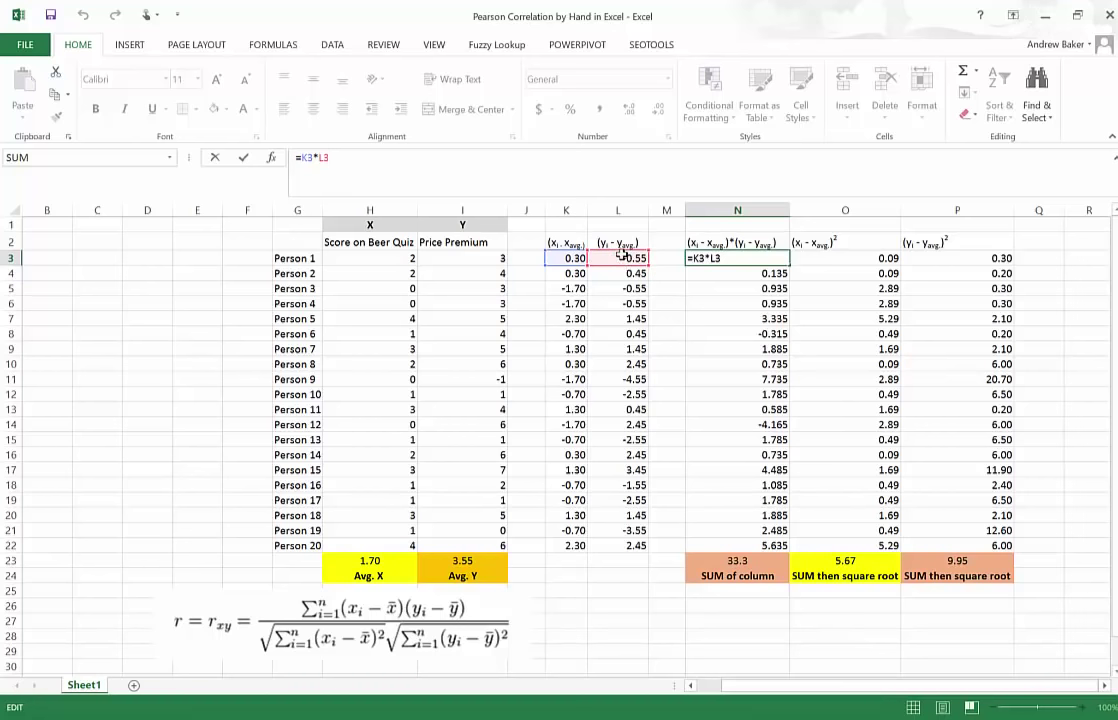
key(Return)
click(744, 258)
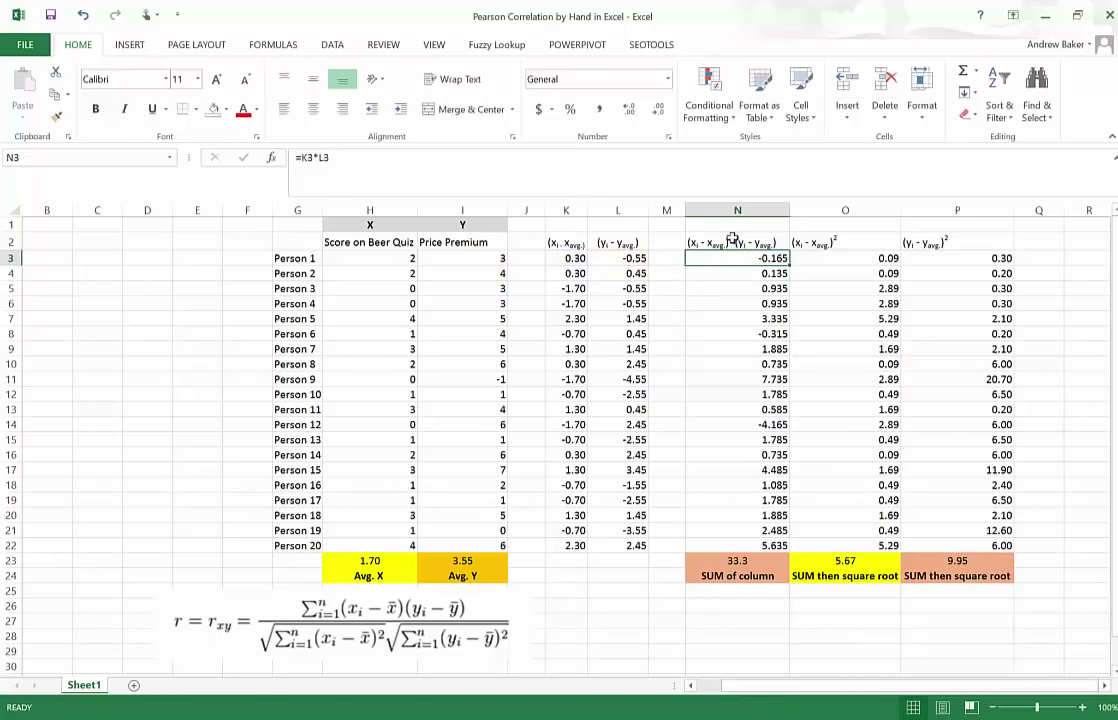
click(769, 548)
click(322, 157)
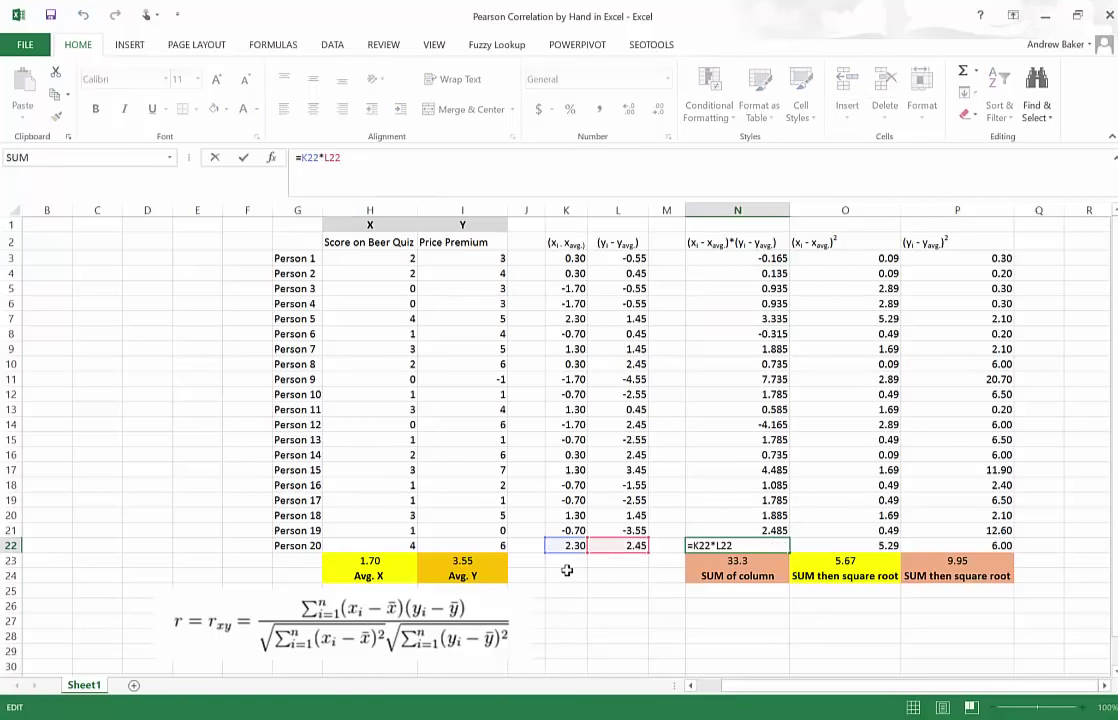
click(769, 533)
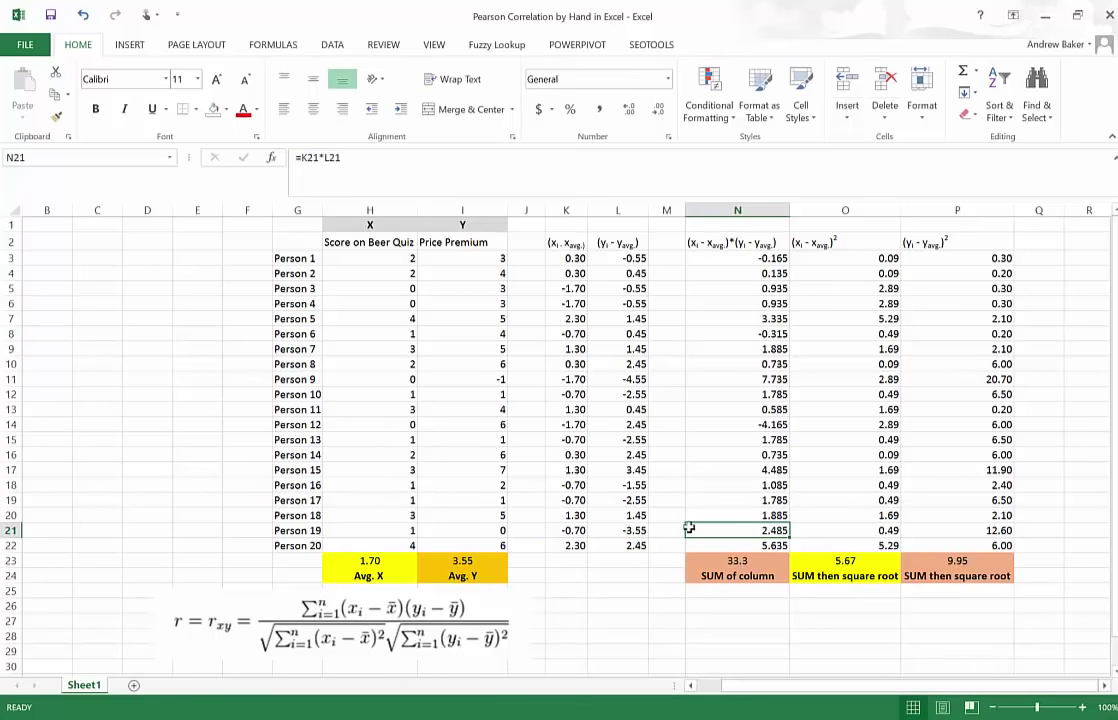
click(736, 560)
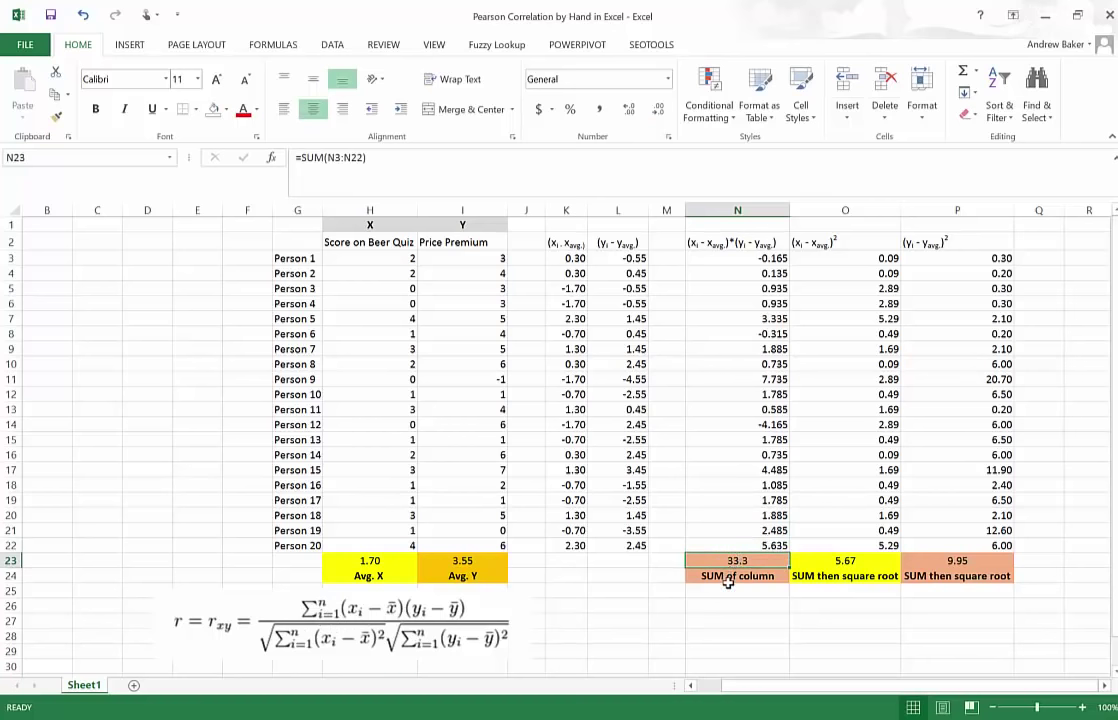
click(735, 575)
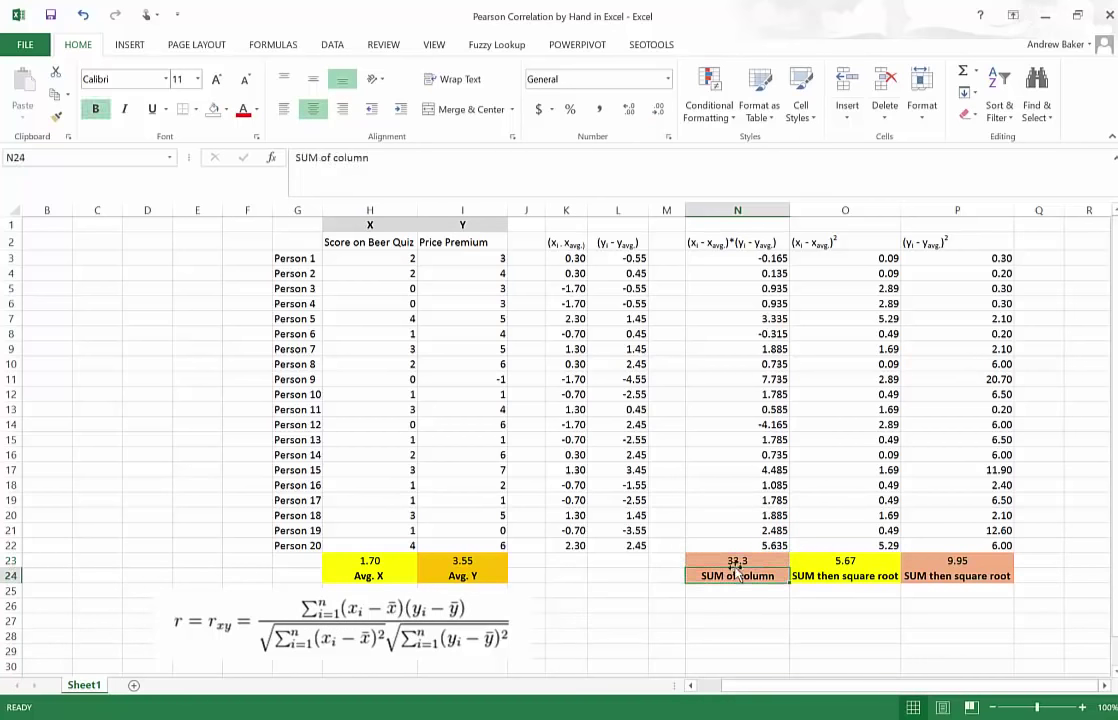
click(735, 560)
click(388, 155)
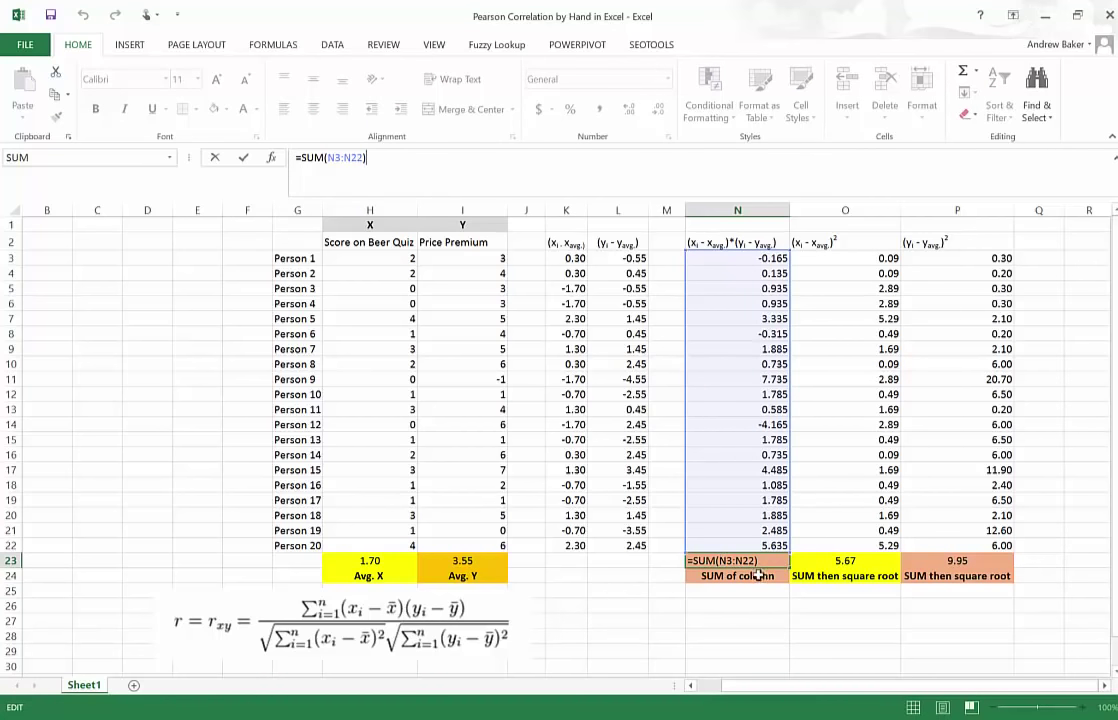
key(Return)
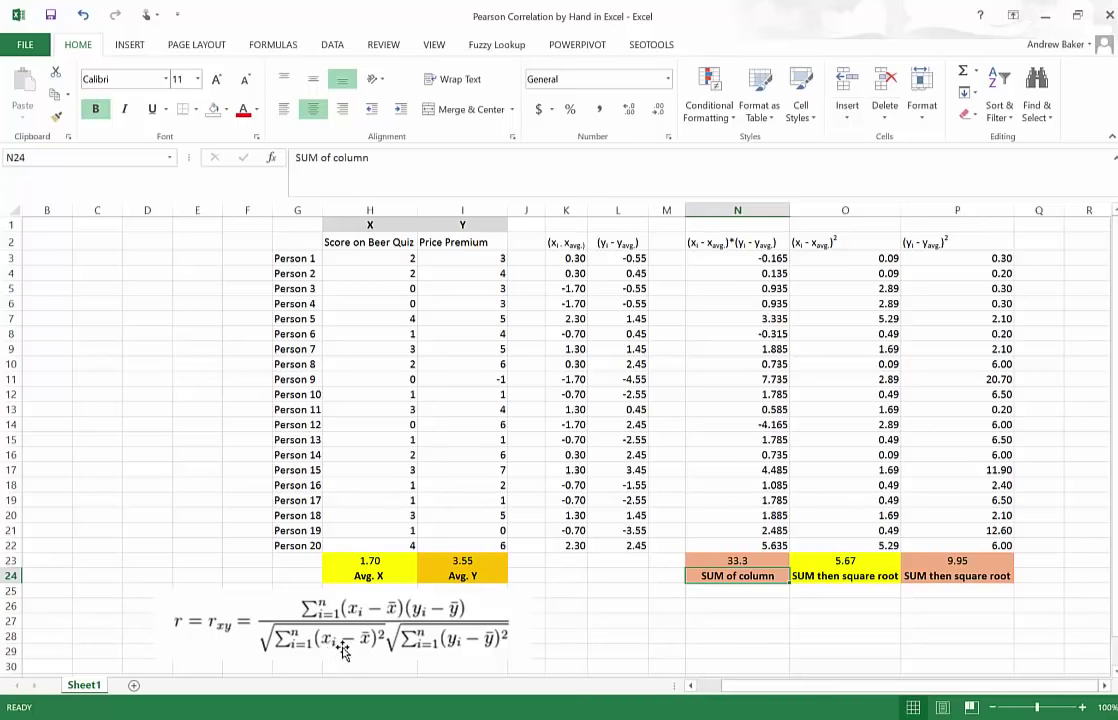
click(566, 243)
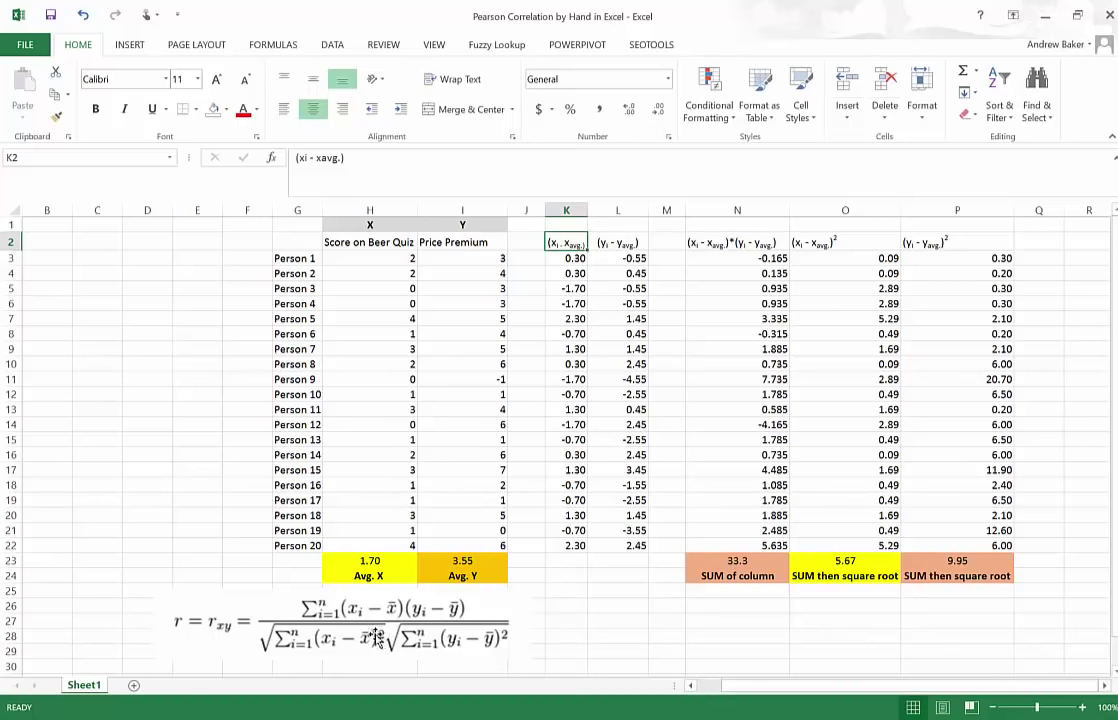
click(835, 243)
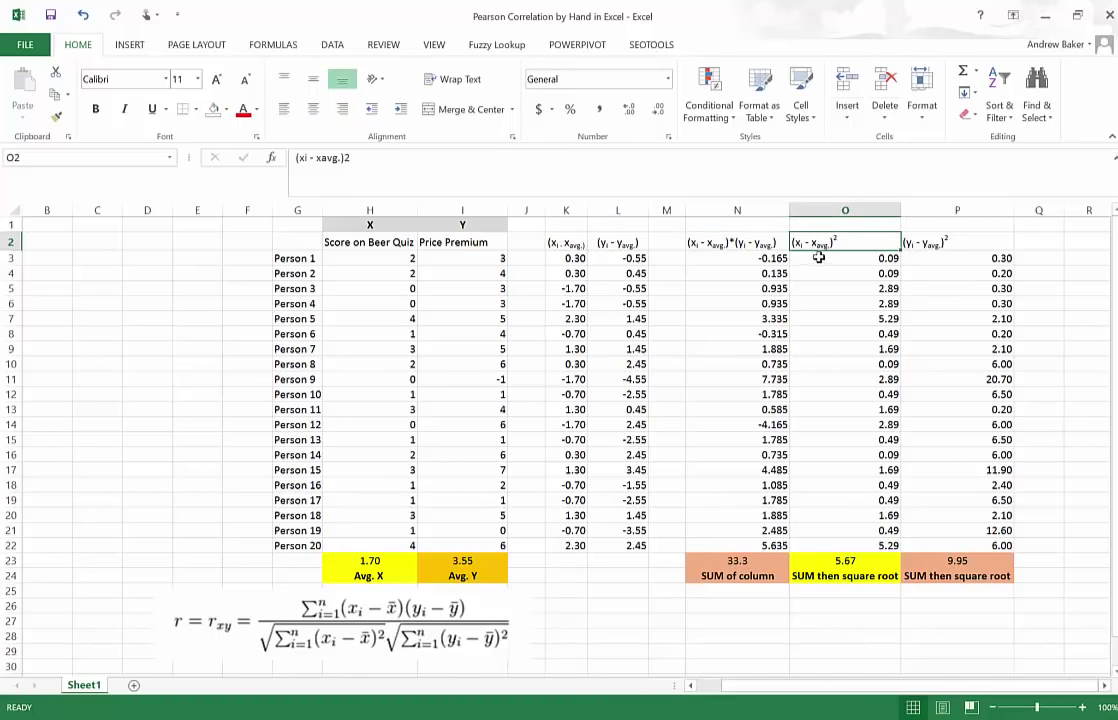
click(819, 258)
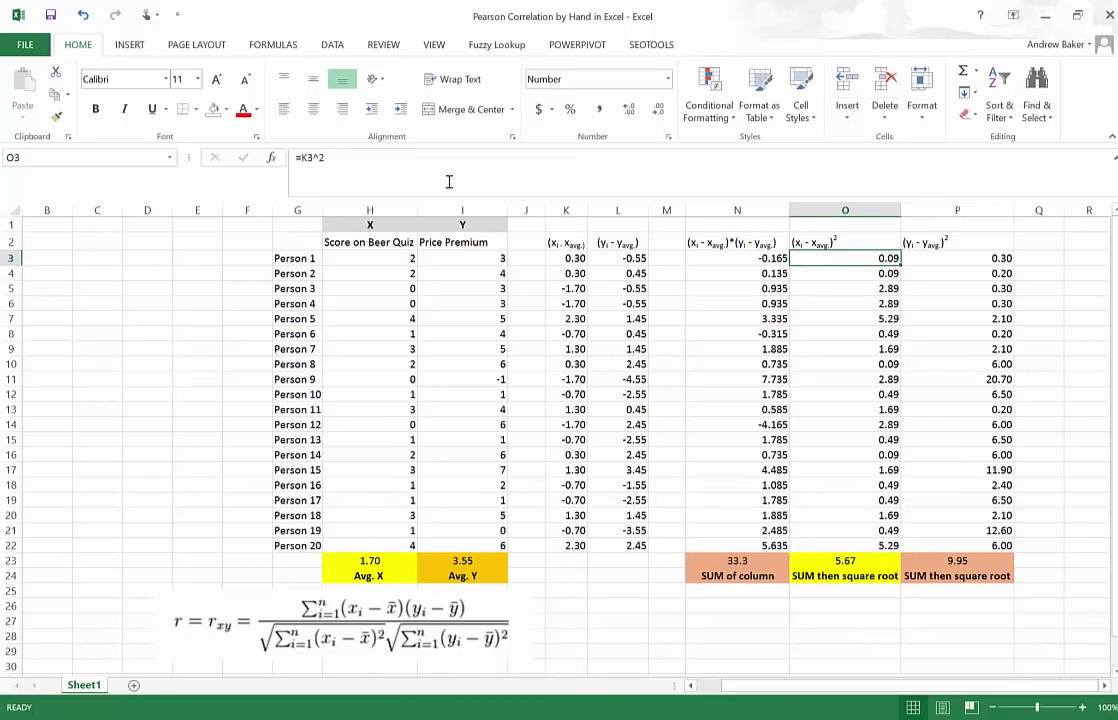
click(424, 161)
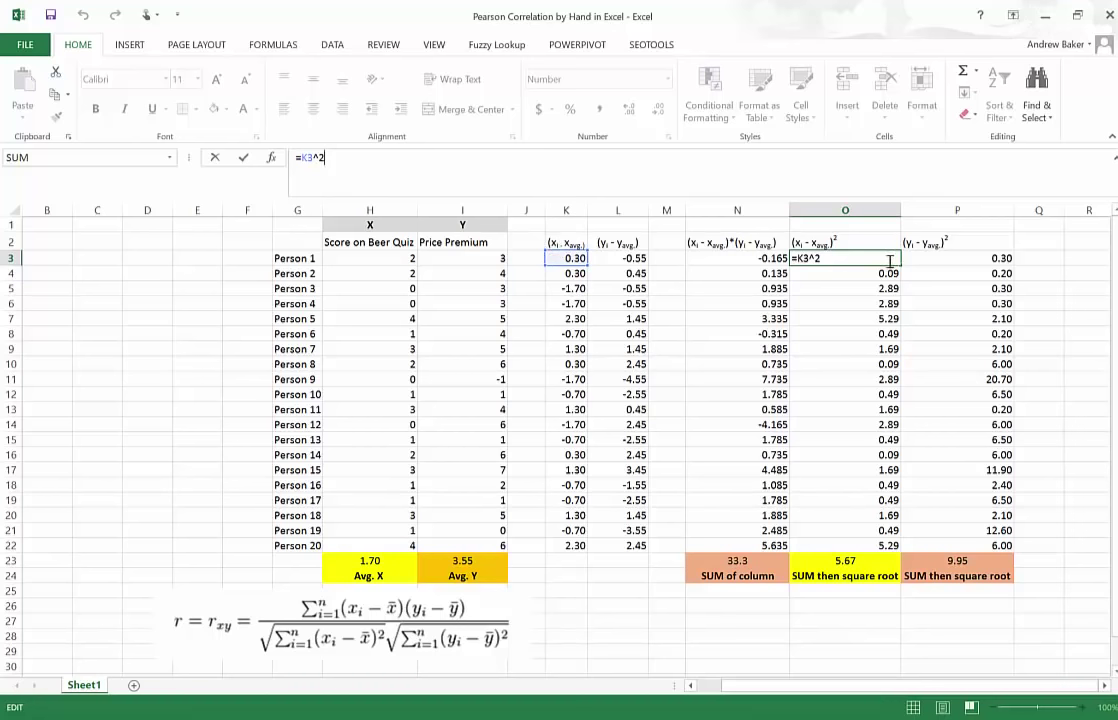
click(830, 259)
key(Return)
click(865, 257)
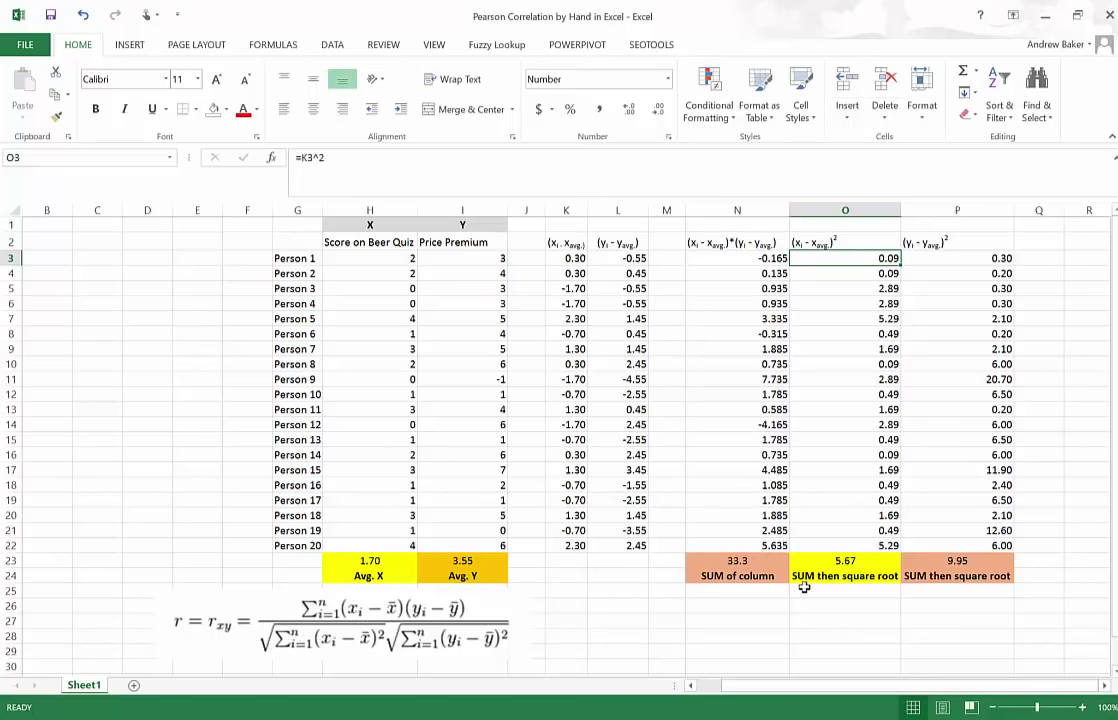
click(843, 560)
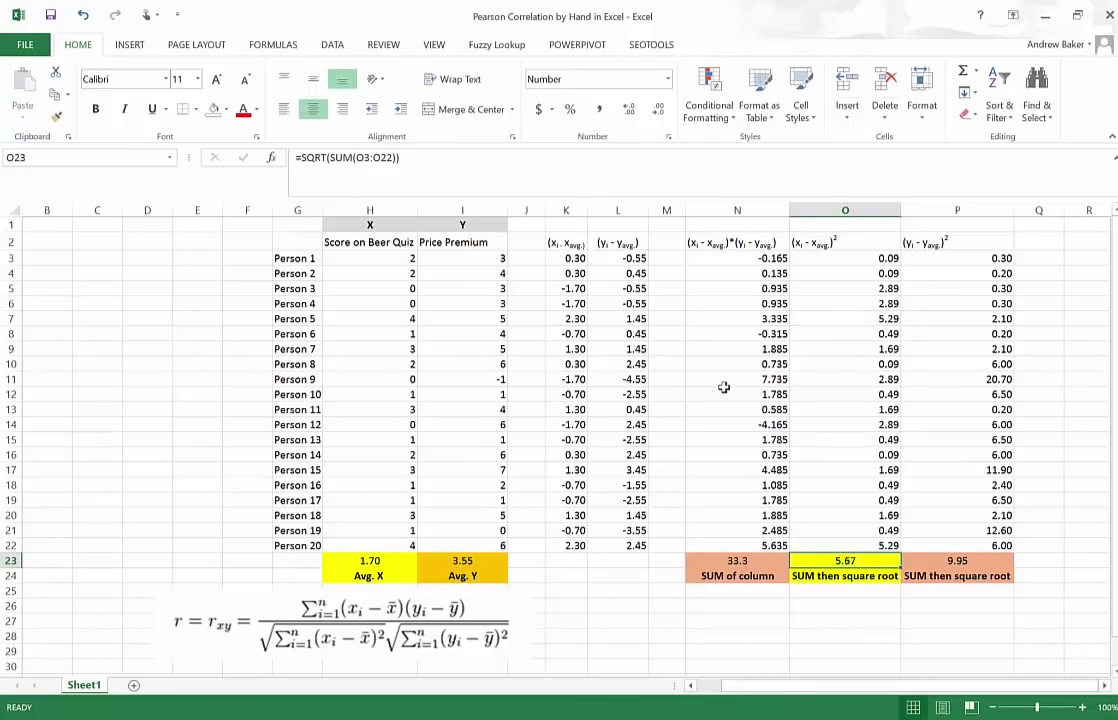
click(405, 157)
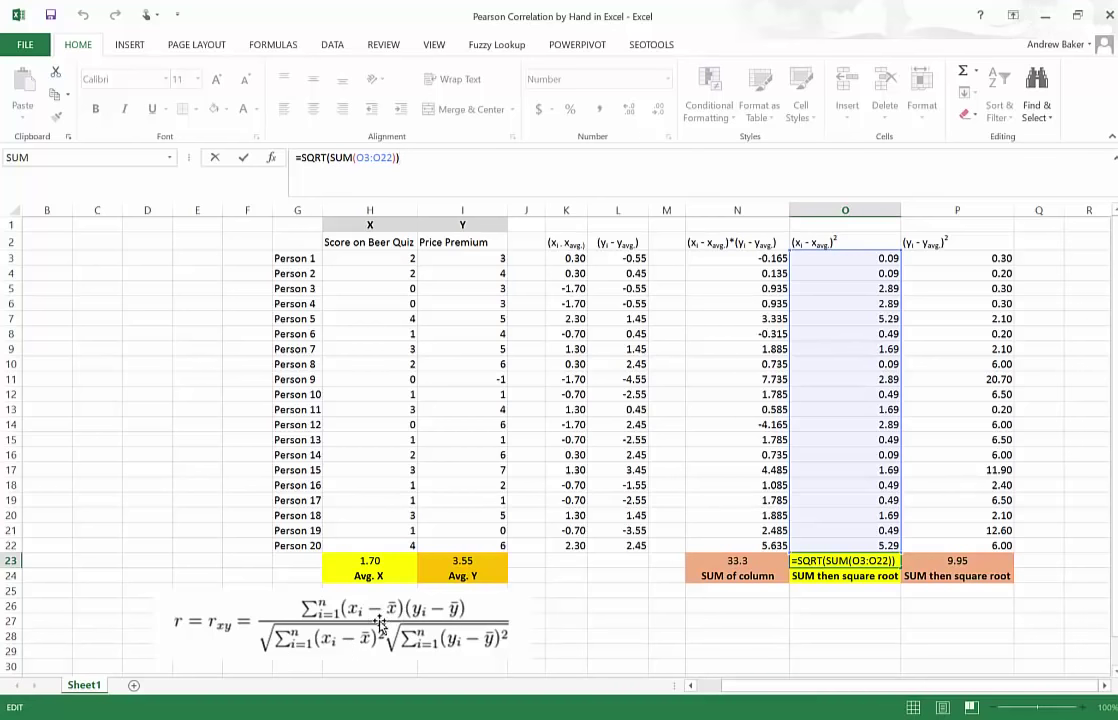
click(327, 157)
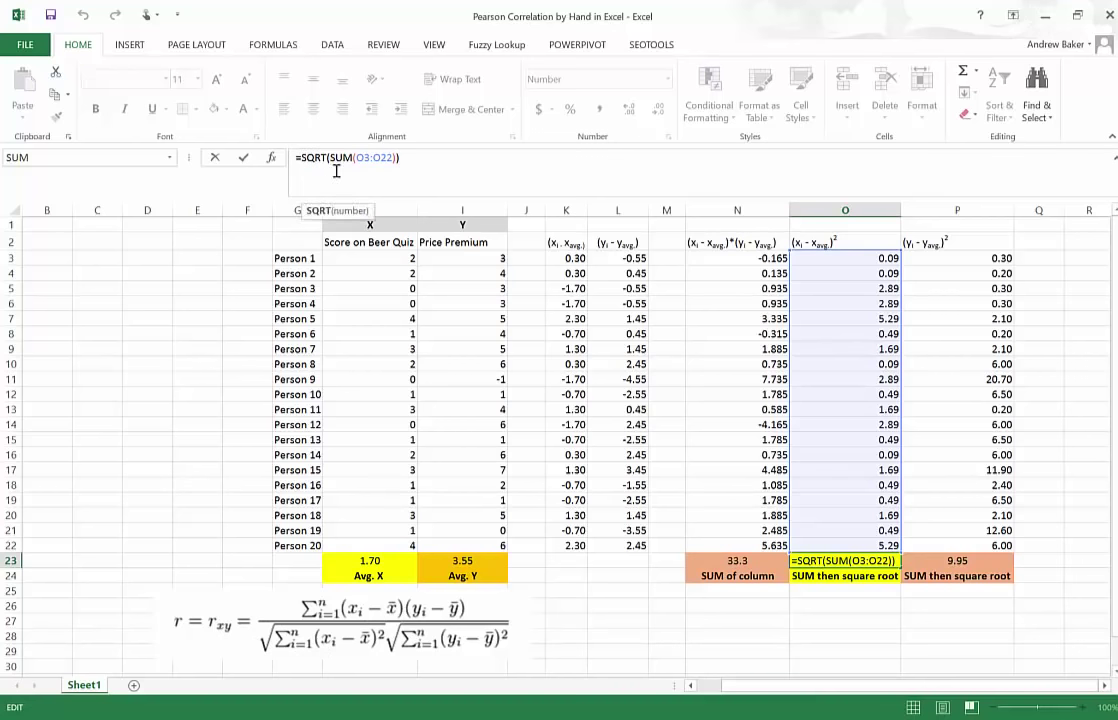
key(Return)
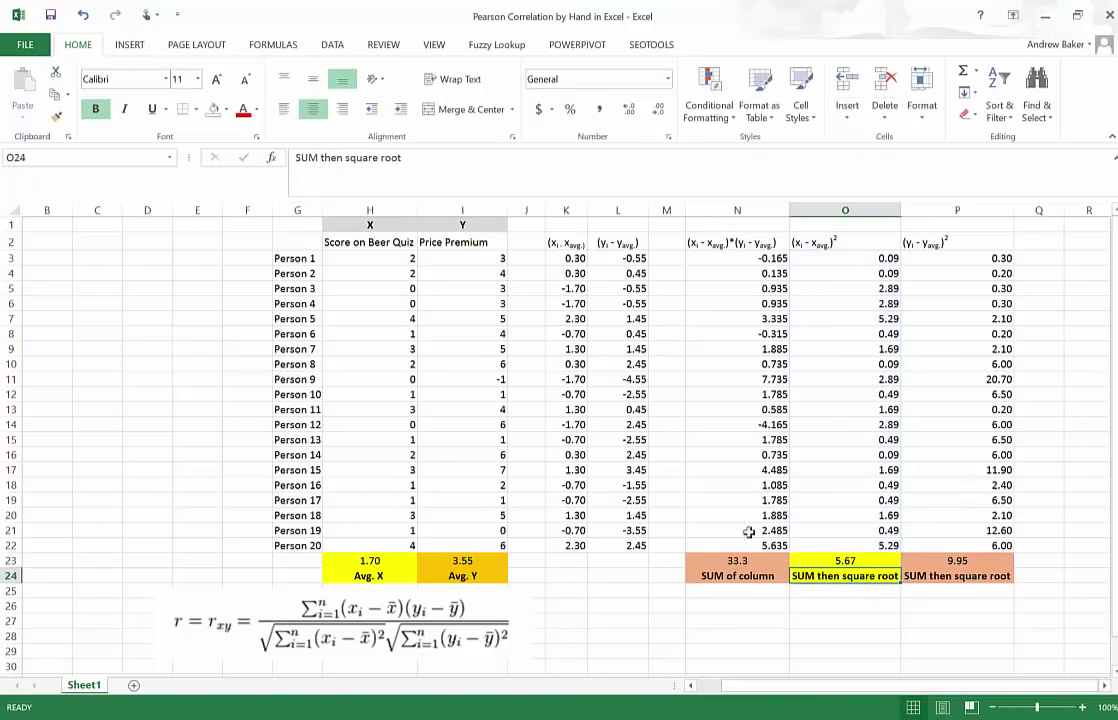
click(841, 561)
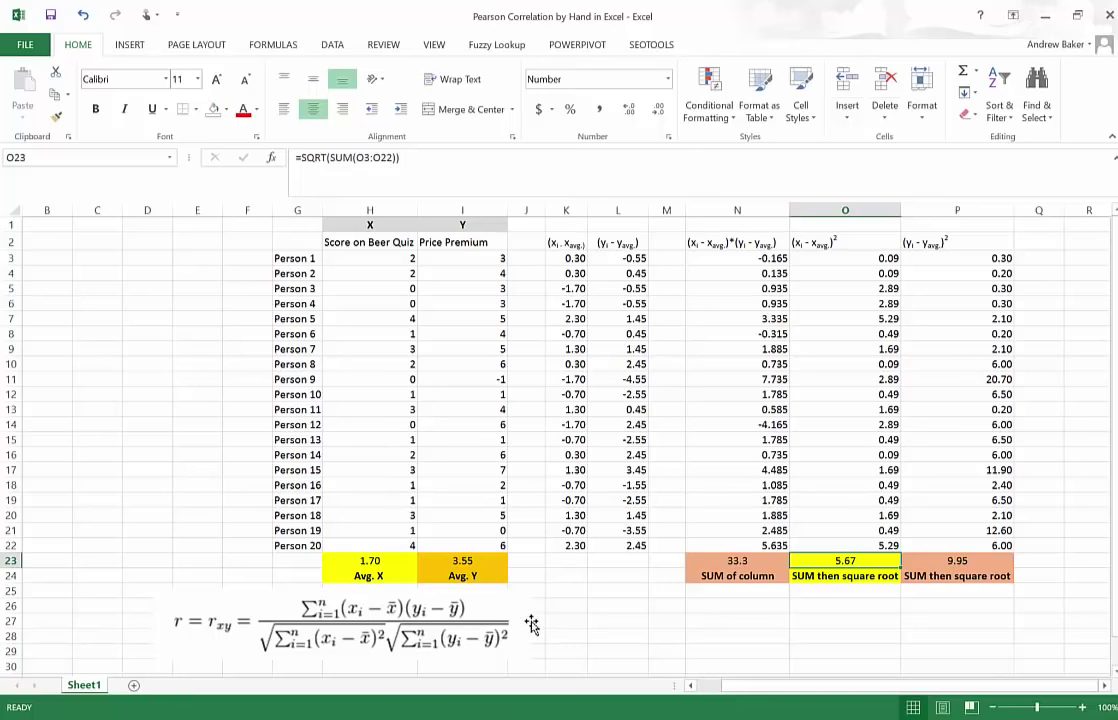
click(957, 243)
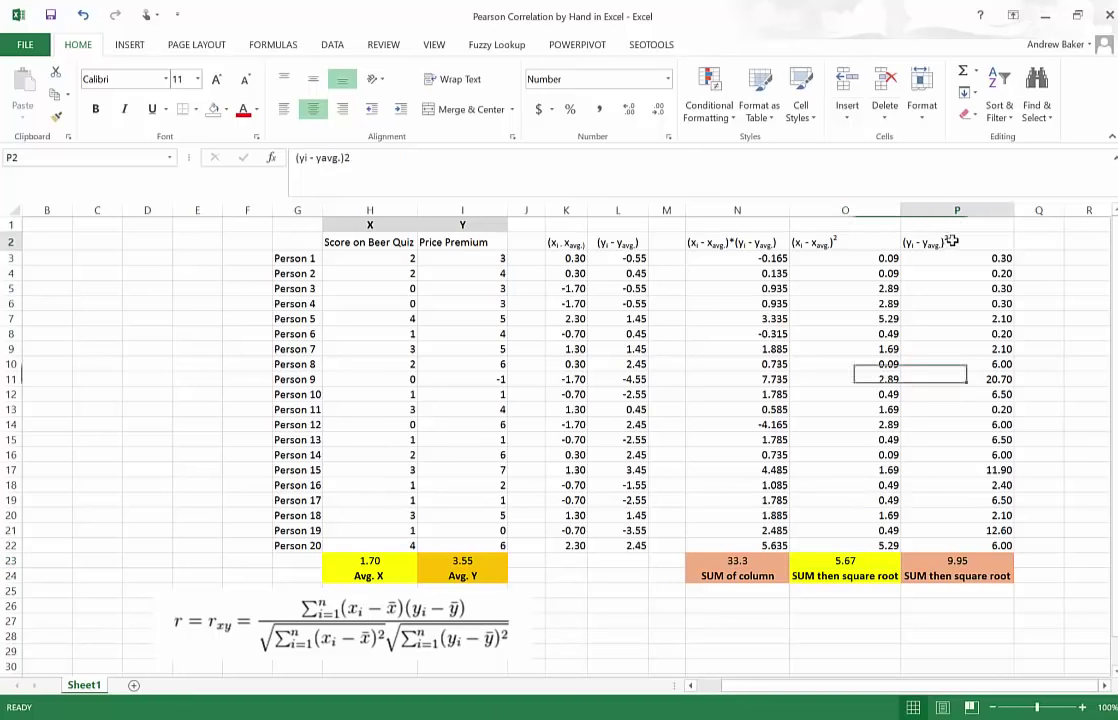
click(960, 257)
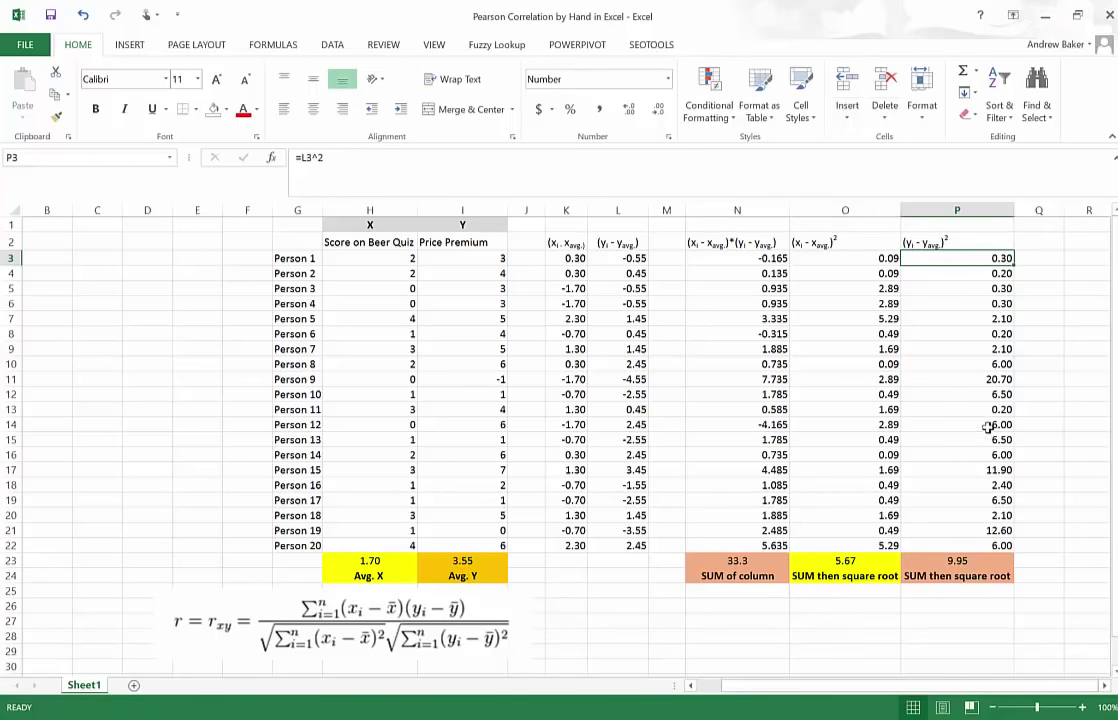
click(945, 578)
click(945, 562)
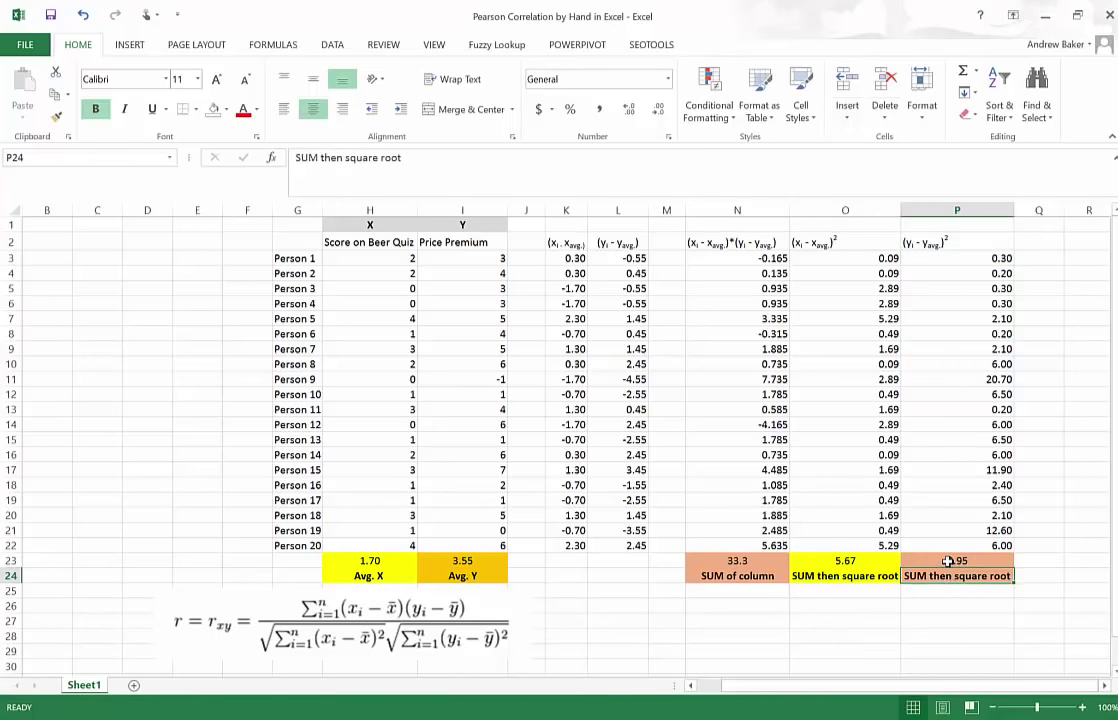
click(423, 155)
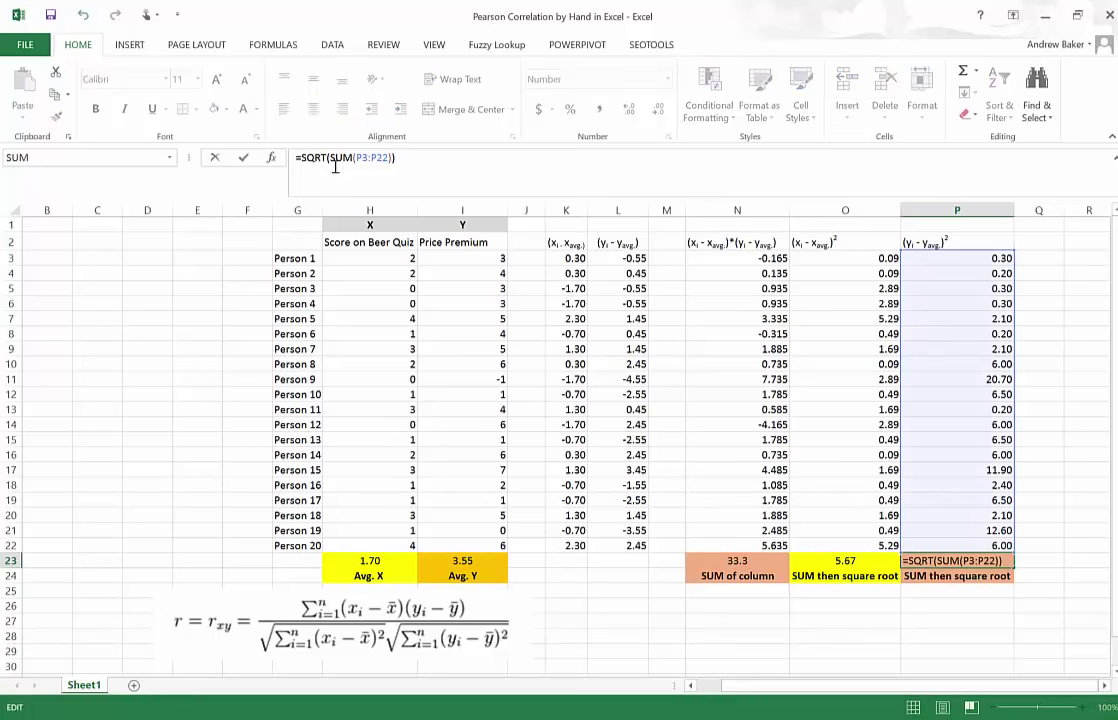
key(Return)
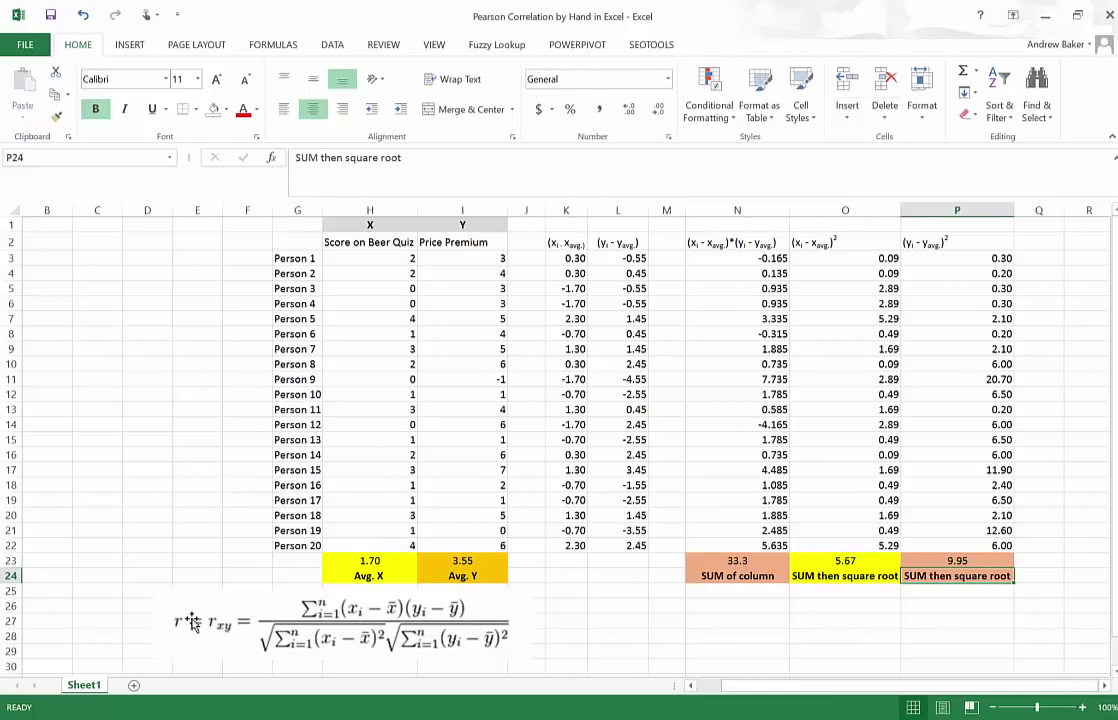
- Label N27 'r =' and enter =N23/(O23*P23) in O27
click(728, 624)
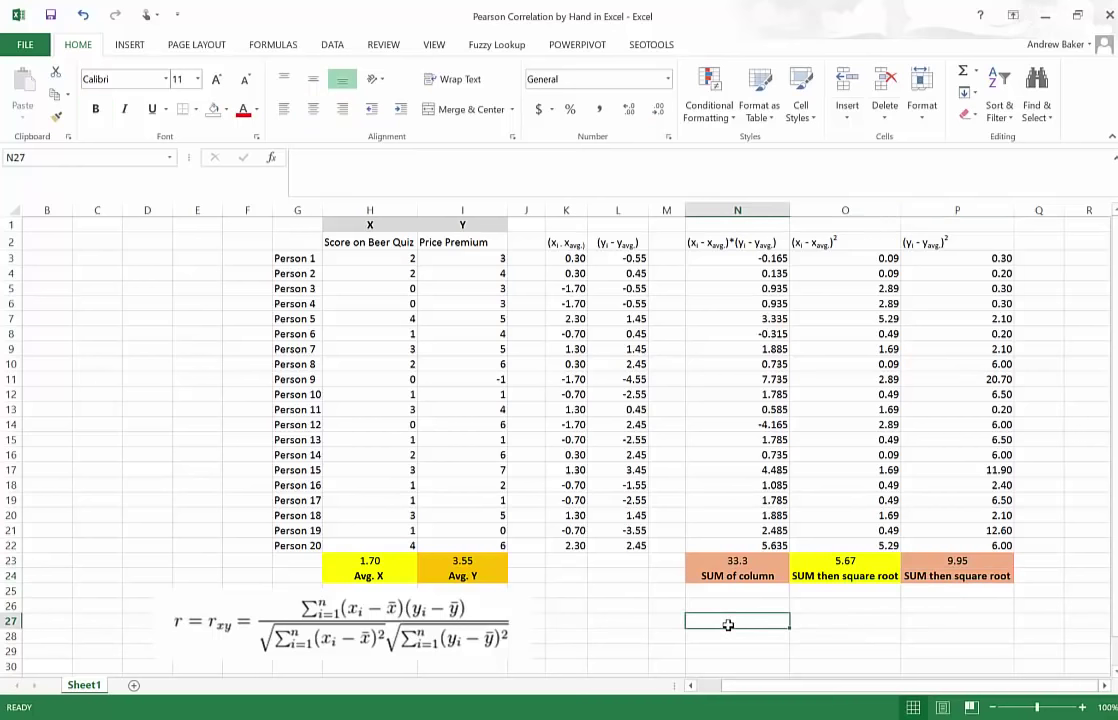
text(r =)
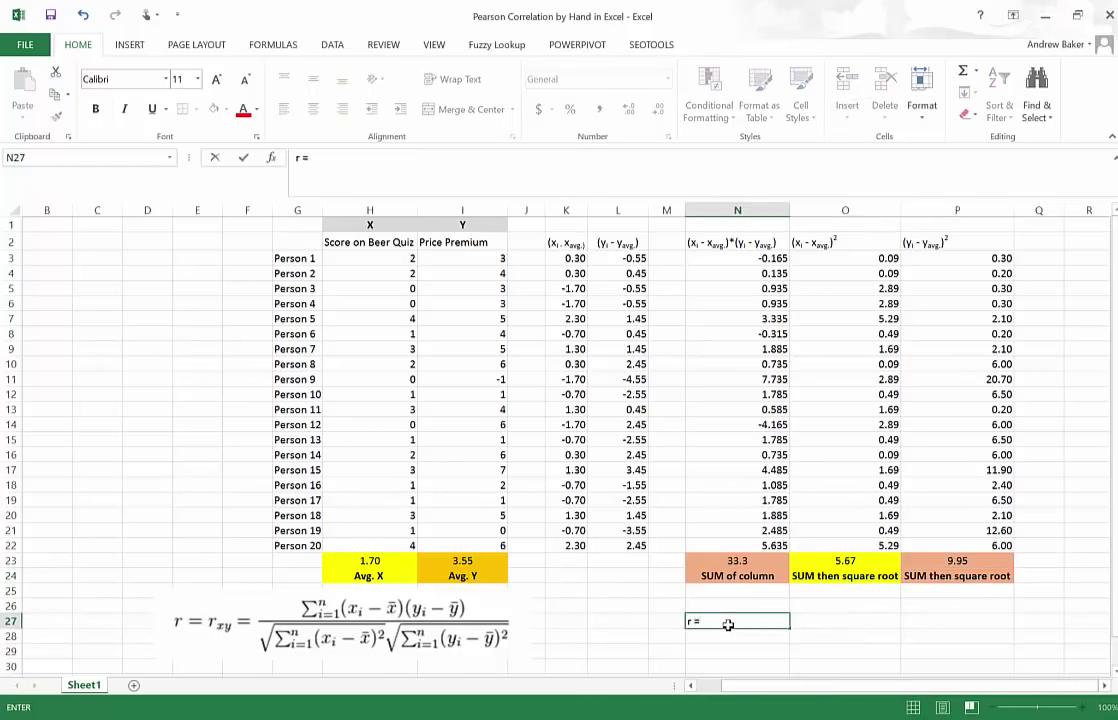
key(Tab)
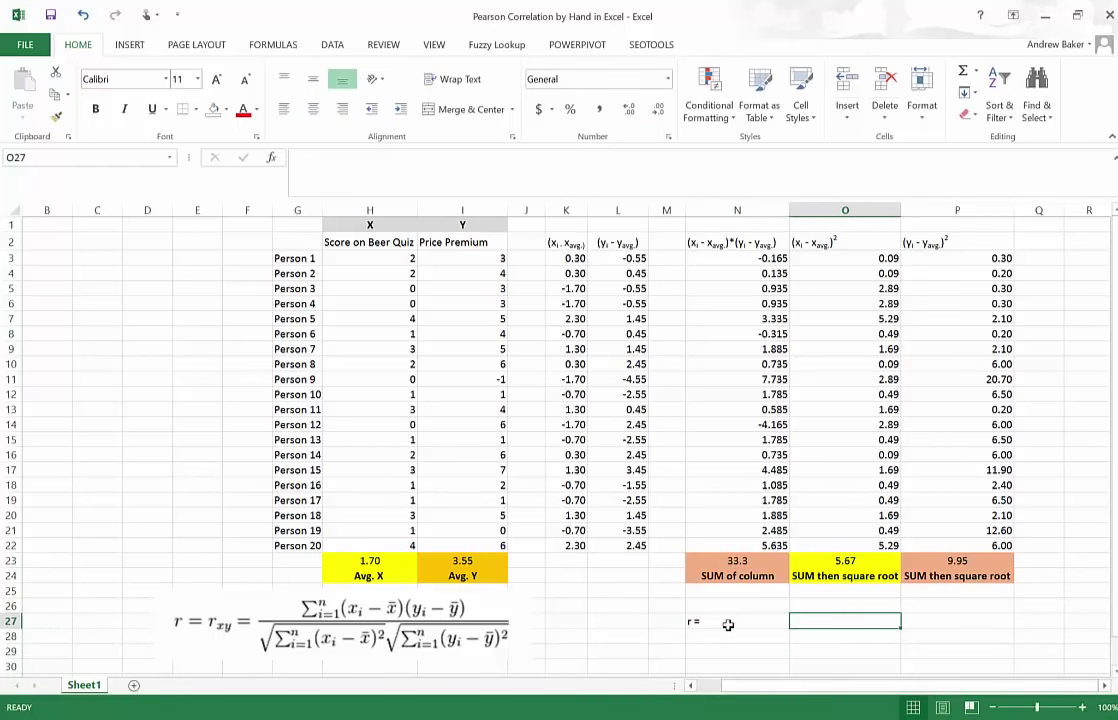
text(=)
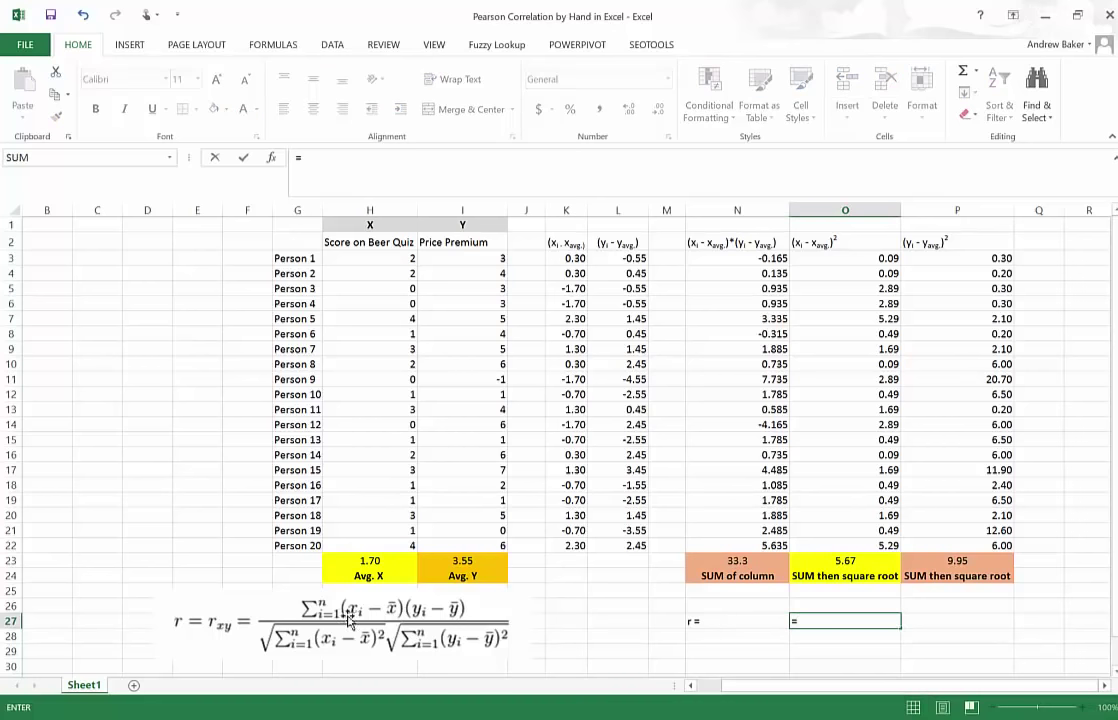
click(733, 561)
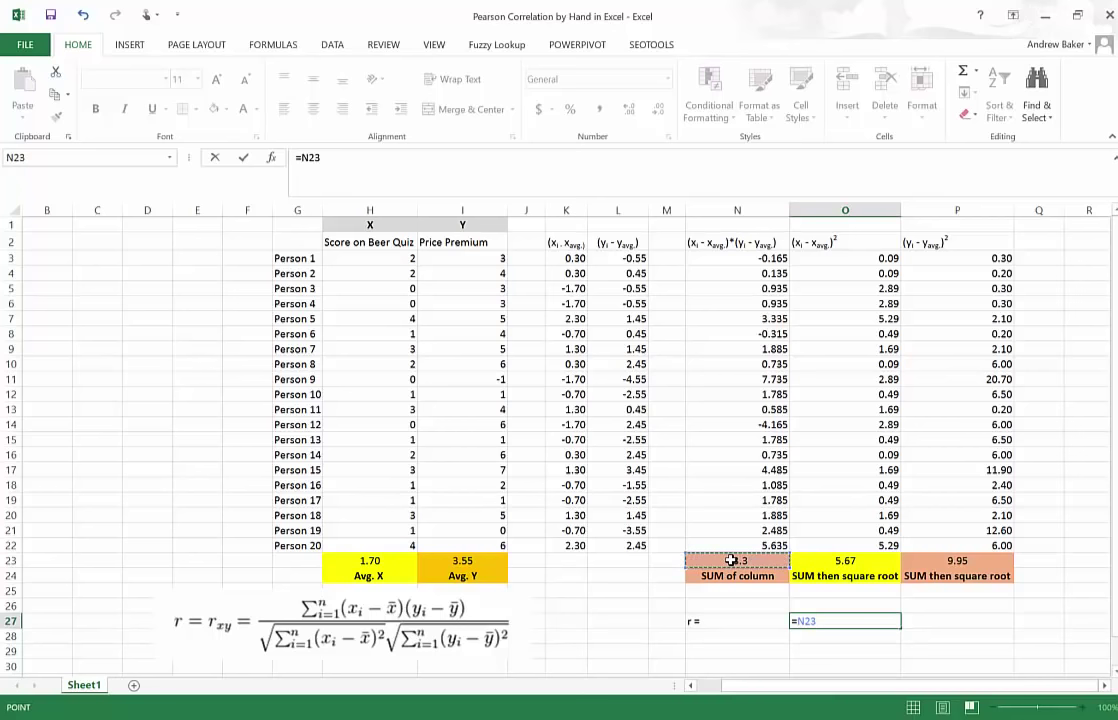
text(/()
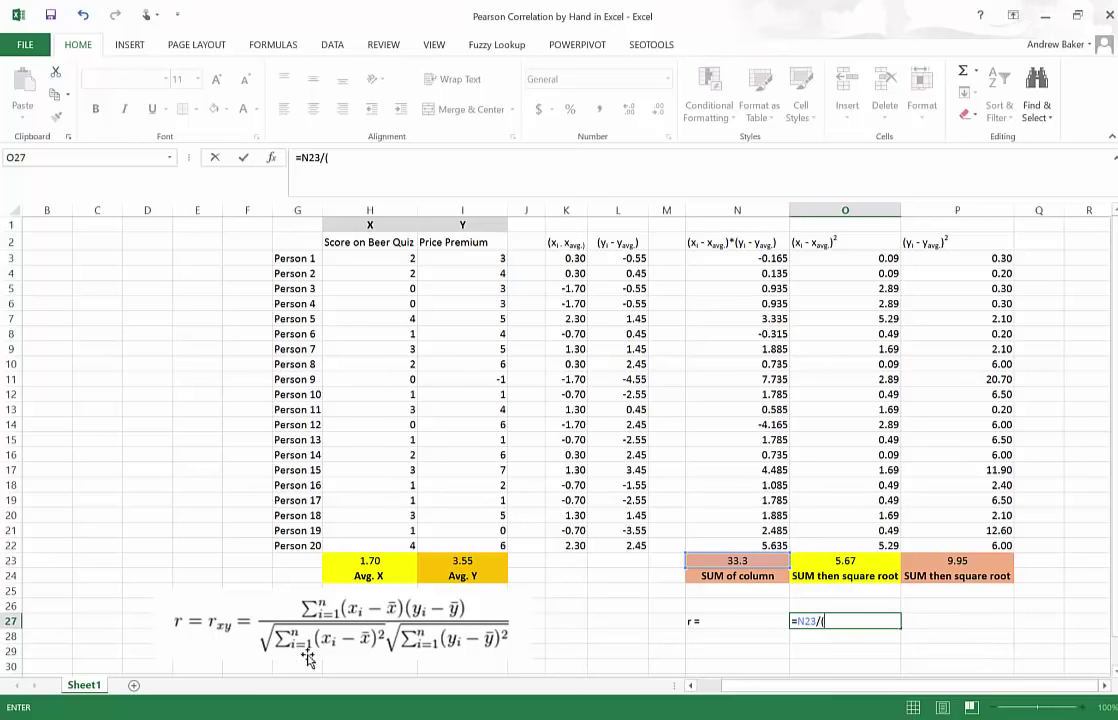
click(834, 561)
text(*)
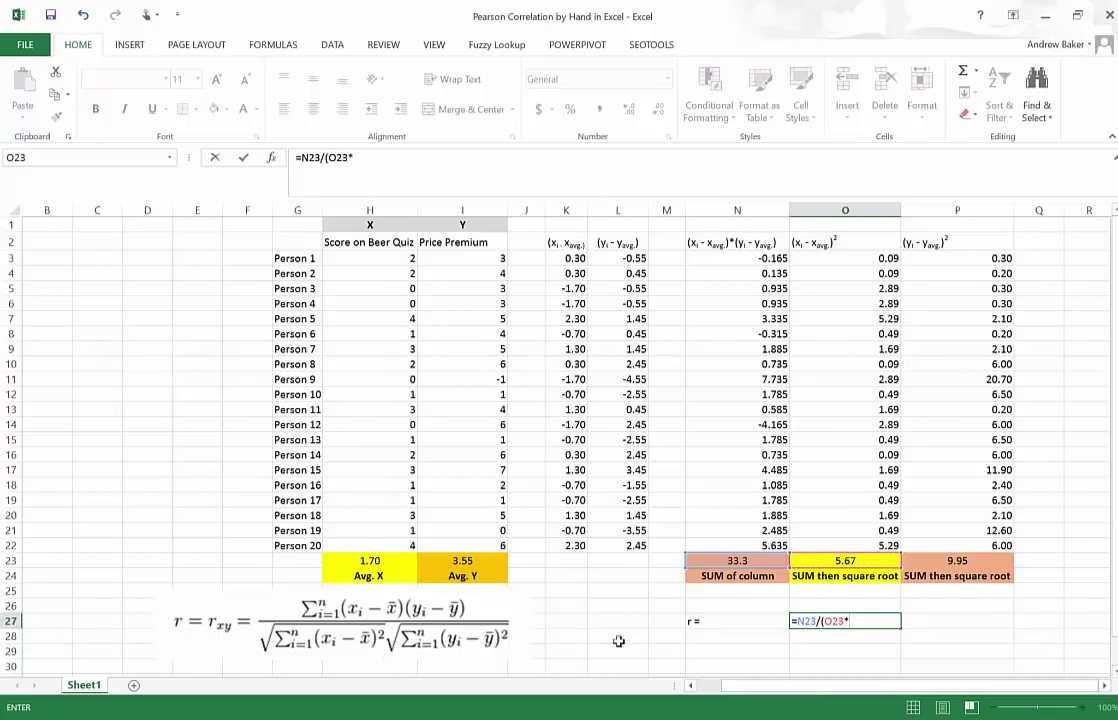
click(958, 562)
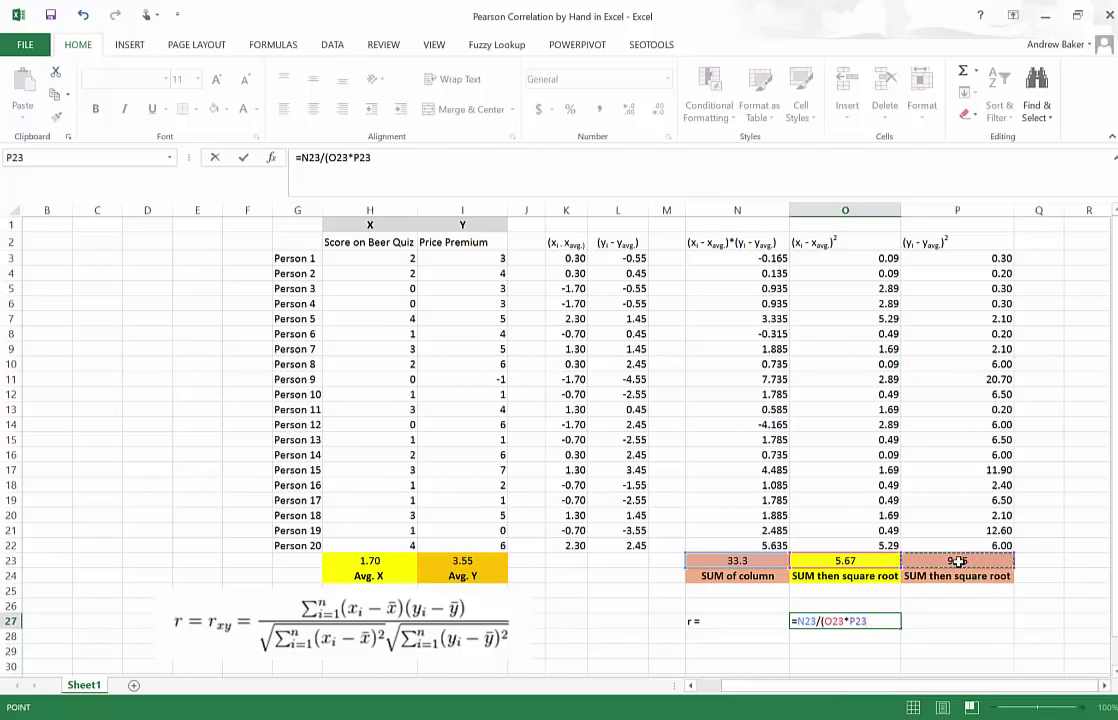
text())
key(Return)
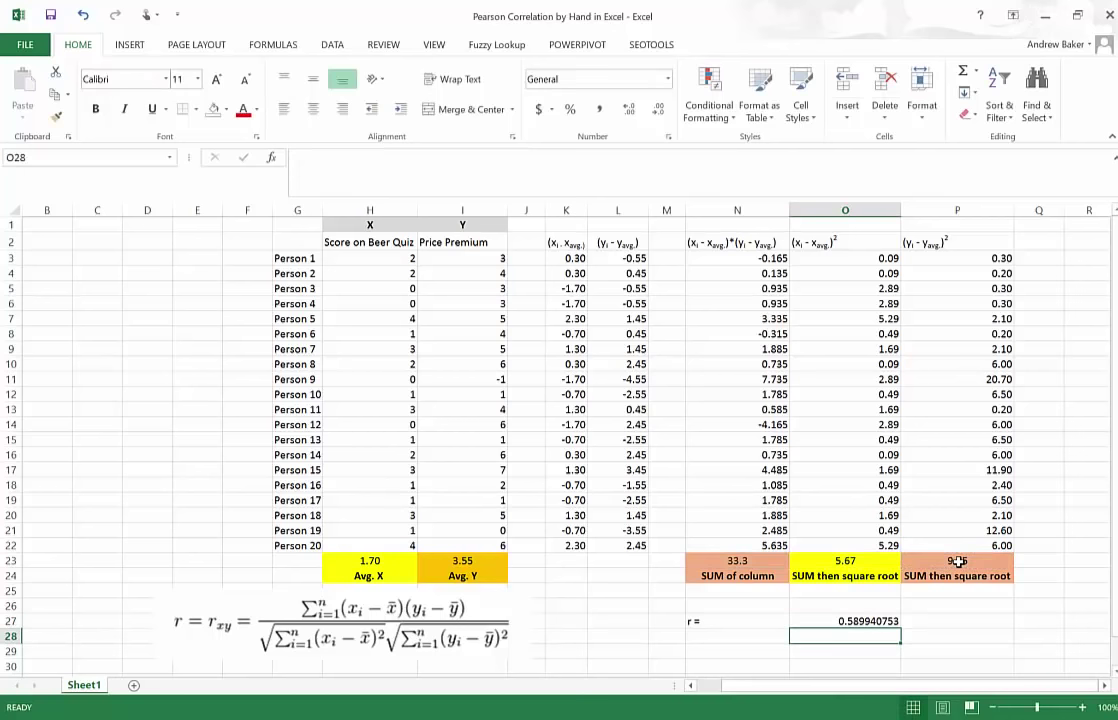
- Show r as 0.590 in larger type, and enlarge and right-align the 'r =' label
key(Up)
click(658, 109)
click(658, 109)
click(658, 109)
click(658, 109)
click(658, 109)
click(658, 109)
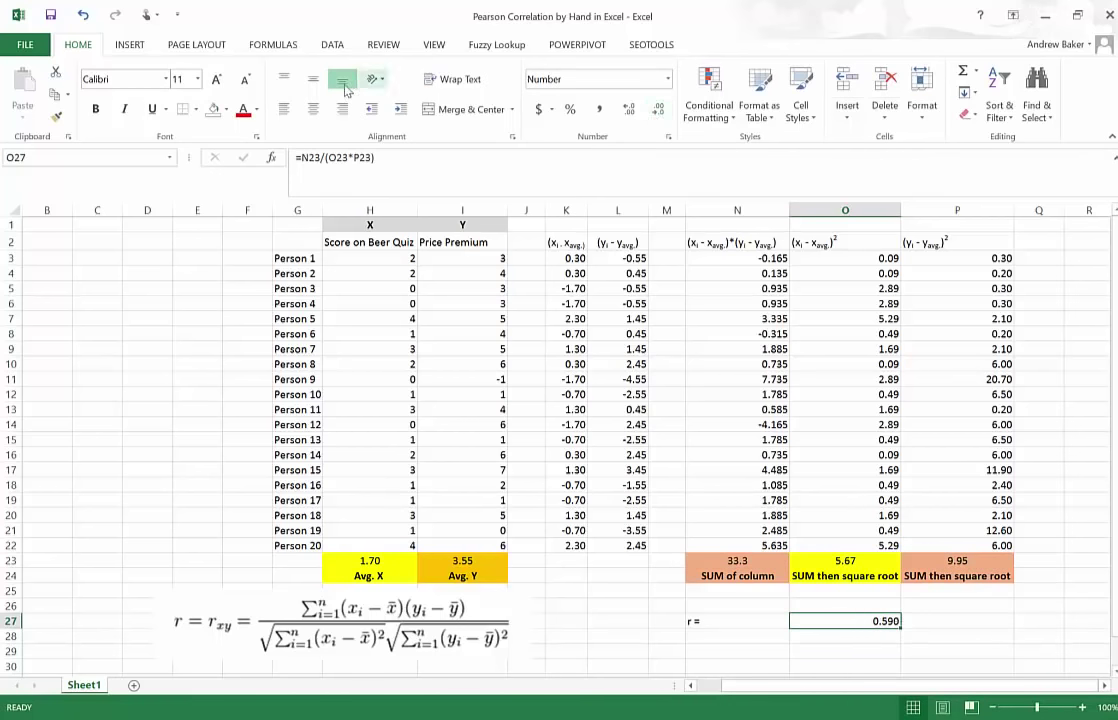
click(215, 80)
click(215, 80)
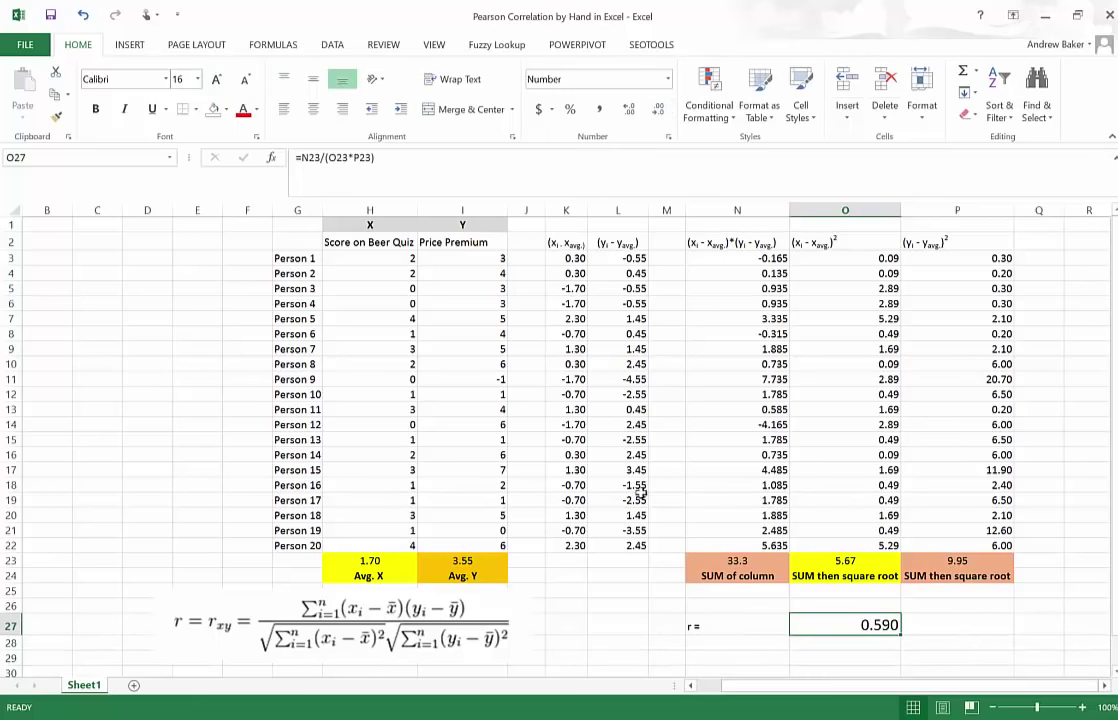
click(737, 626)
click(215, 80)
click(215, 80)
click(215, 80)
click(215, 80)
click(339, 110)
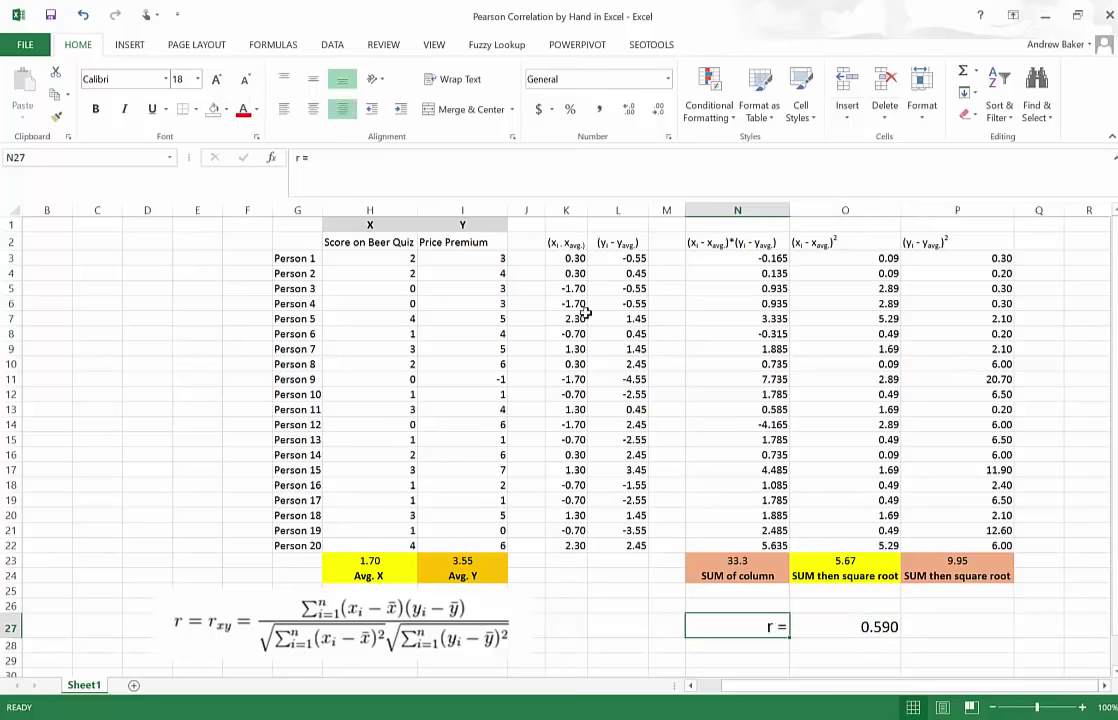
- Enter a right-aligned 'R^2 =' label in N28
click(757, 644)
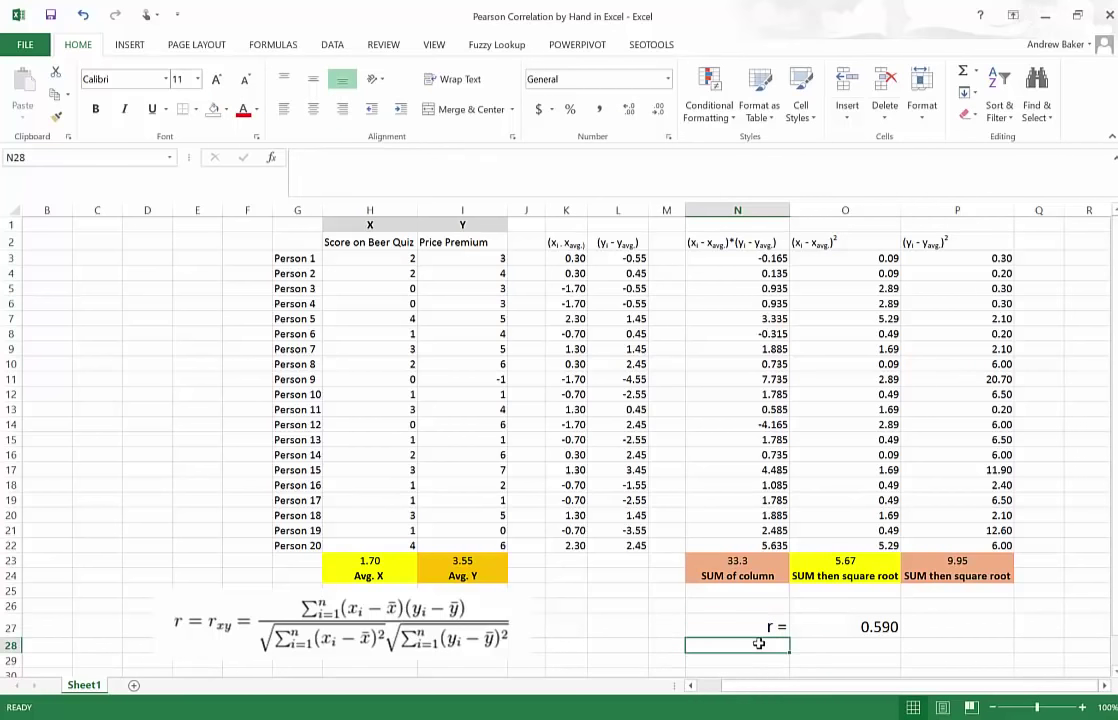
text(R =)
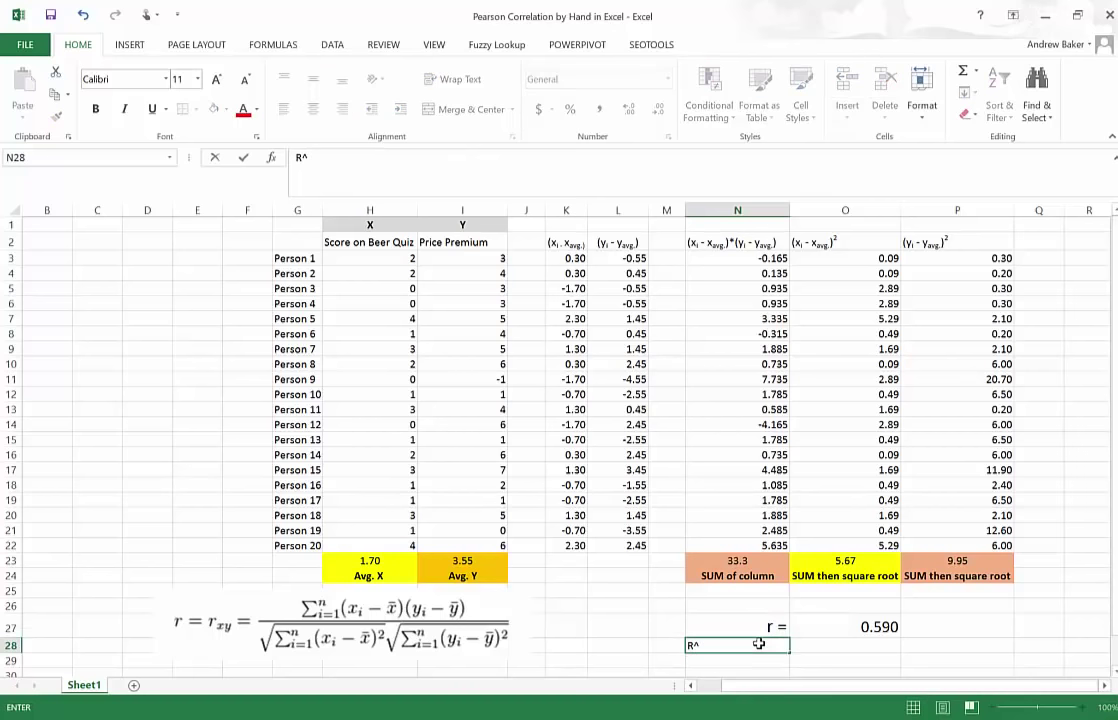
key(ctrl+Return)
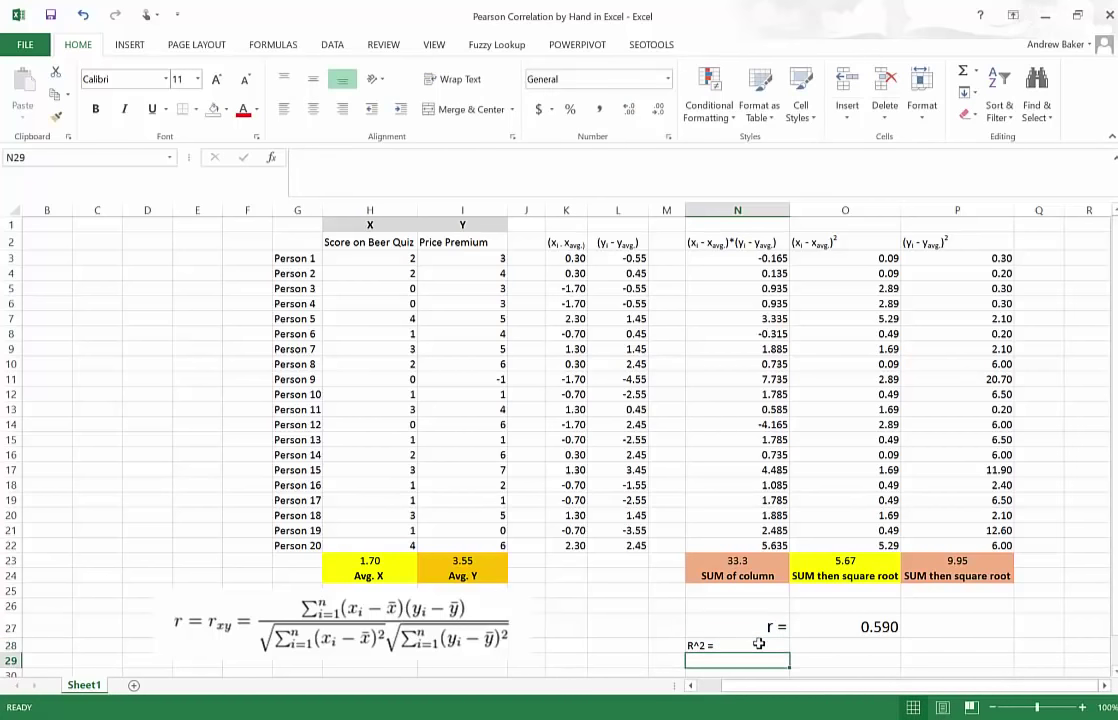
click(342, 108)
- Enter =O27^2 in O28 to square the r value
click(856, 641)
text(=)
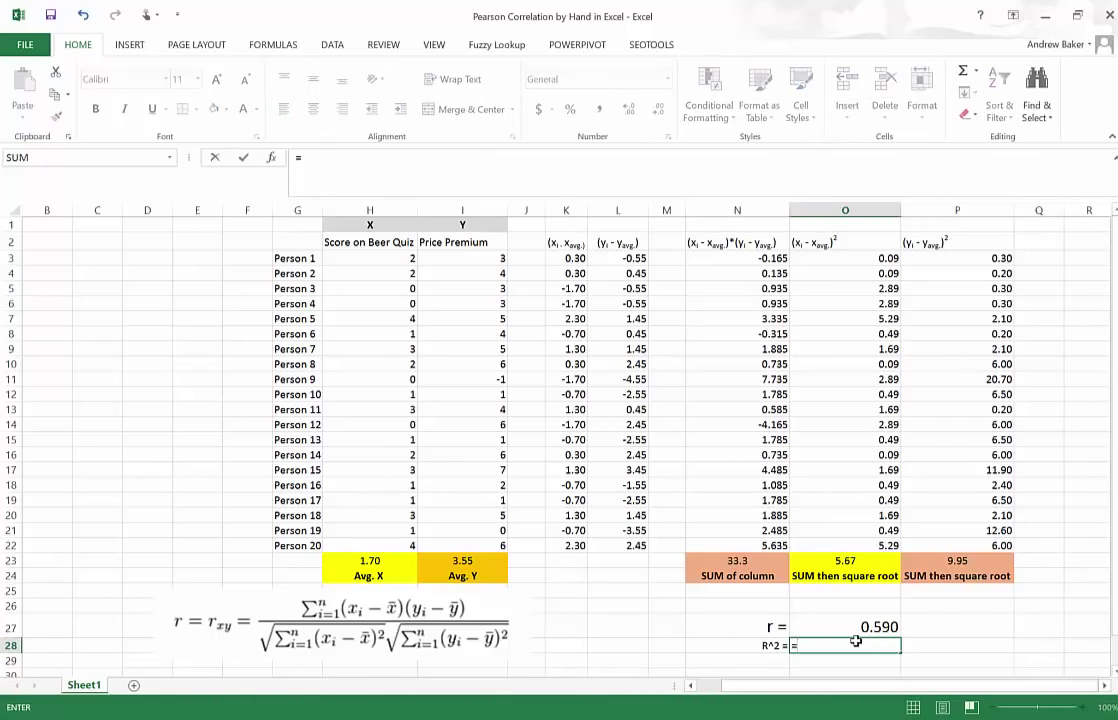
key(Up)
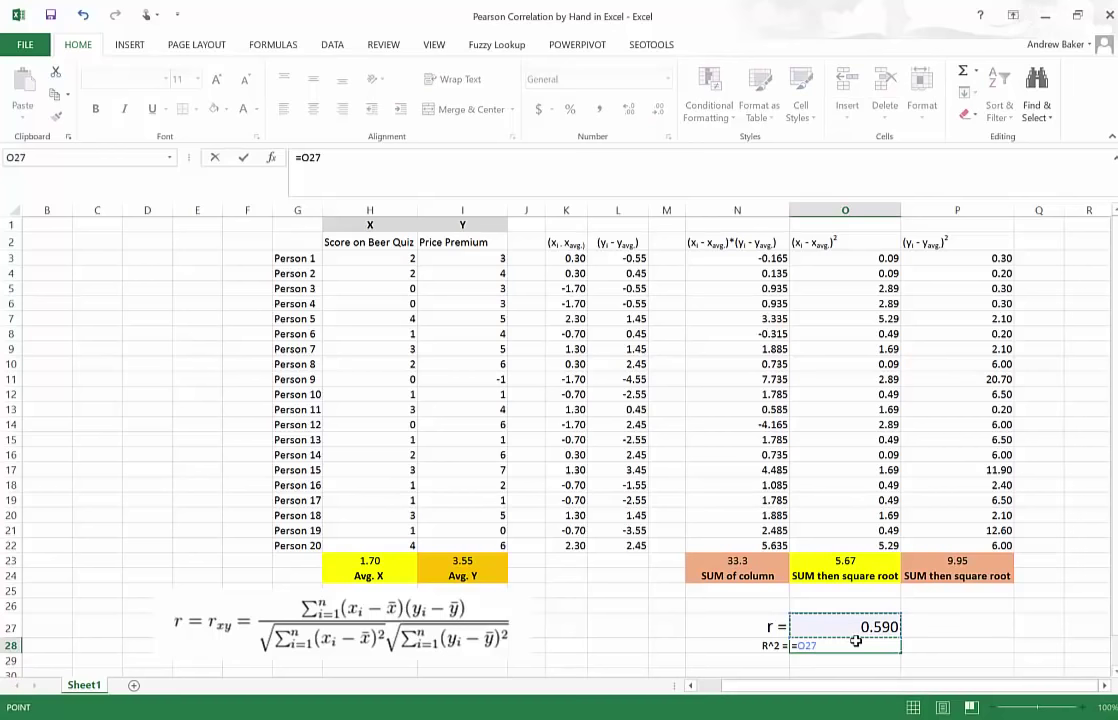
text(^2)
key(Return)
- Format the R^2 result as 0.348 with three decimals at font size 16
click(856, 641)
click(628, 108)
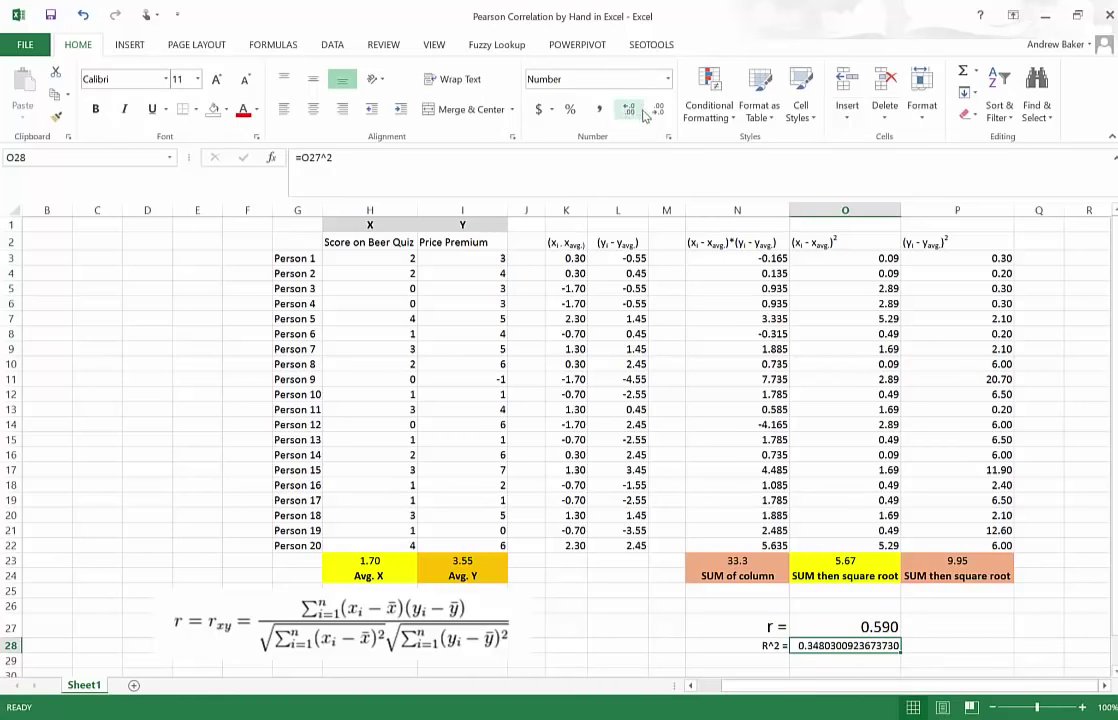
click(655, 110)
click(655, 110)
click(655, 110)
click(655, 110)
click(217, 80)
click(217, 80)
click(217, 80)
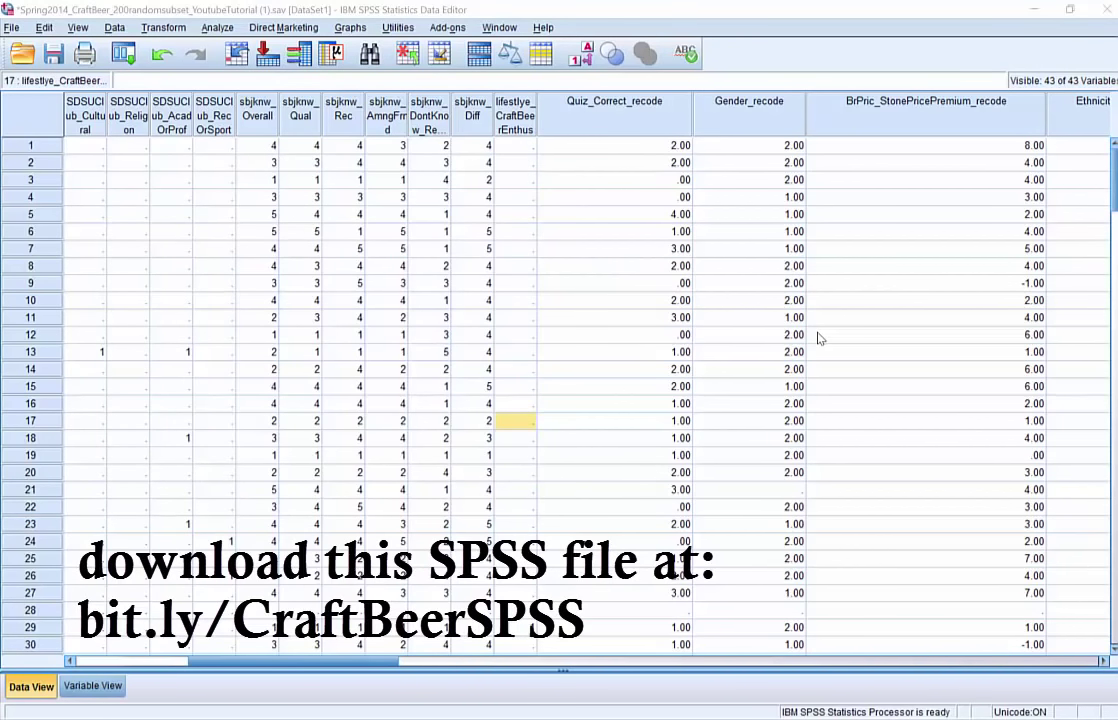
- Open Analyze > Correlate > Bivariate, then reposition and enlarge the Bivariate Correlations dialog
click(217, 28)
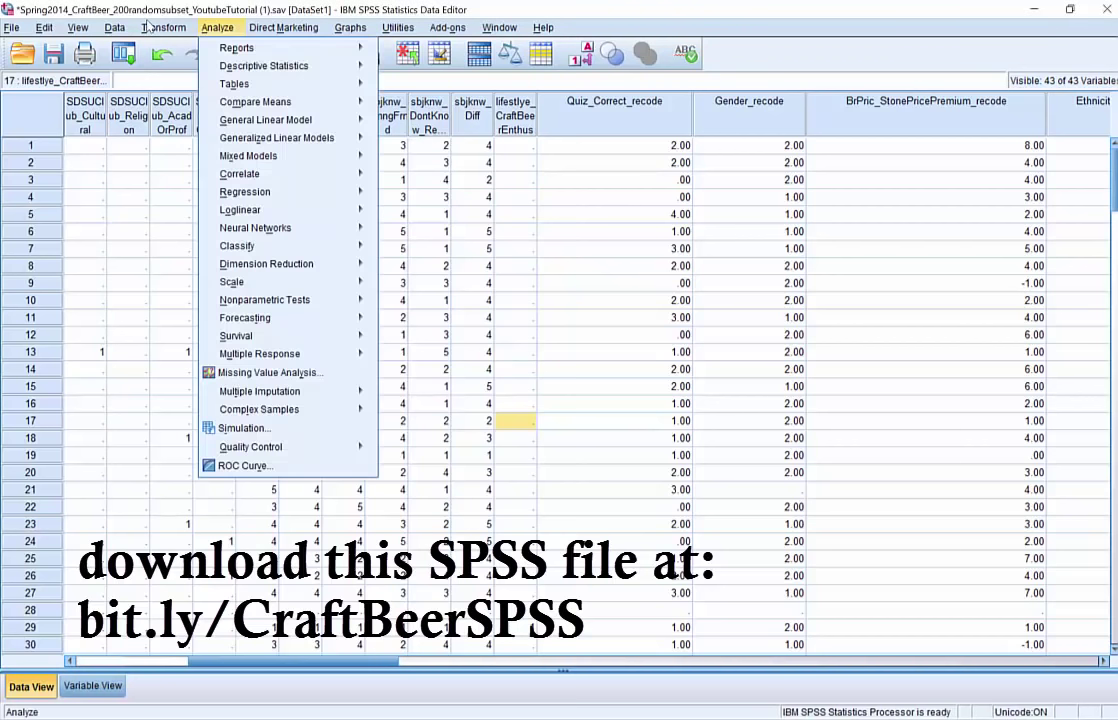
mouse_move(274, 181)
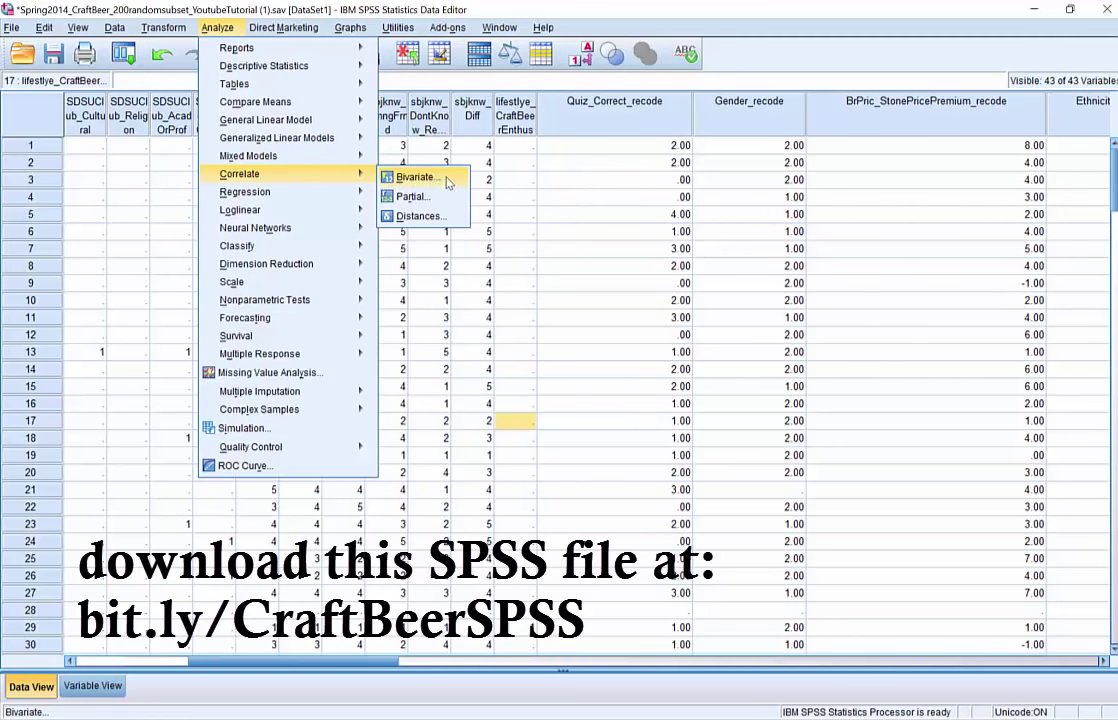
key(Return)
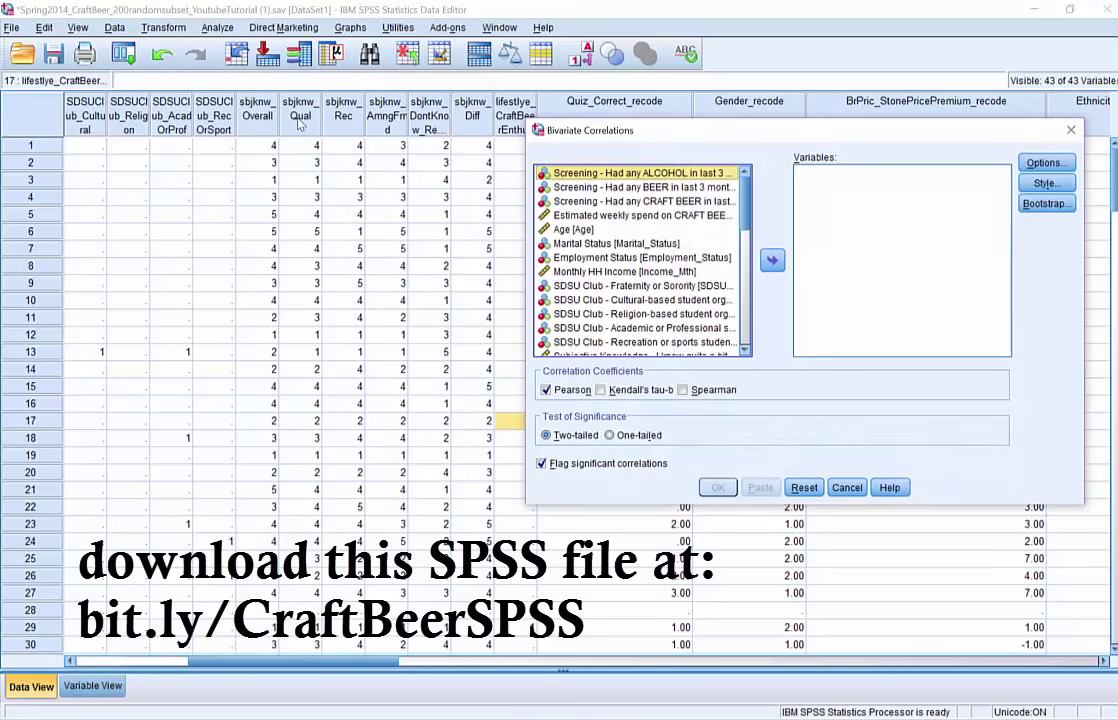
drag(593, 136, 328, 102)
drag(813, 473, 980, 606)
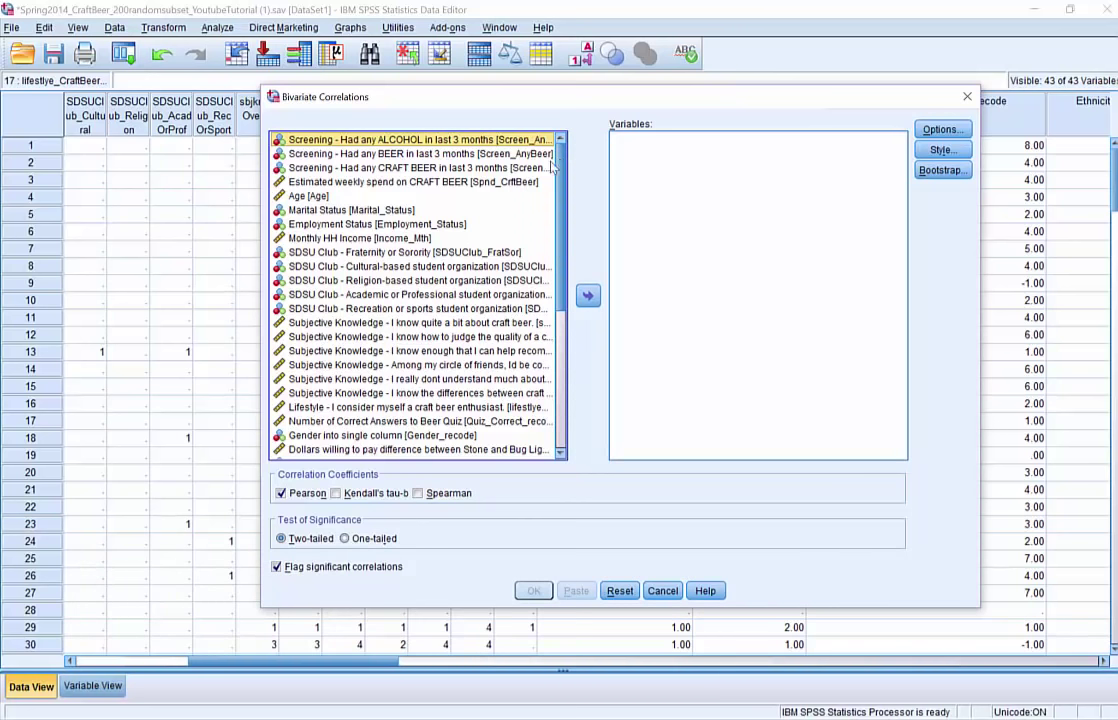
- Switch the variable list to display variable names instead of labels
click(300, 210)
right_click(288, 216)
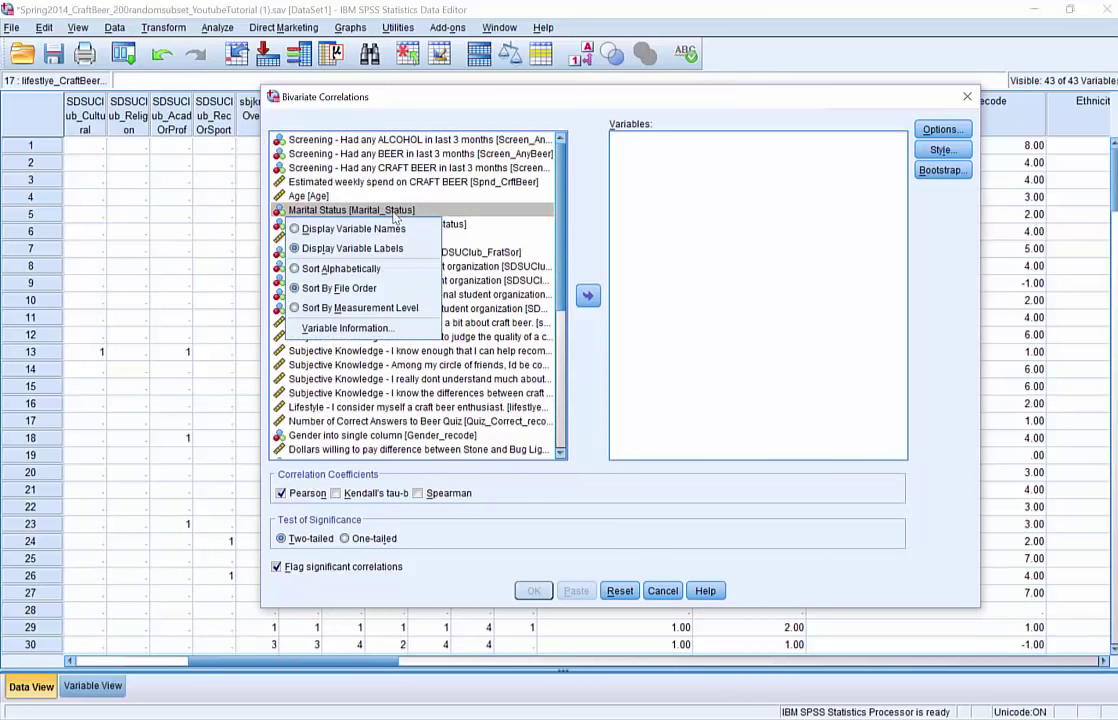
click(389, 230)
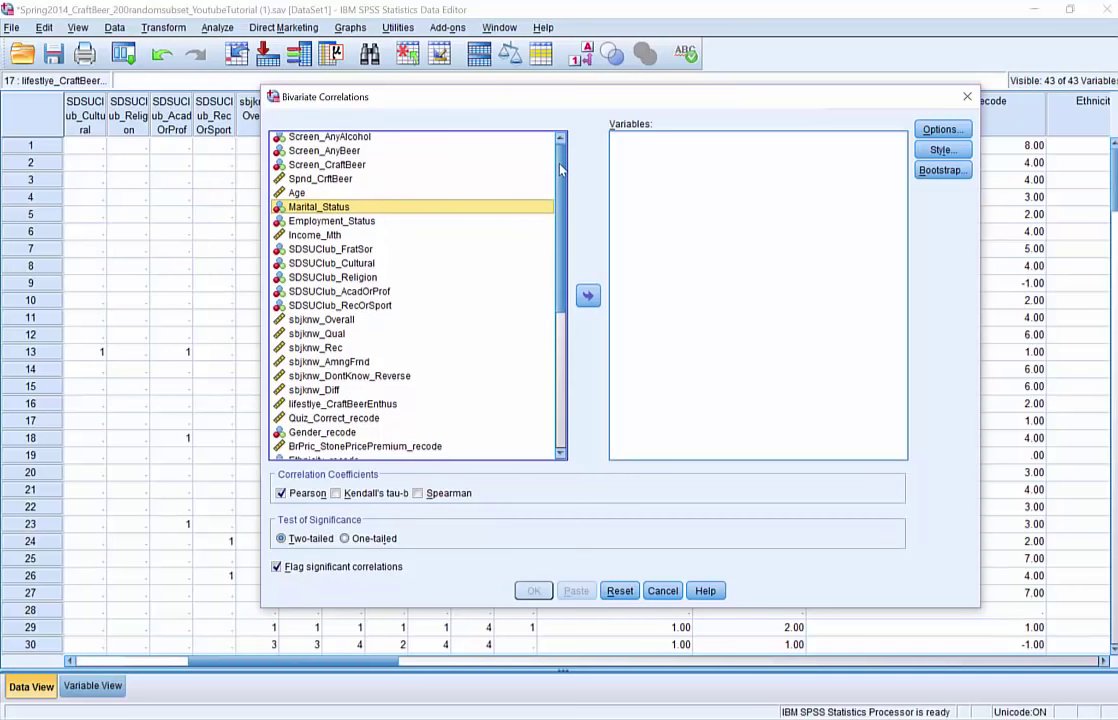
- Move lifestyle_CraftBeerEnthus, Quiz_Correct_recode and BrPric_StonePricePremium_recode into the Variables box
scroll(560, 170, down, 2)
click(400, 337)
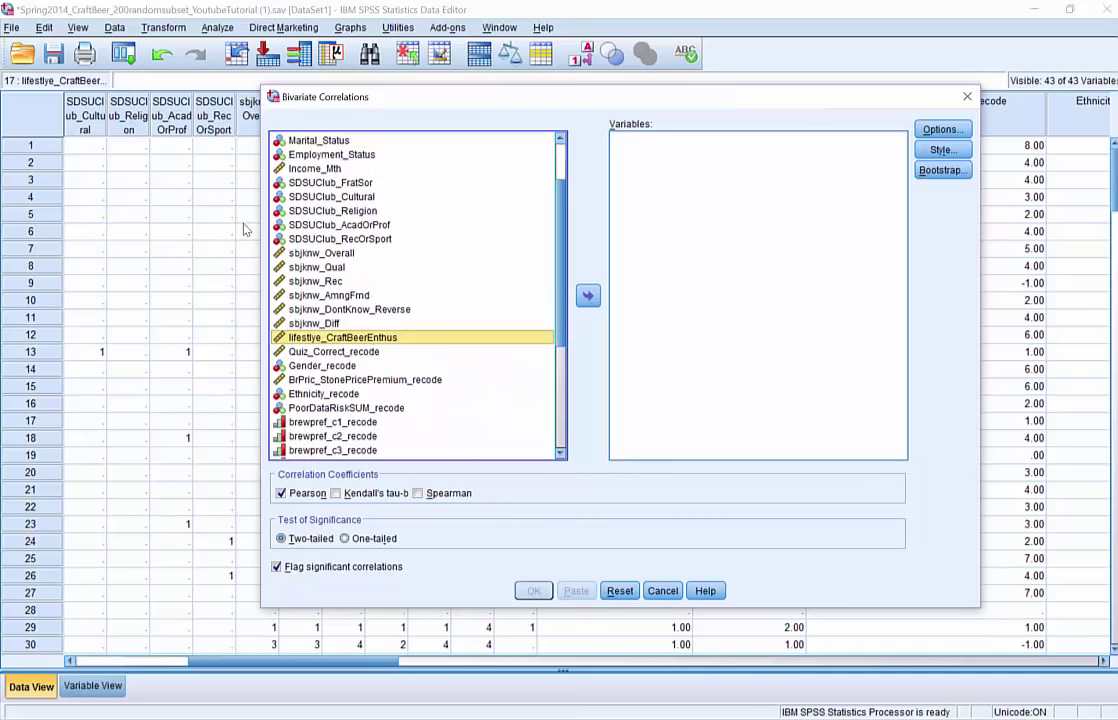
click(588, 295)
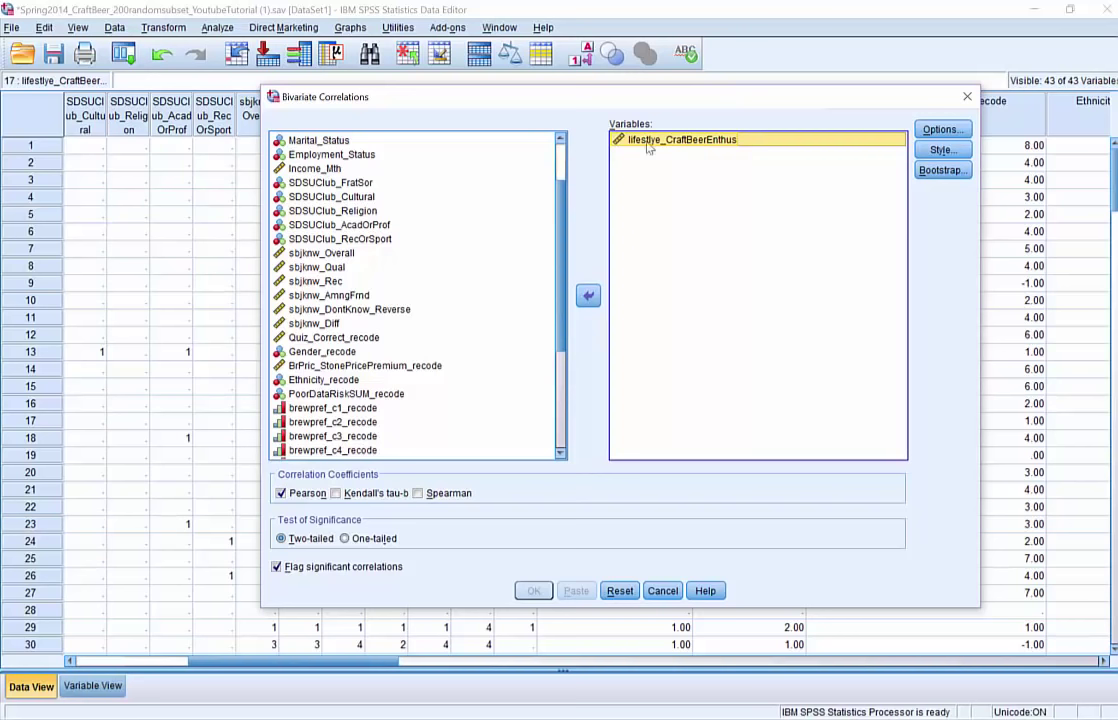
click(300, 337)
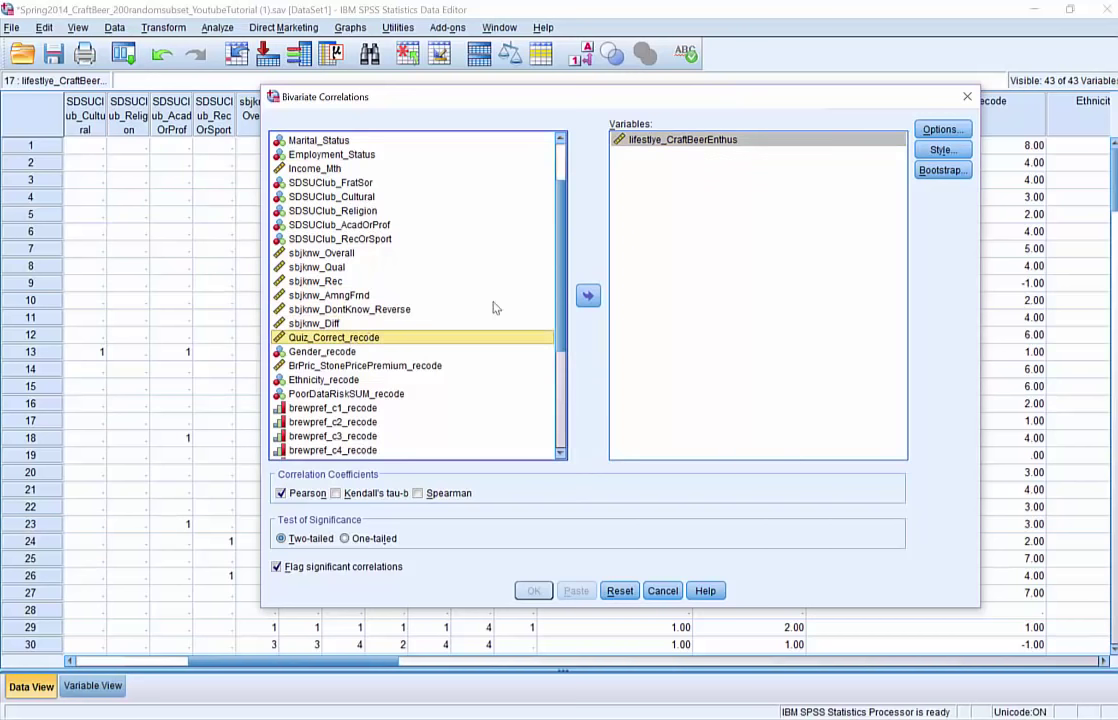
click(588, 295)
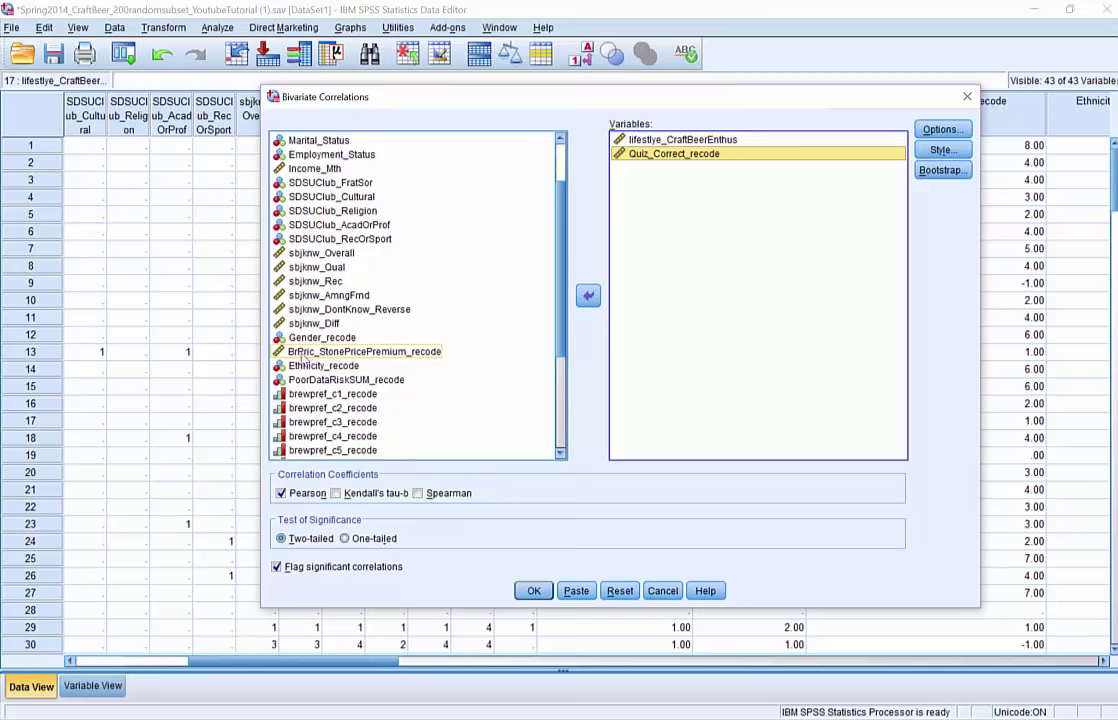
click(312, 353)
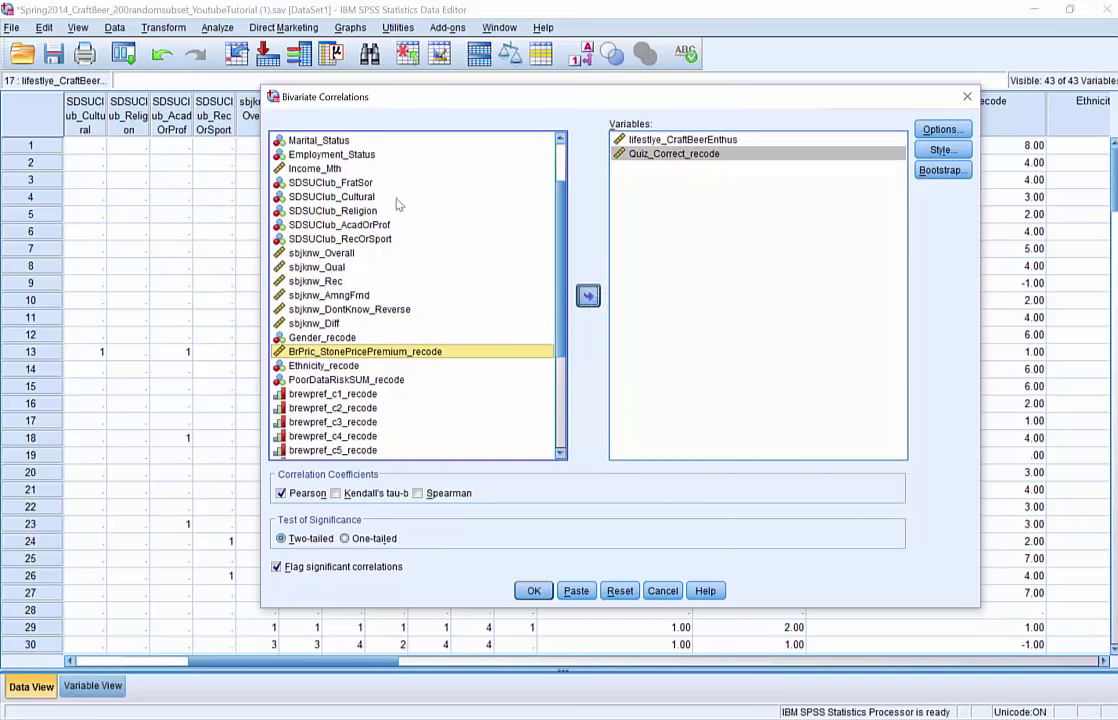
click(588, 295)
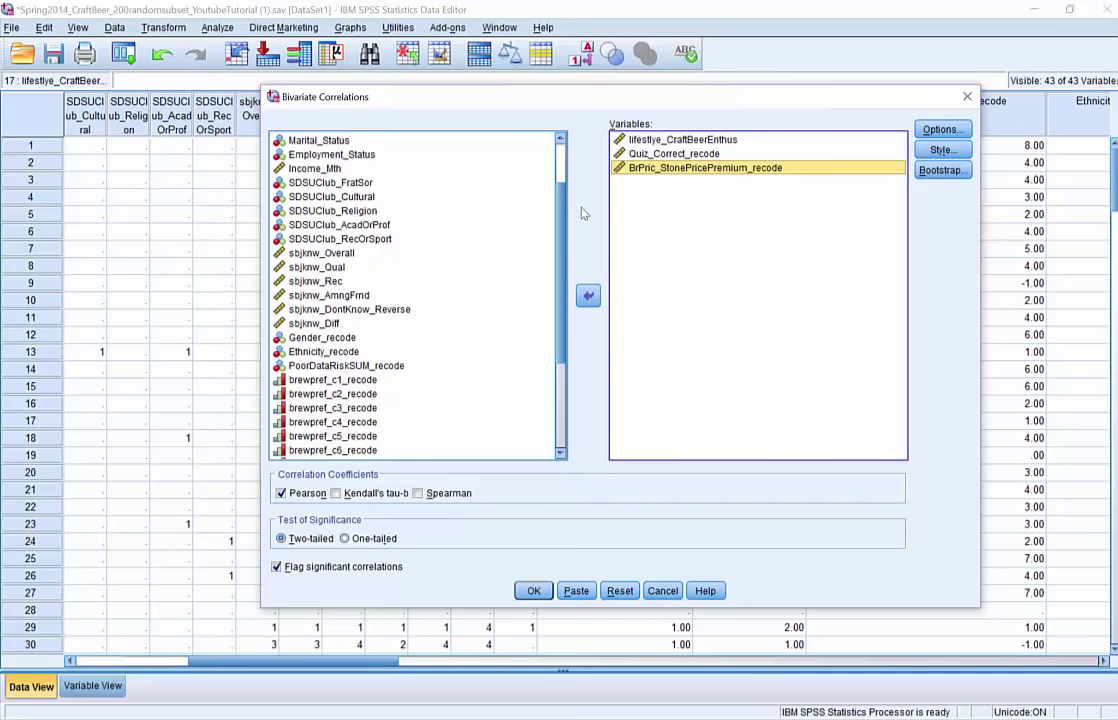
scroll(558, 213, down, 1)
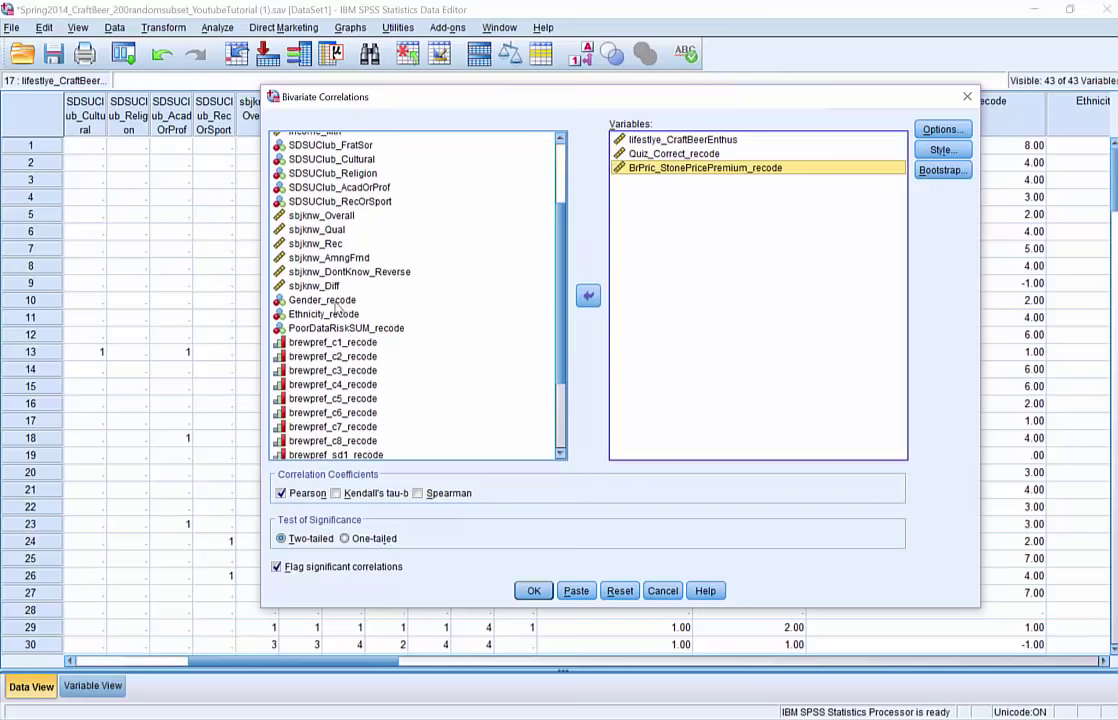
key(space)
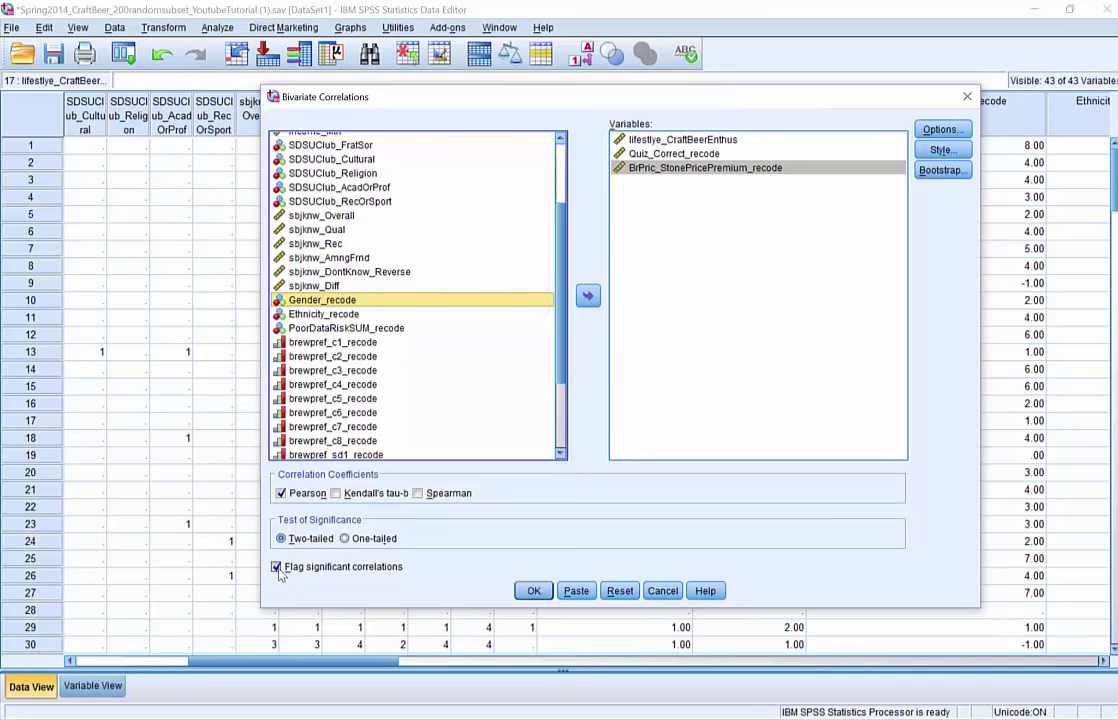
- Tick Means and standard deviations in the correlation Options and return to Bivariate Correlations
click(938, 130)
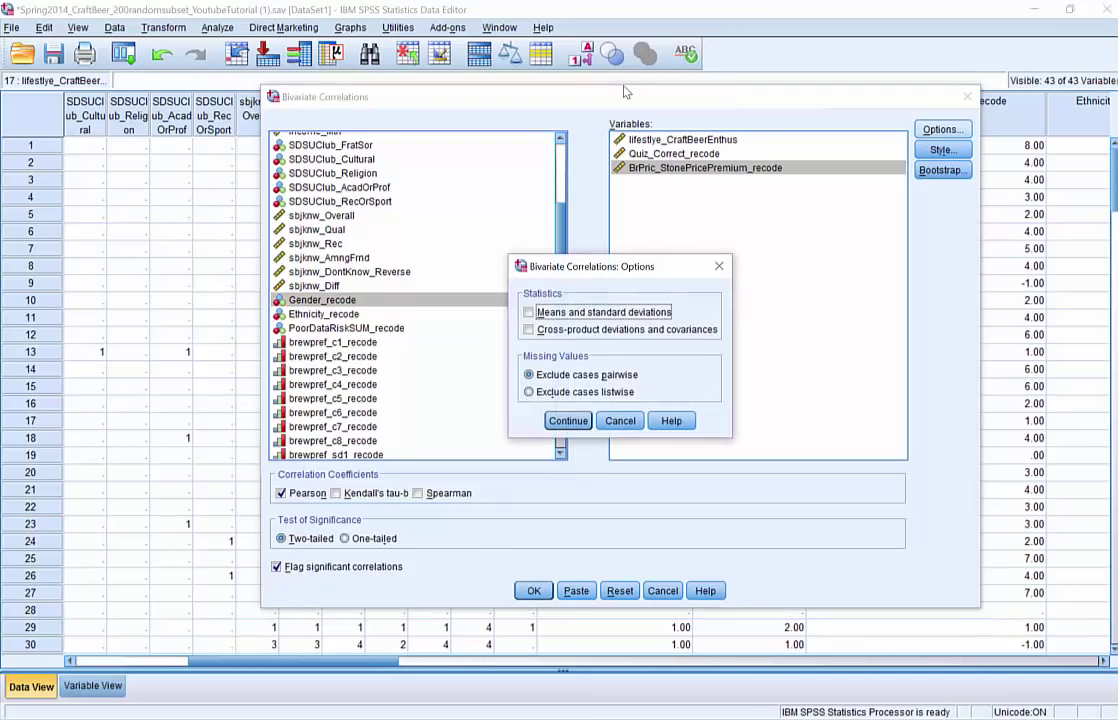
click(528, 312)
click(568, 420)
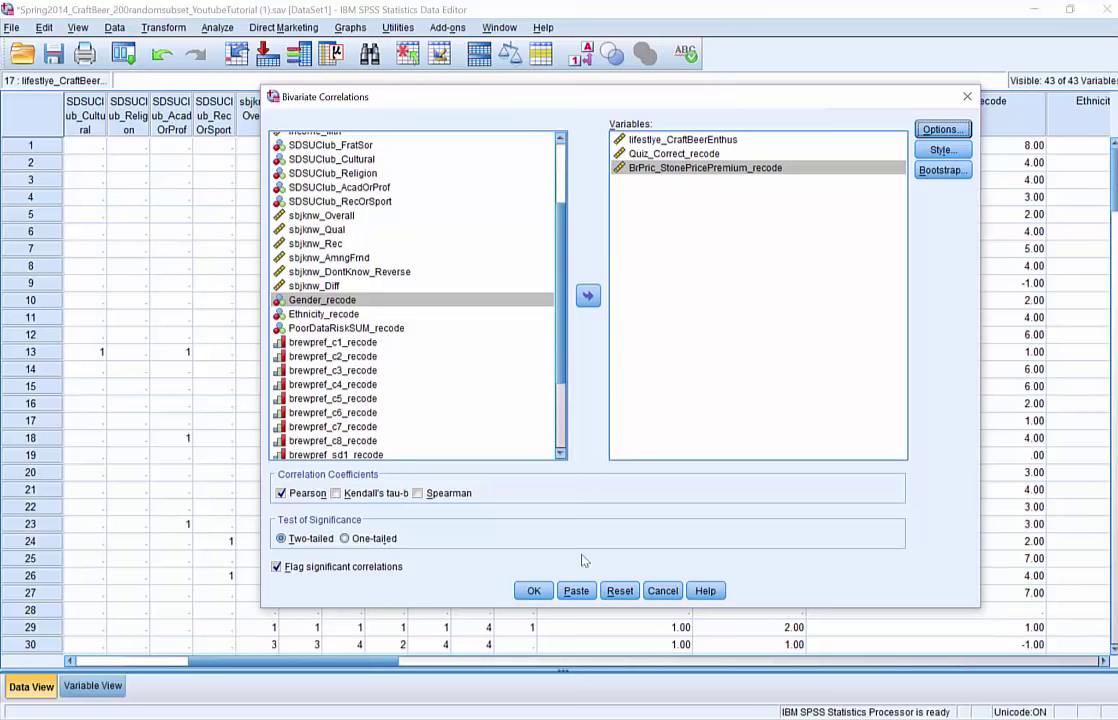
- Run the correlation, select the CORRELATIONS syntax in the log, then select the Descriptive Statistics table
click(533, 591)
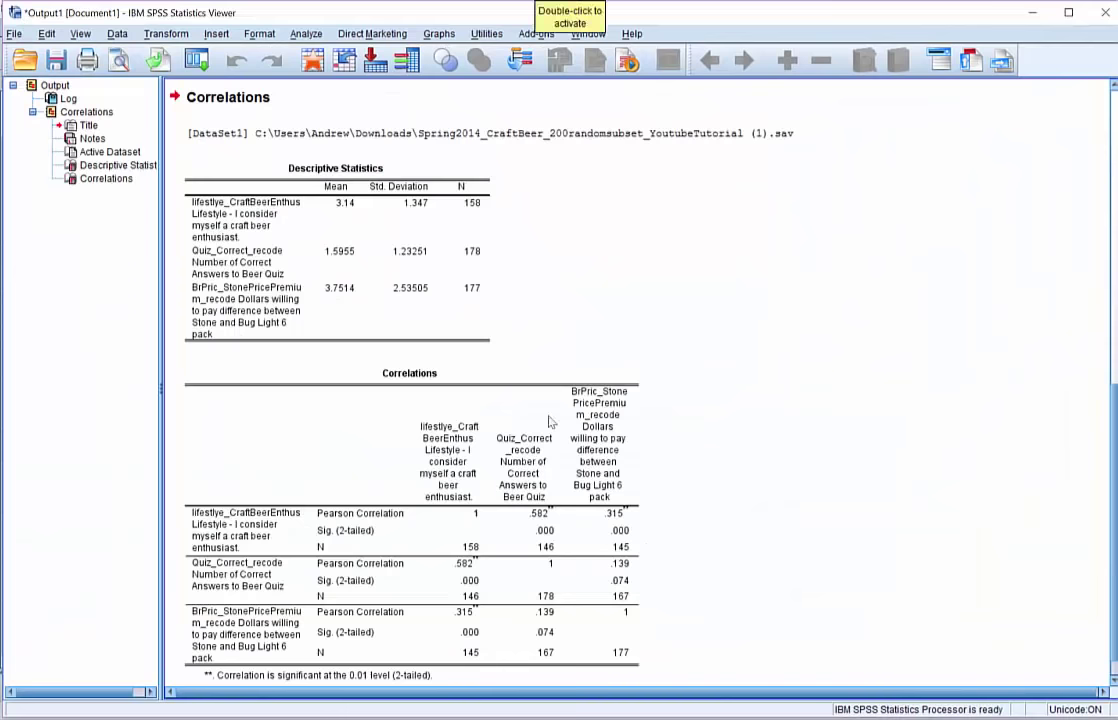
scroll(555, 408, up, 5)
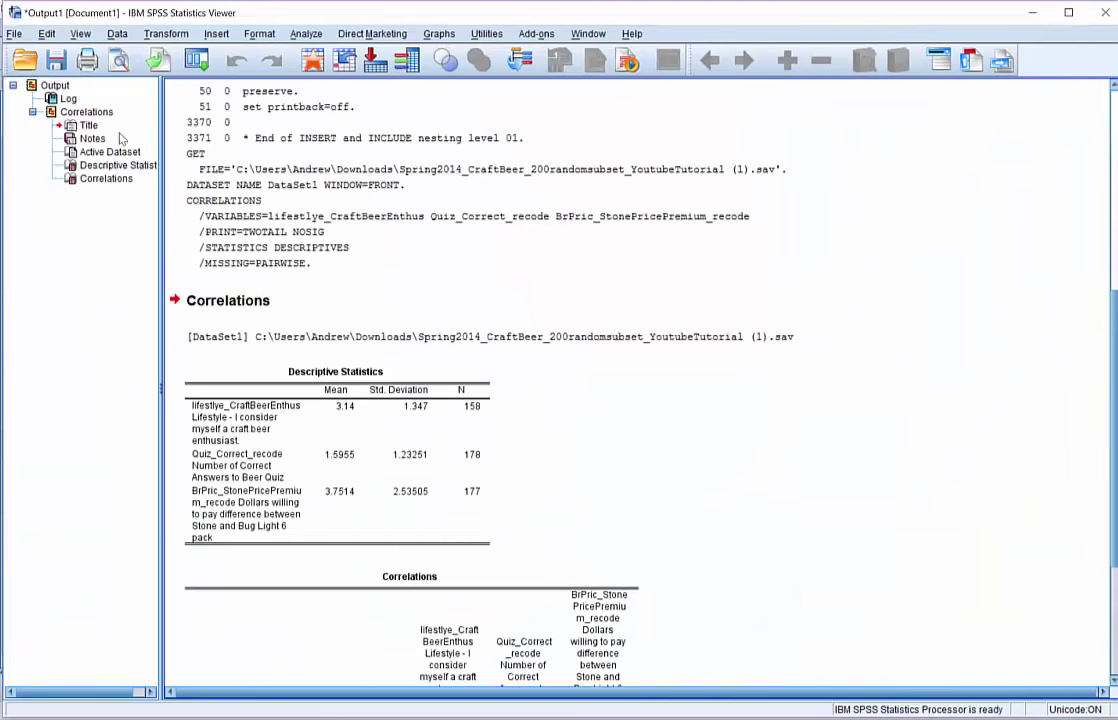
double_click(227, 222)
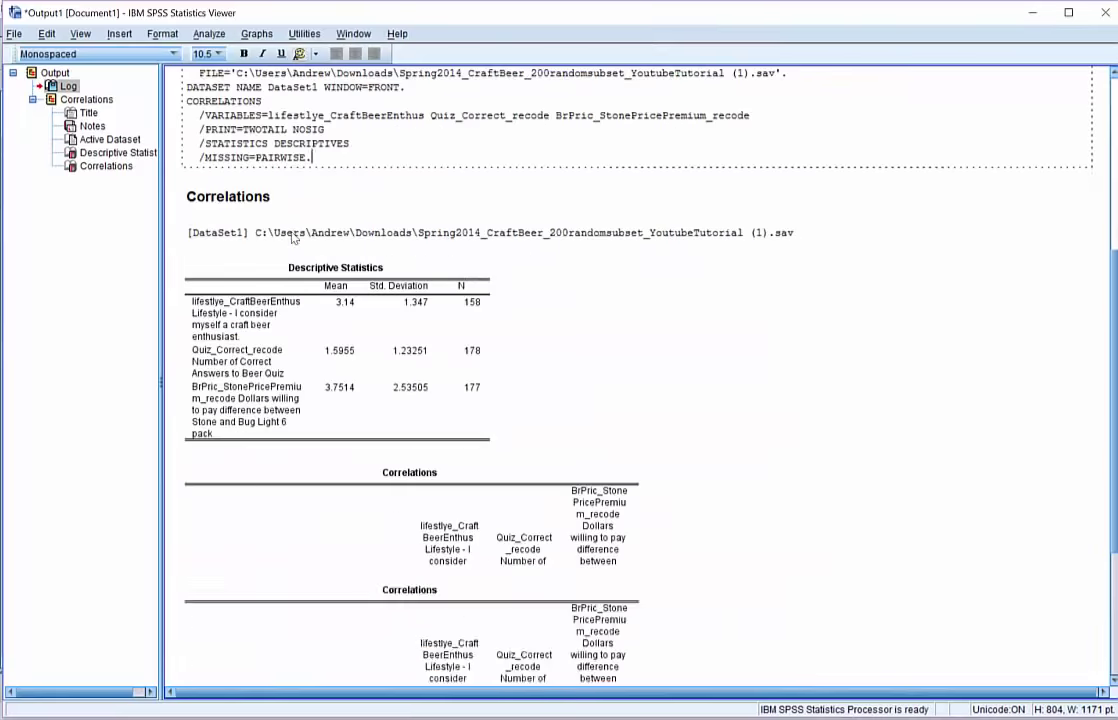
drag(186, 101, 312, 158)
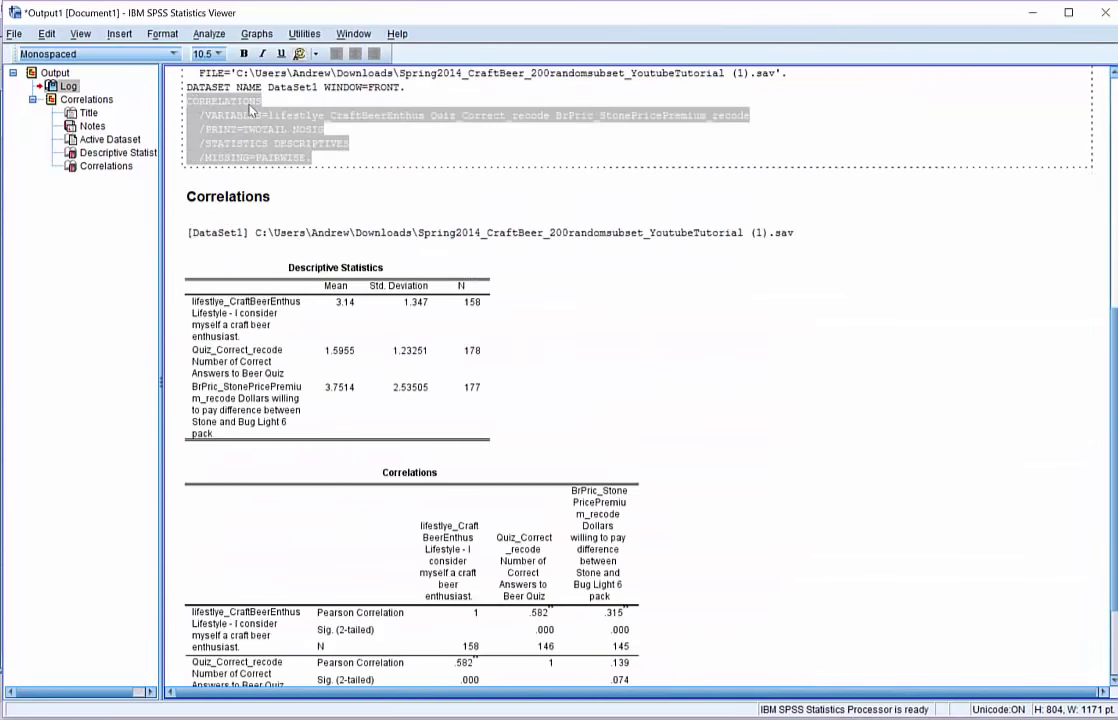
click(300, 268)
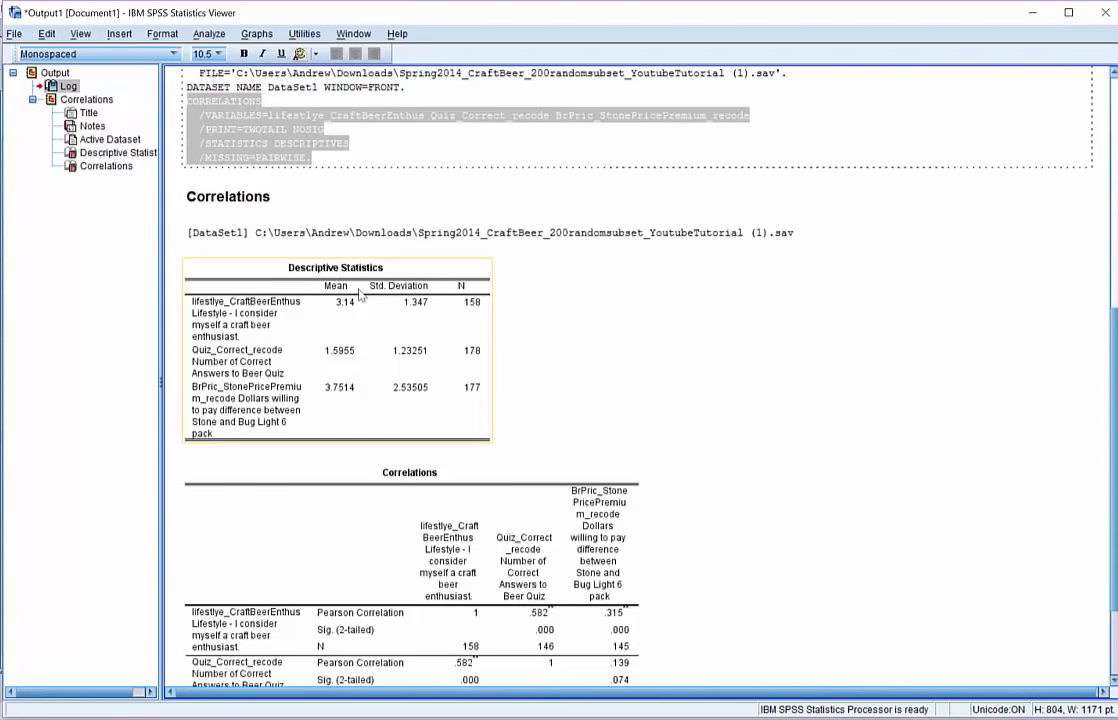
click(355, 215)
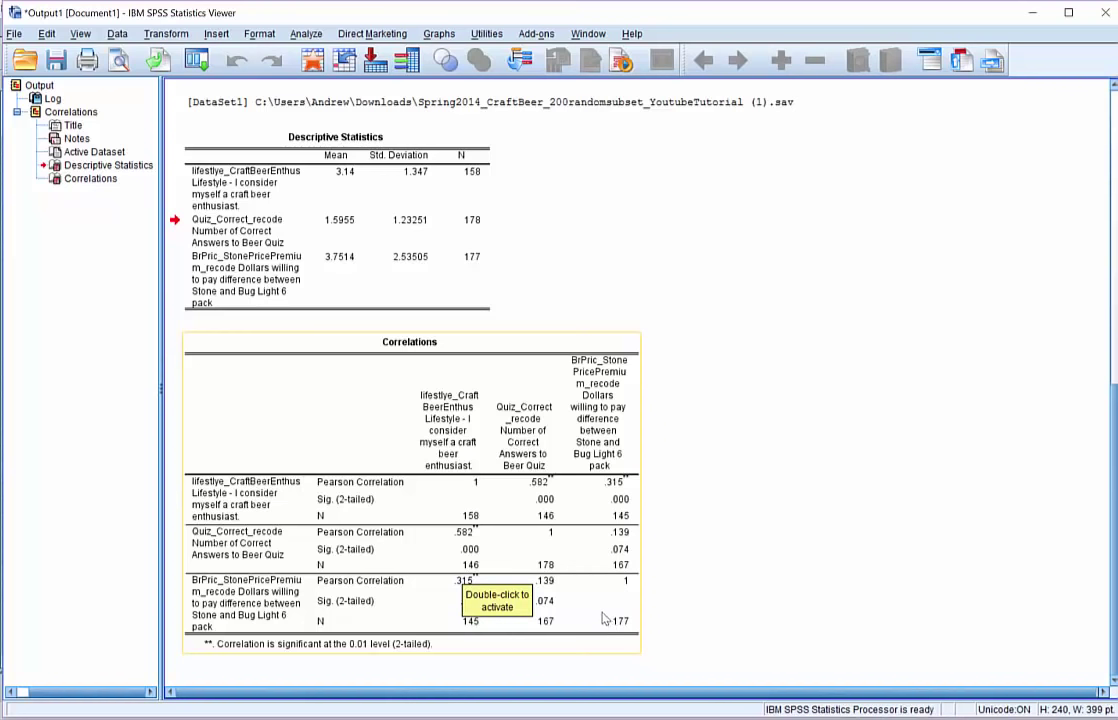
click(698, 529)
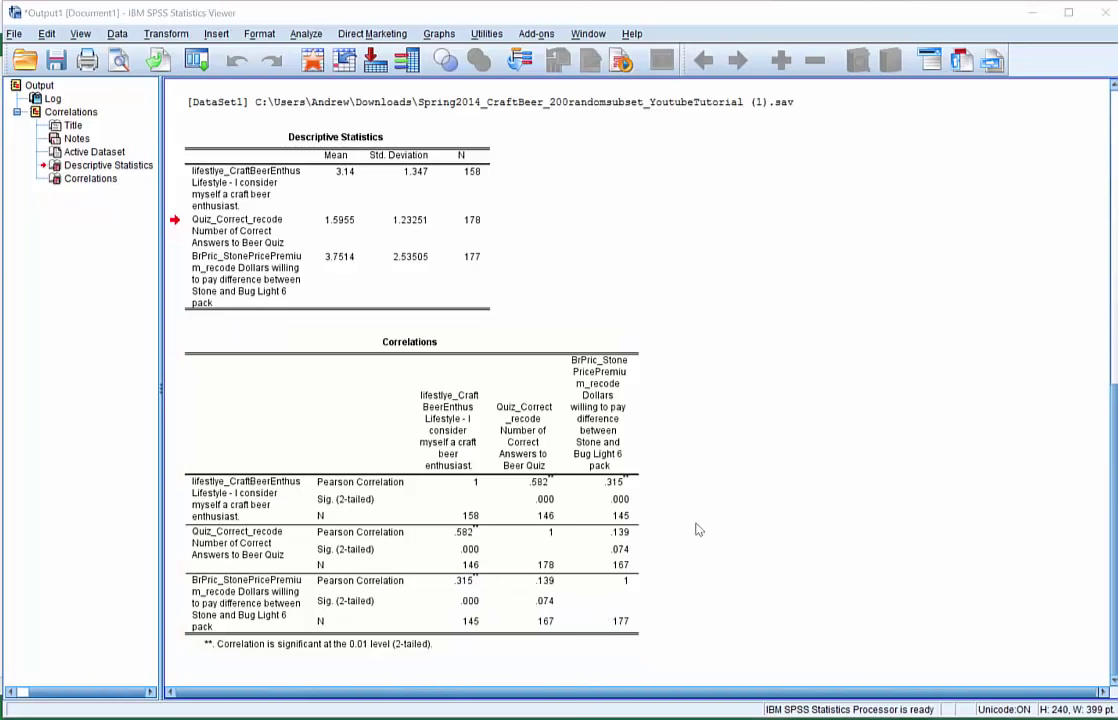
click(580, 420)
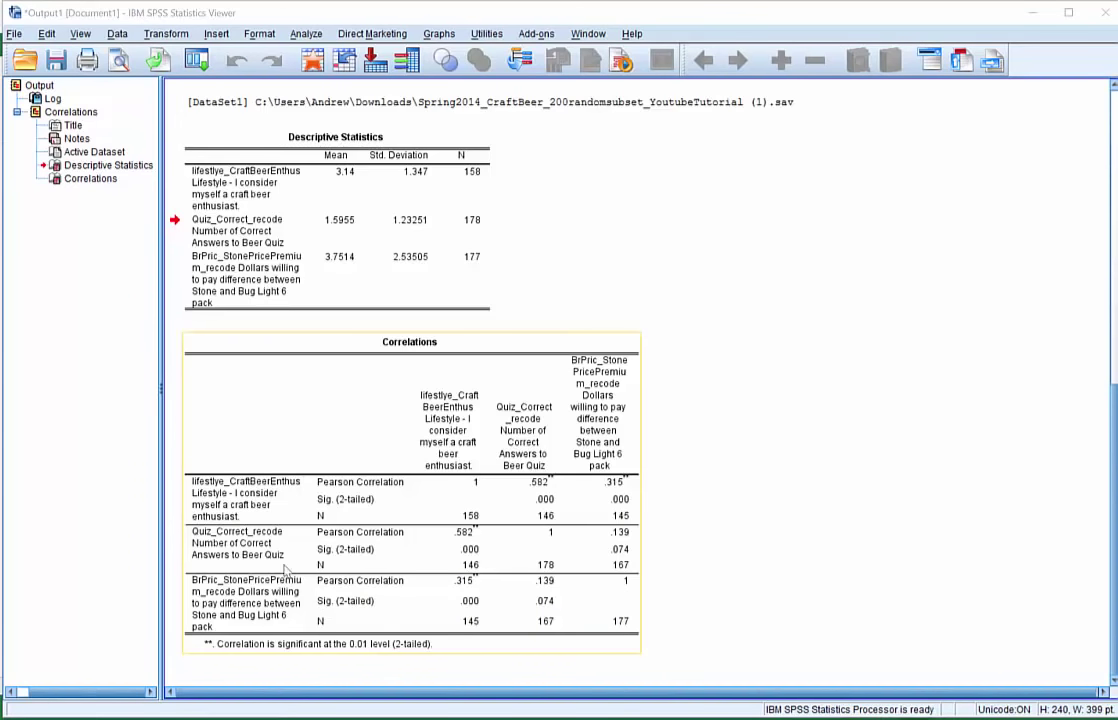
click(442, 302)
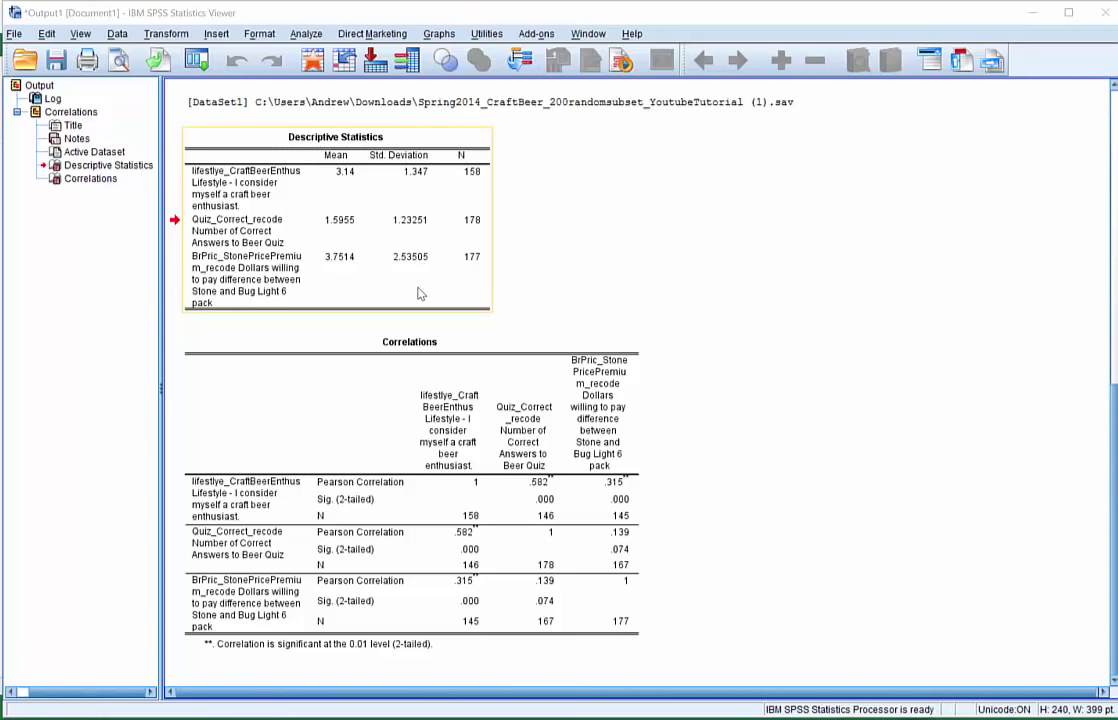
click(320, 350)
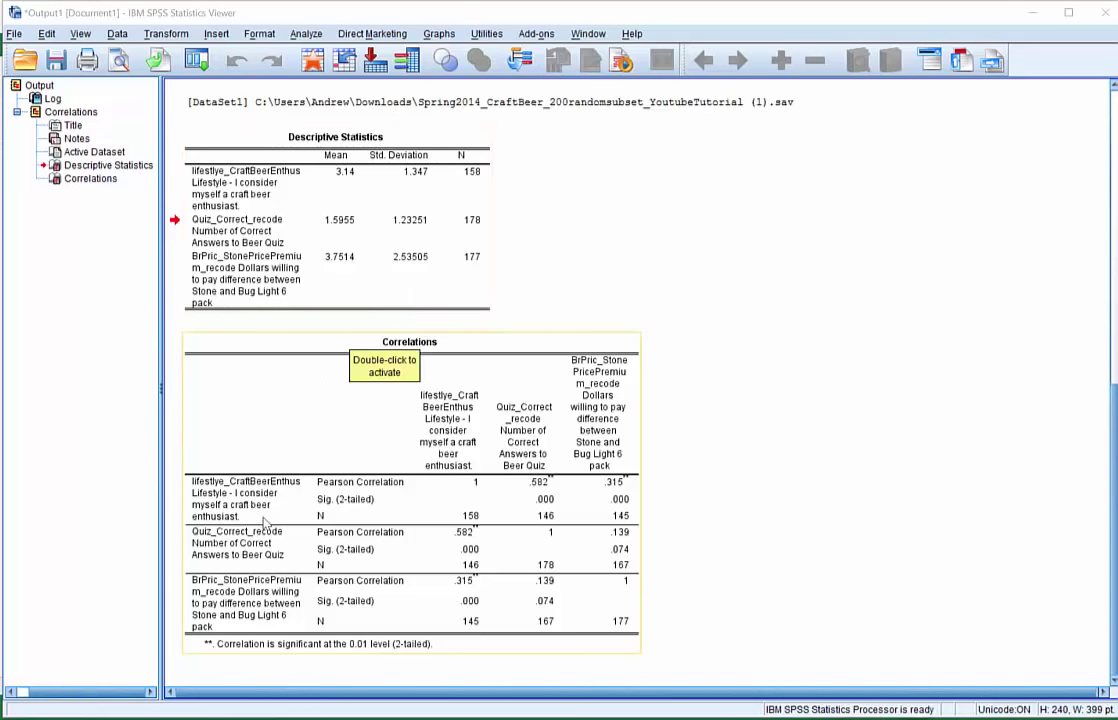
click(662, 483)
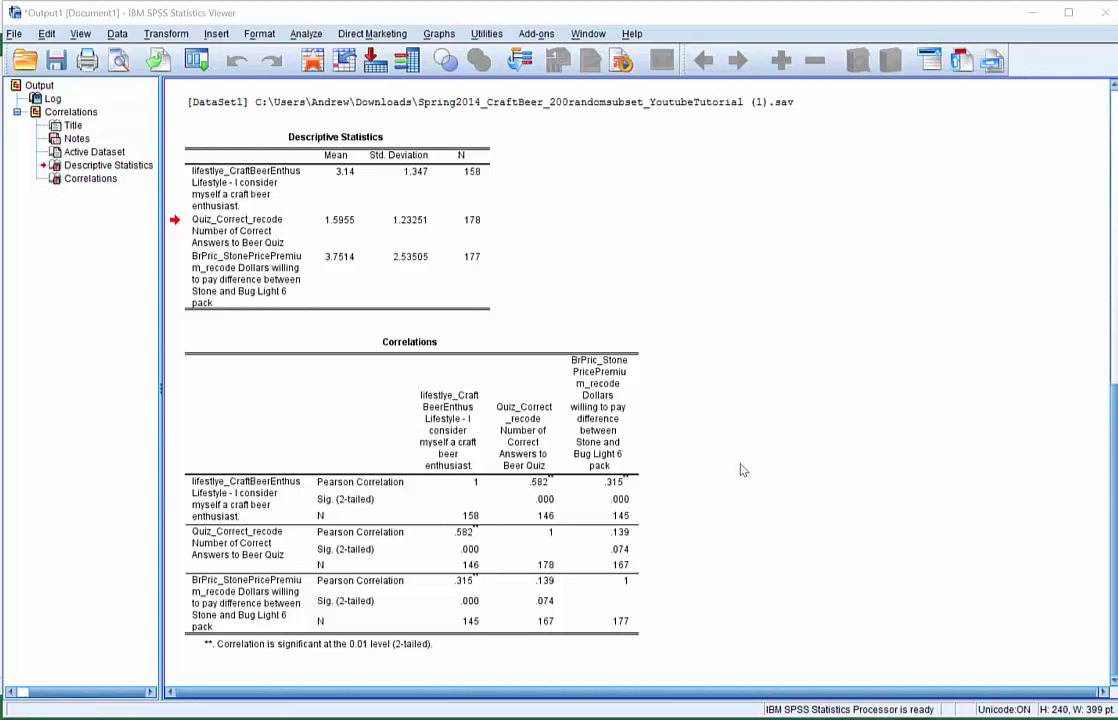
click(350, 412)
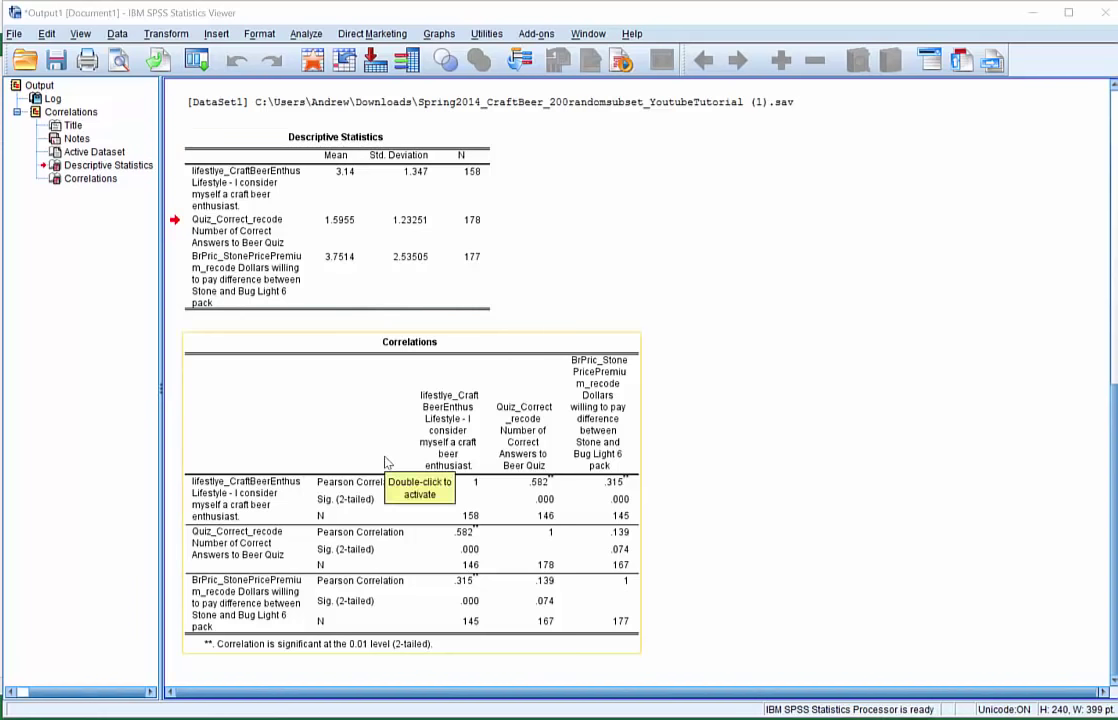
click(703, 441)
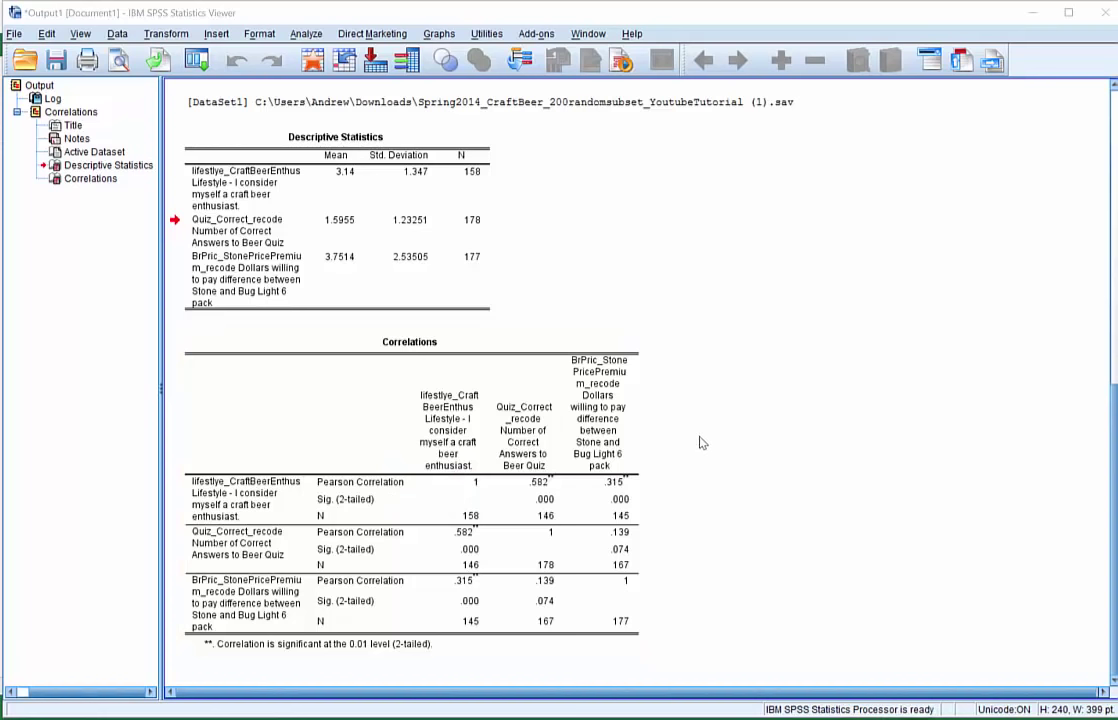
- In the Correlations table's Pivoting Trays, drag Statistics from ROW into LAYER
click(430, 365)
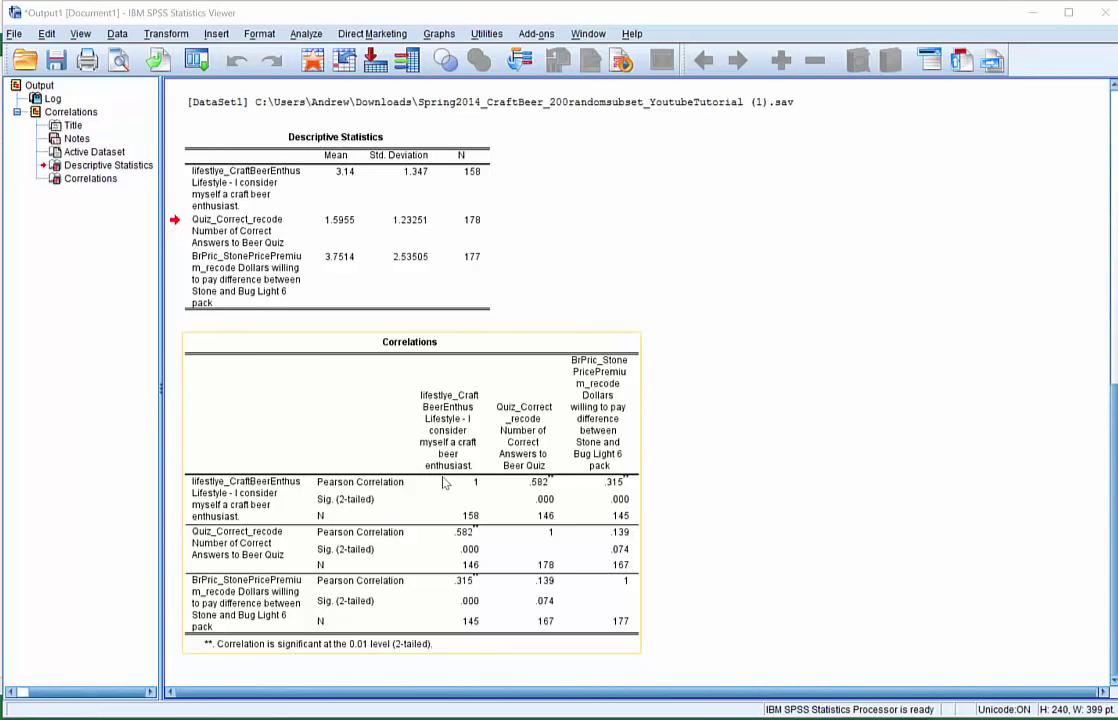
click(332, 414)
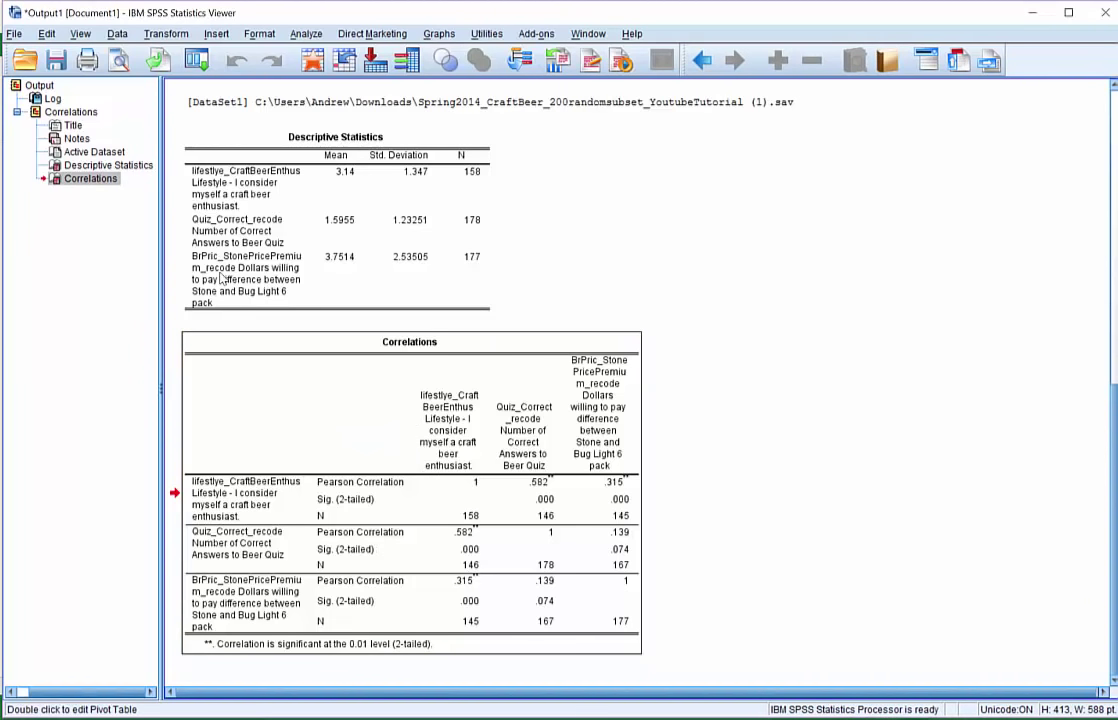
double_click(332, 412)
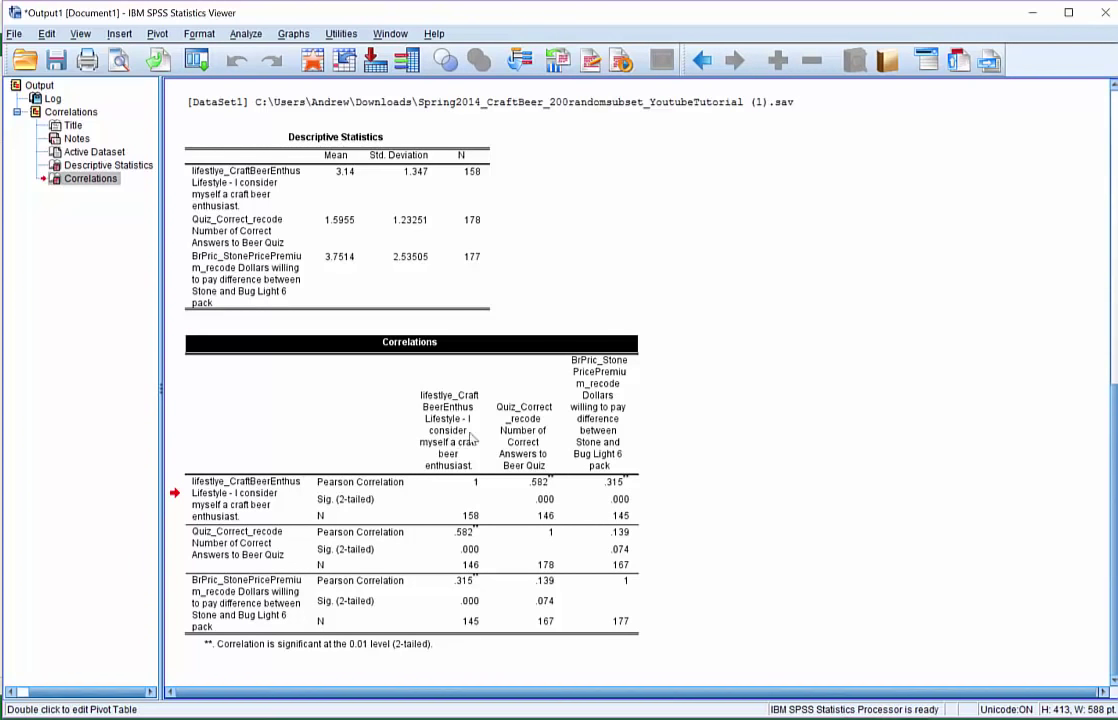
click(157, 36)
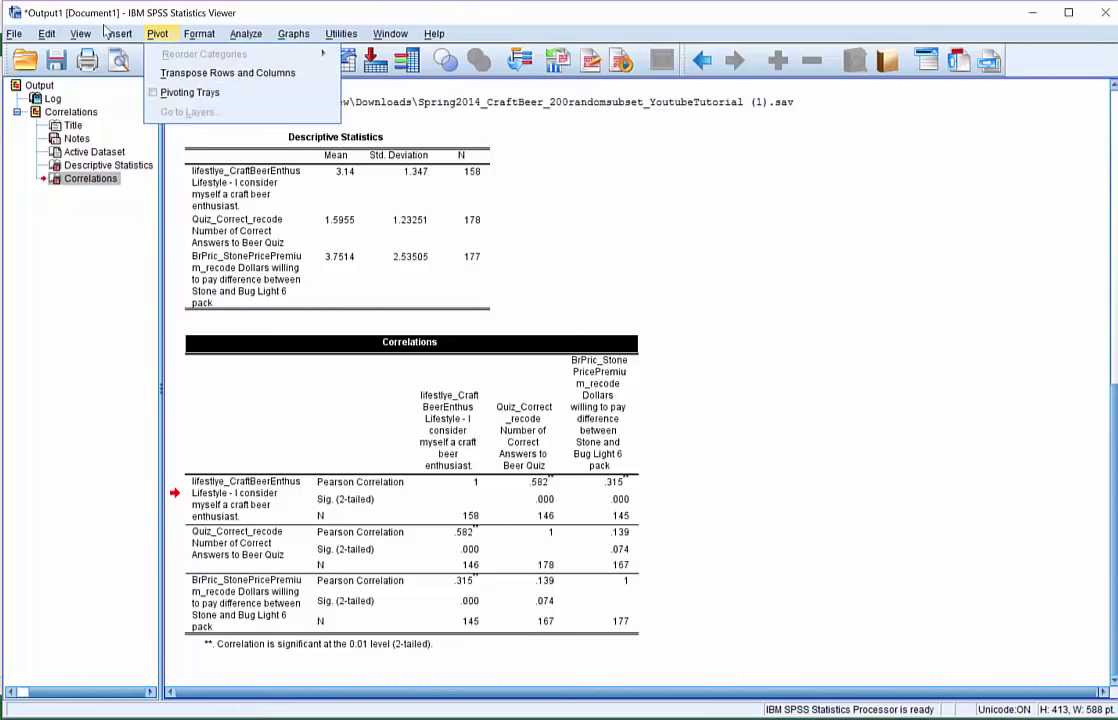
click(190, 92)
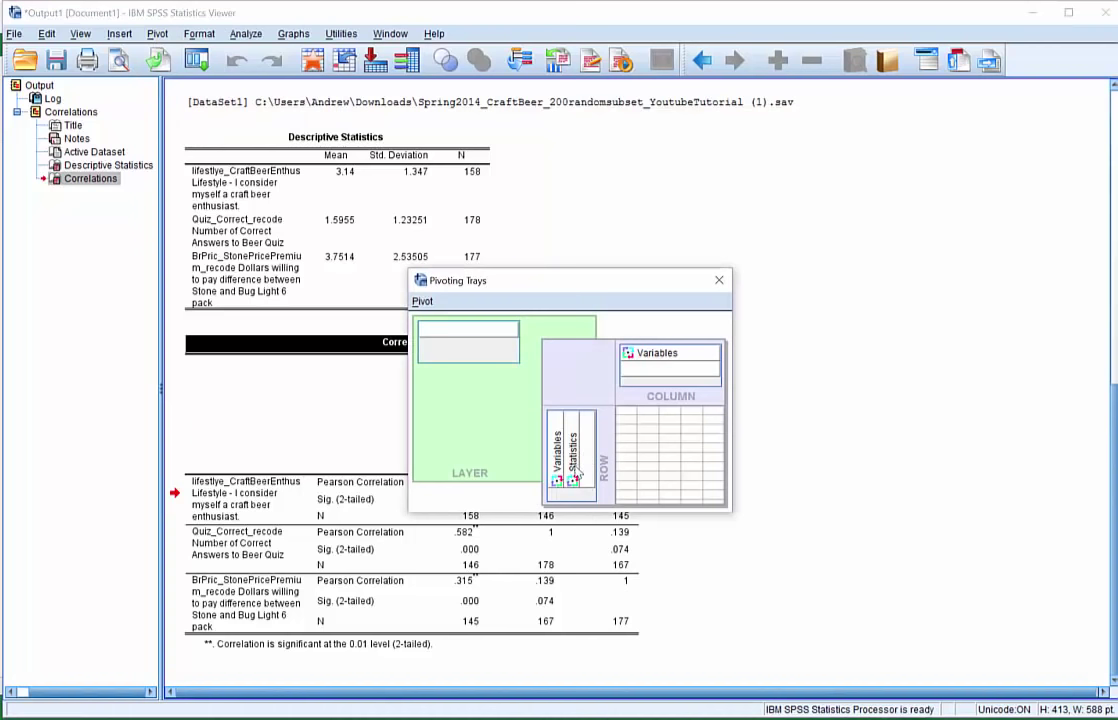
drag(577, 476, 457, 334)
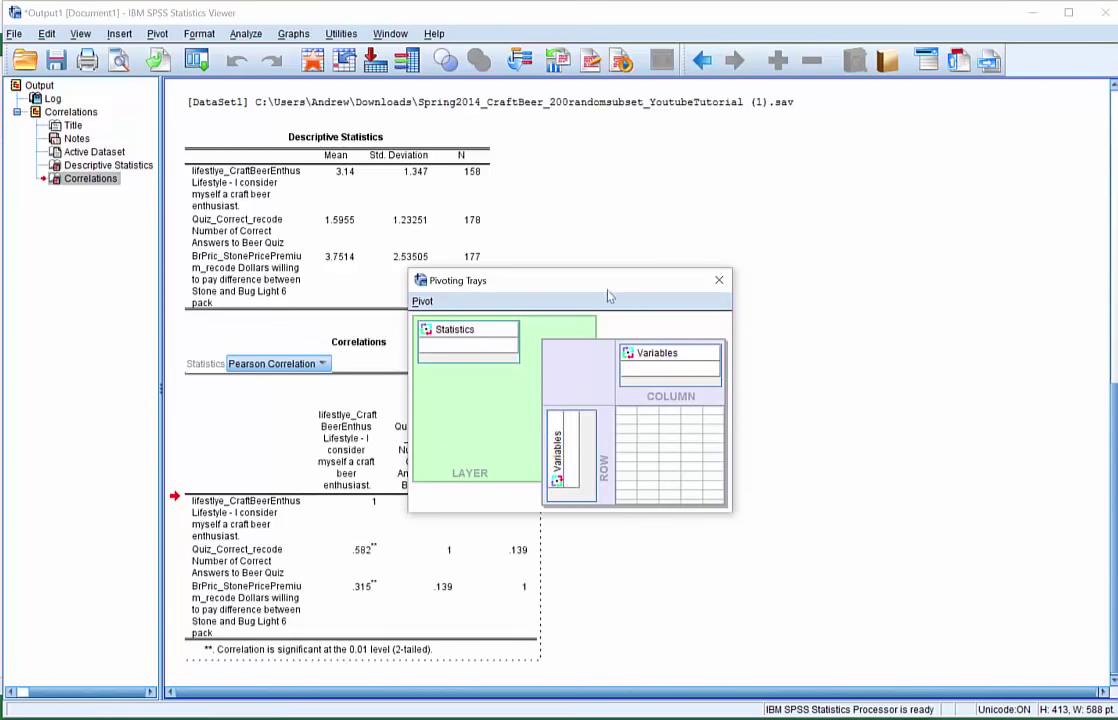
- Close the trays and check the Sig. (2-tailed) and N layers, ending on Pearson Correlation
click(719, 280)
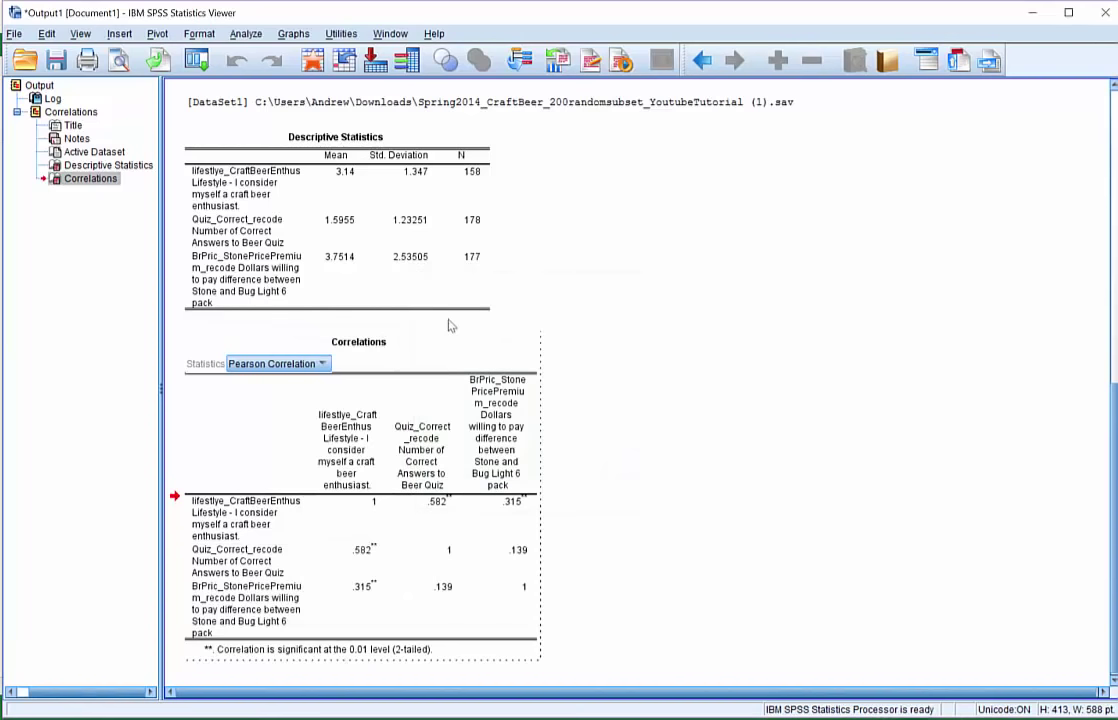
click(311, 366)
click(289, 393)
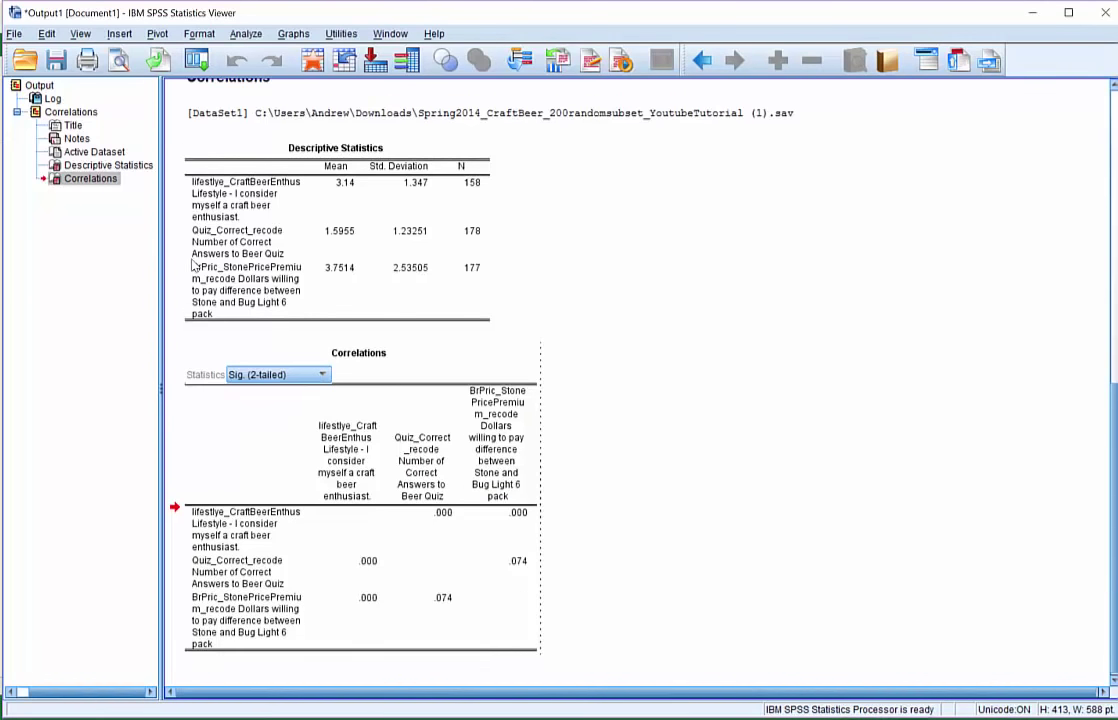
click(291, 376)
click(268, 391)
click(290, 375)
click(277, 420)
click(282, 376)
click(268, 391)
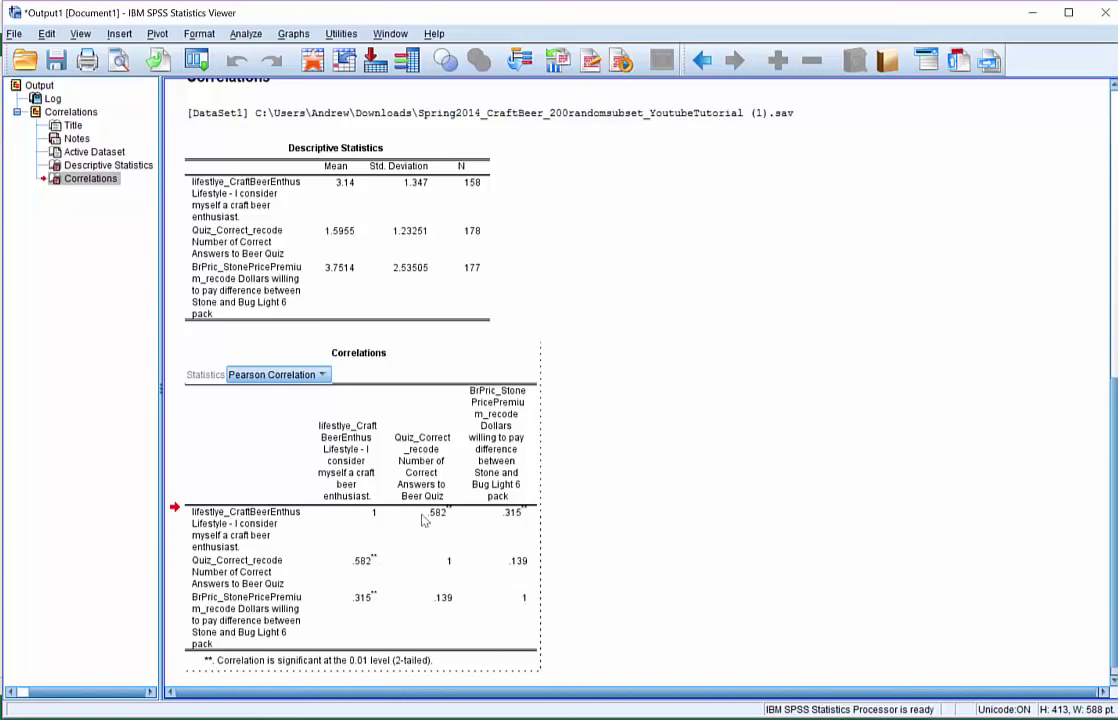
- Delete the upper-triangle coefficients .582, .315 and .139 from the Correlations table
drag(446, 523, 476, 527)
key(Delete)
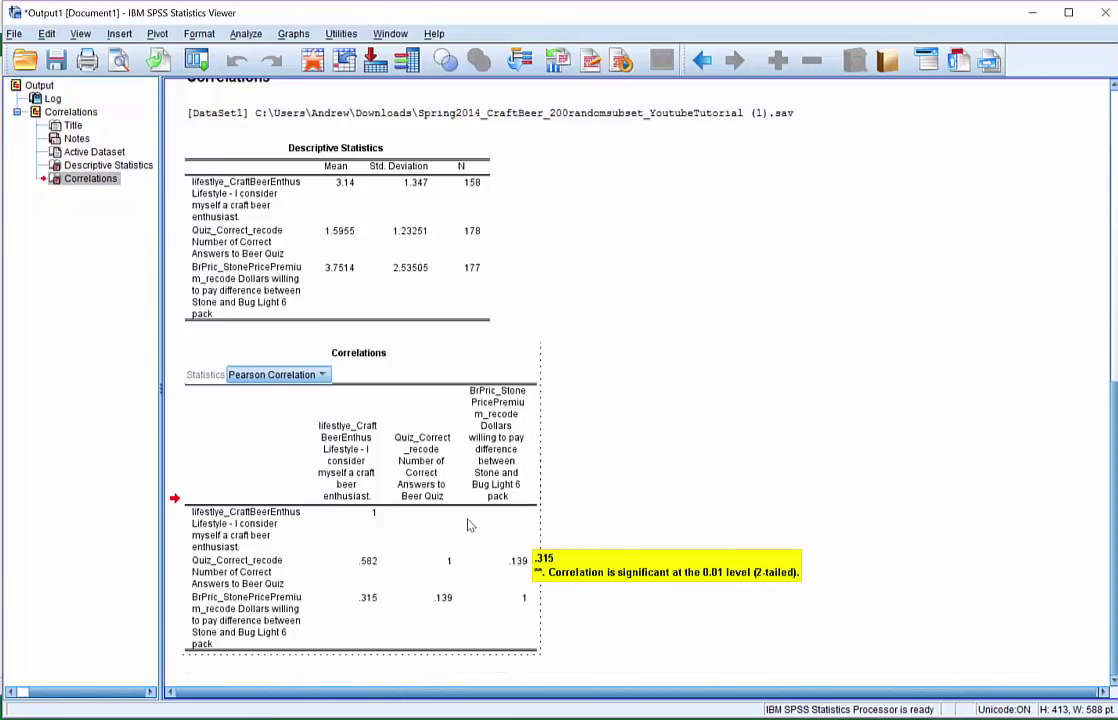
click(512, 567)
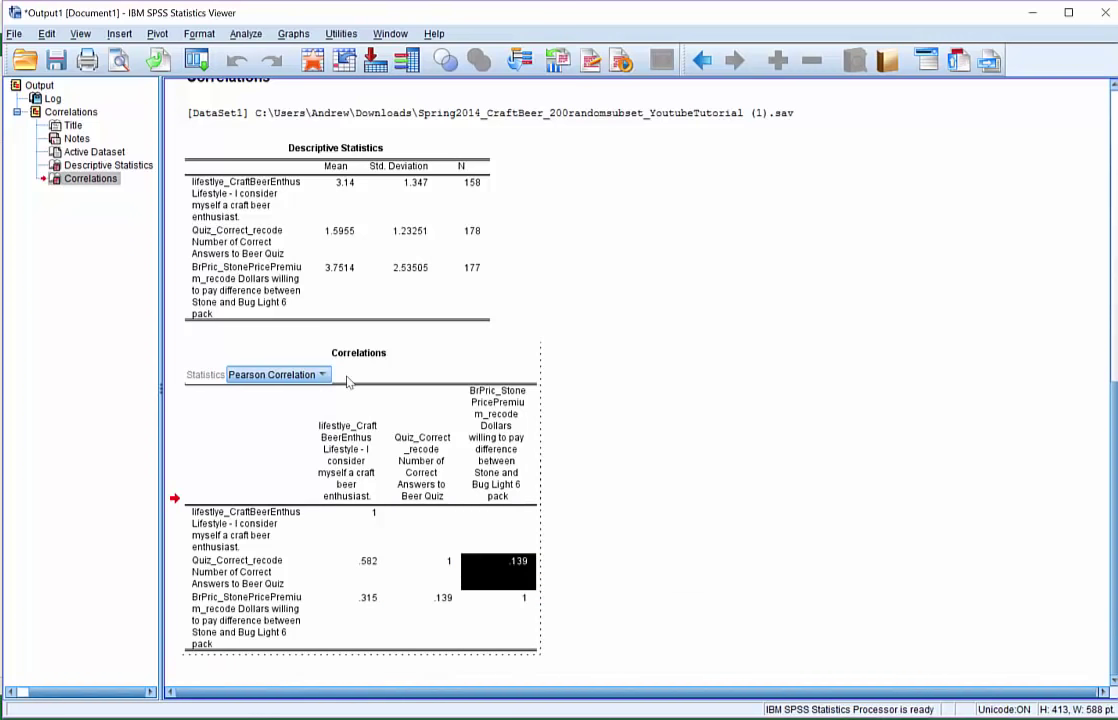
key(Delete)
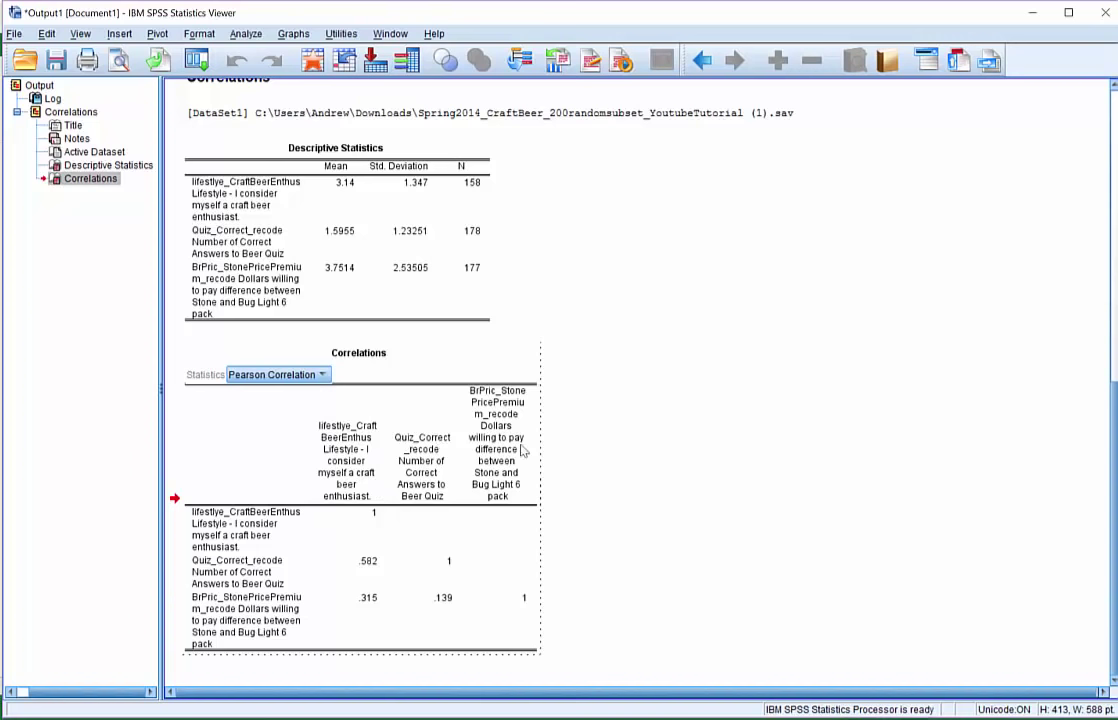
- Relabel the first row as '(1) ENTHUSIAST I -' followed by its description
double_click(228, 533)
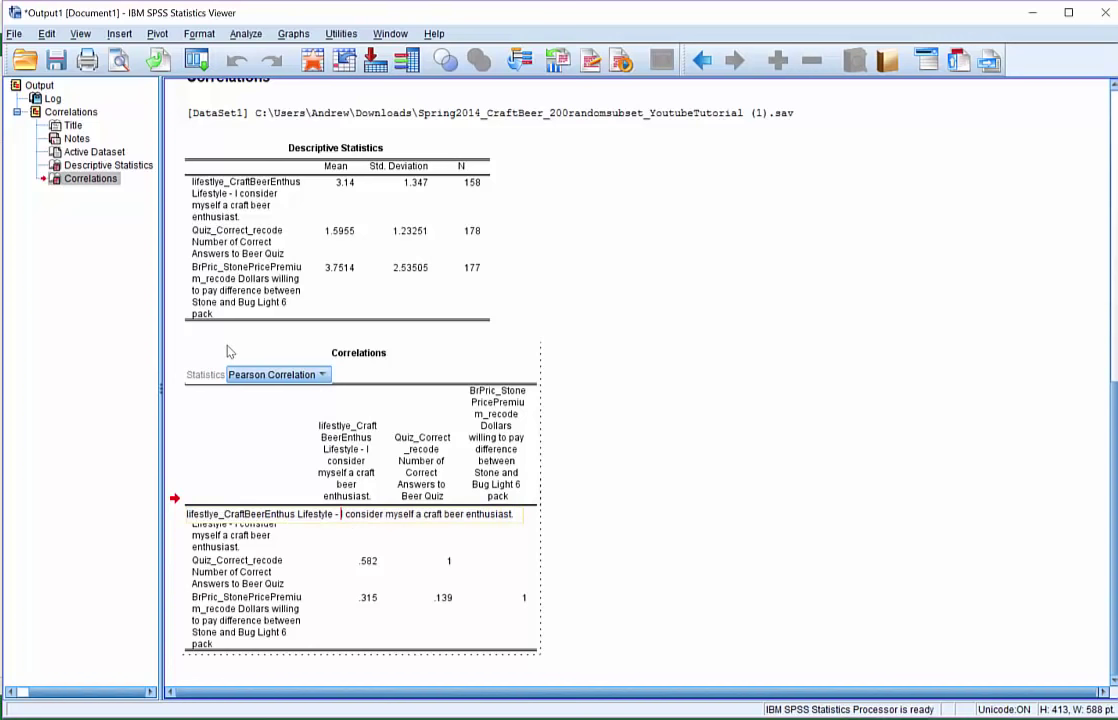
drag(342, 520, 318, 516)
drag(187, 516, 342, 516)
text(ENTHUS)
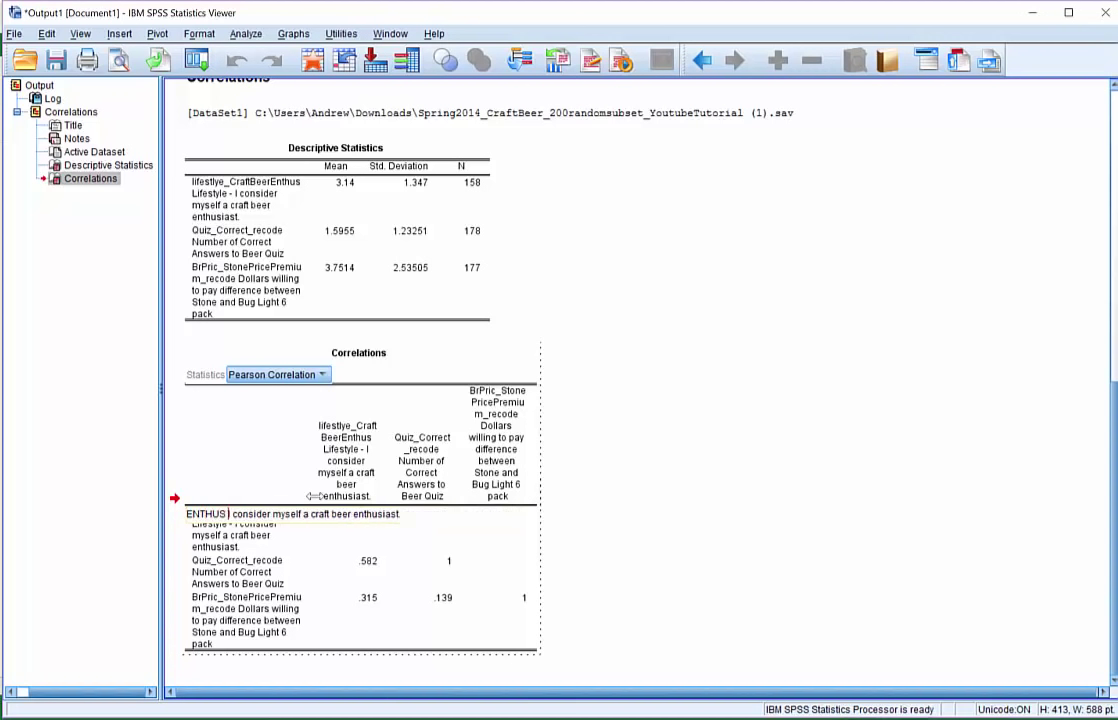
text(IAST)
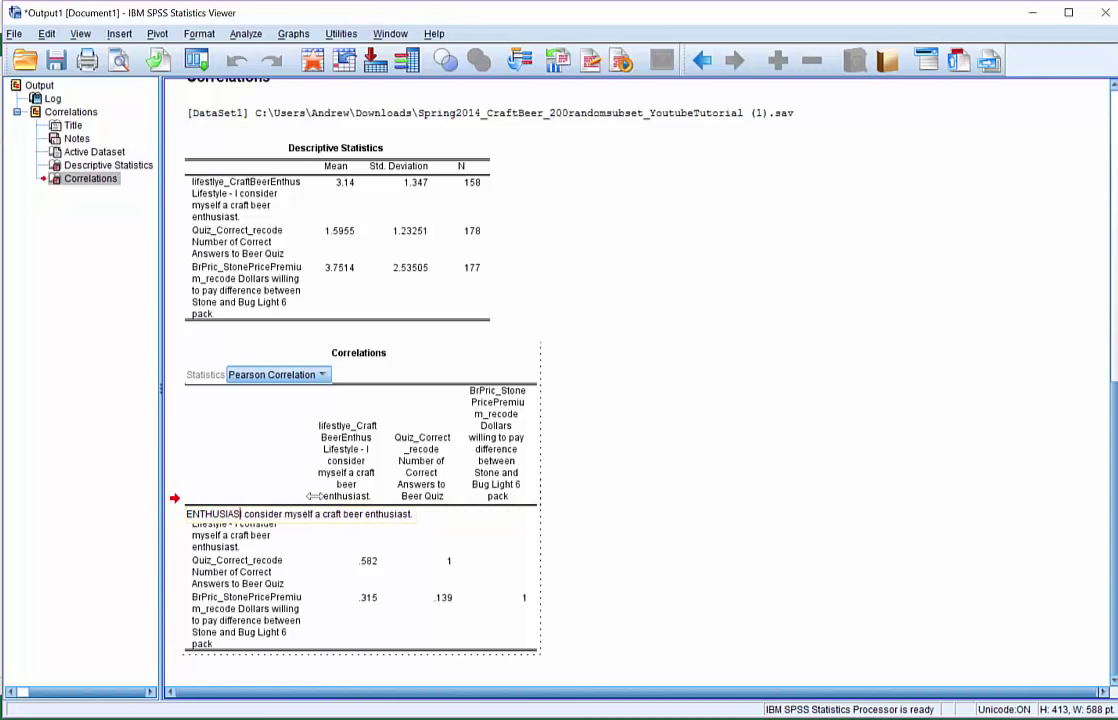
text( I -)
key(Home)
text((1))
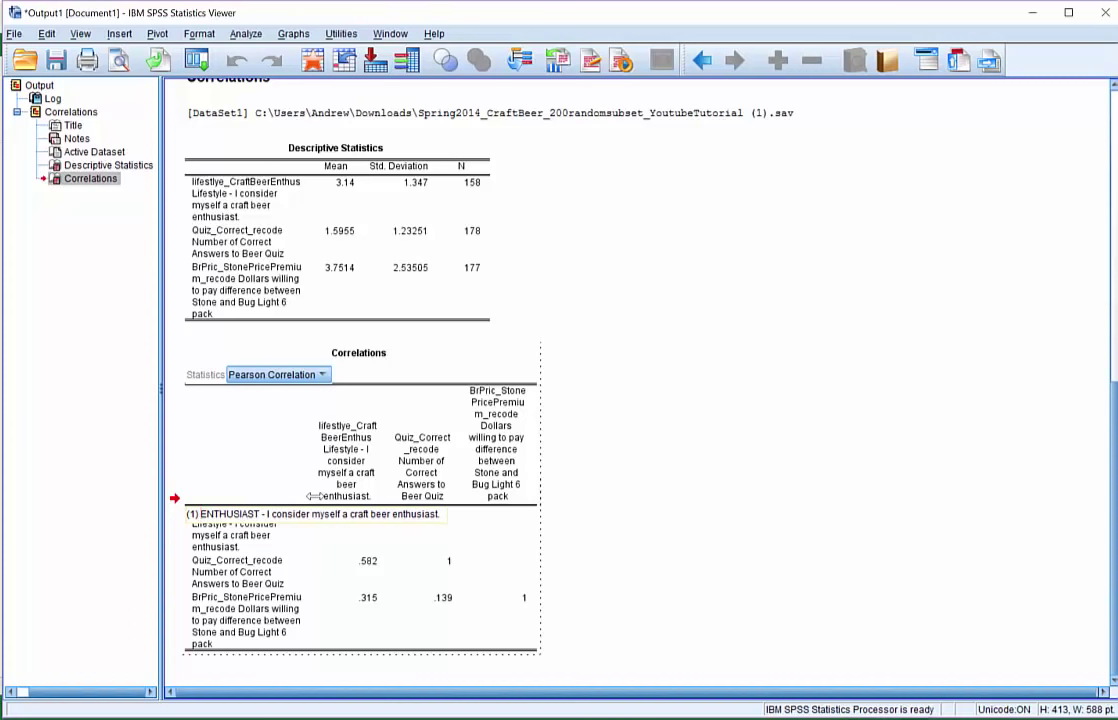
key(Return)
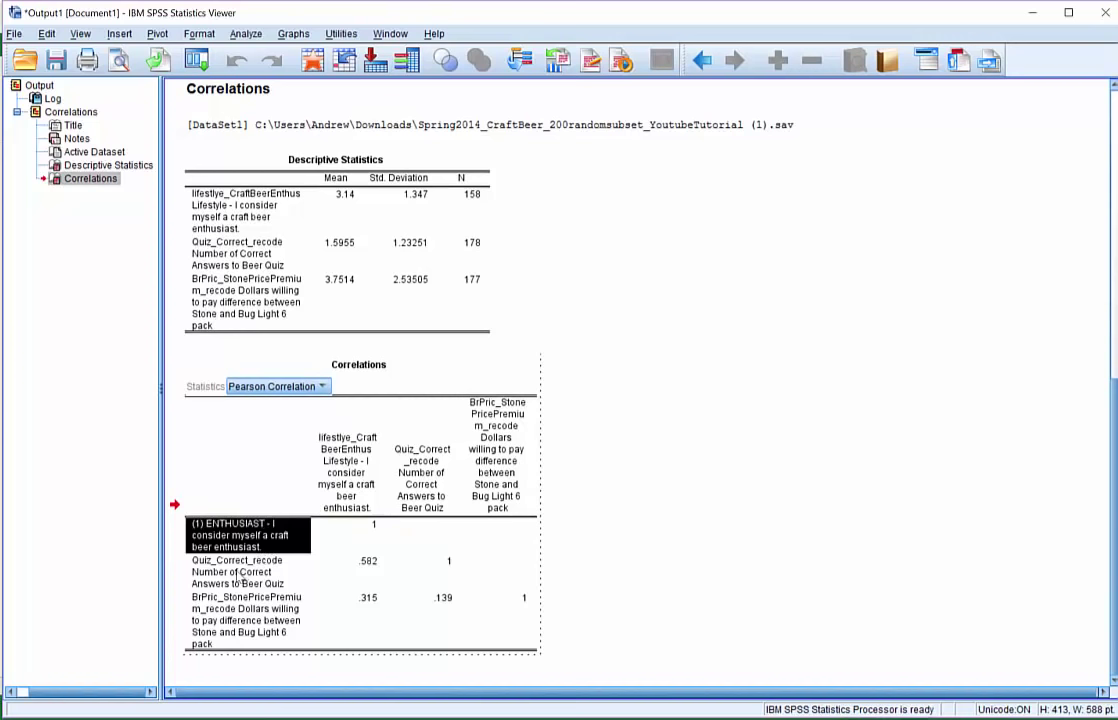
- Relabel the quiz and premium rows as (2) QUIZ and (3) PREMIUM with short descriptions
double_click(237, 571)
text((2) QUIZ - Score on bee)
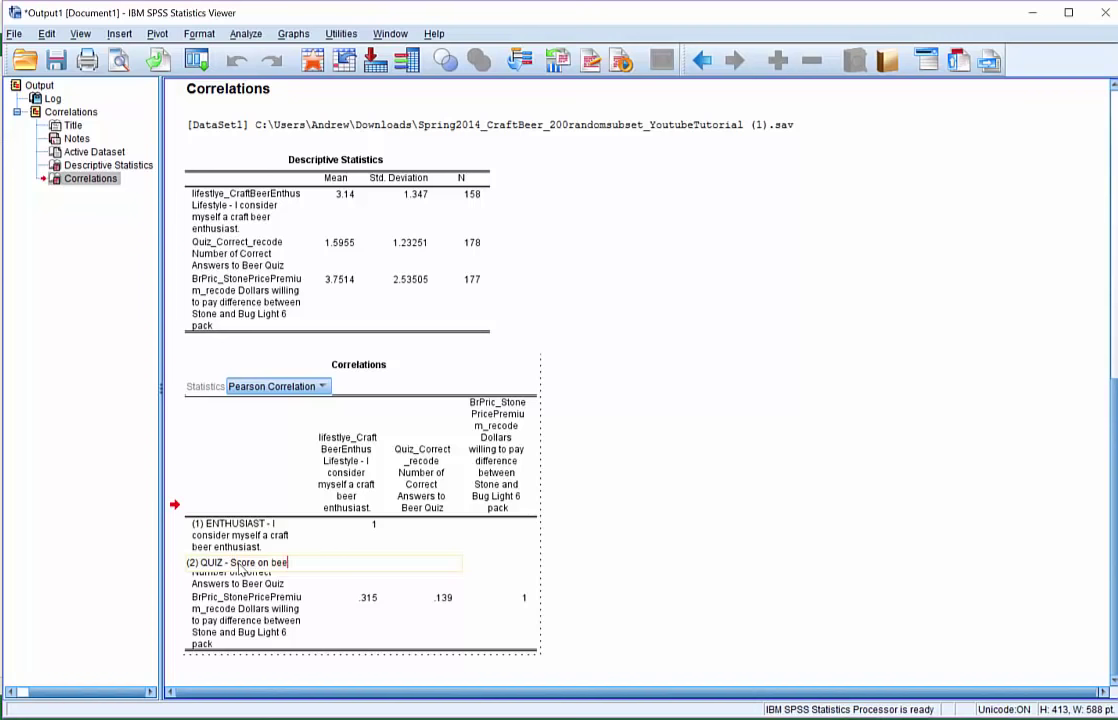
text(quiz)
key(Return)
key(Down)
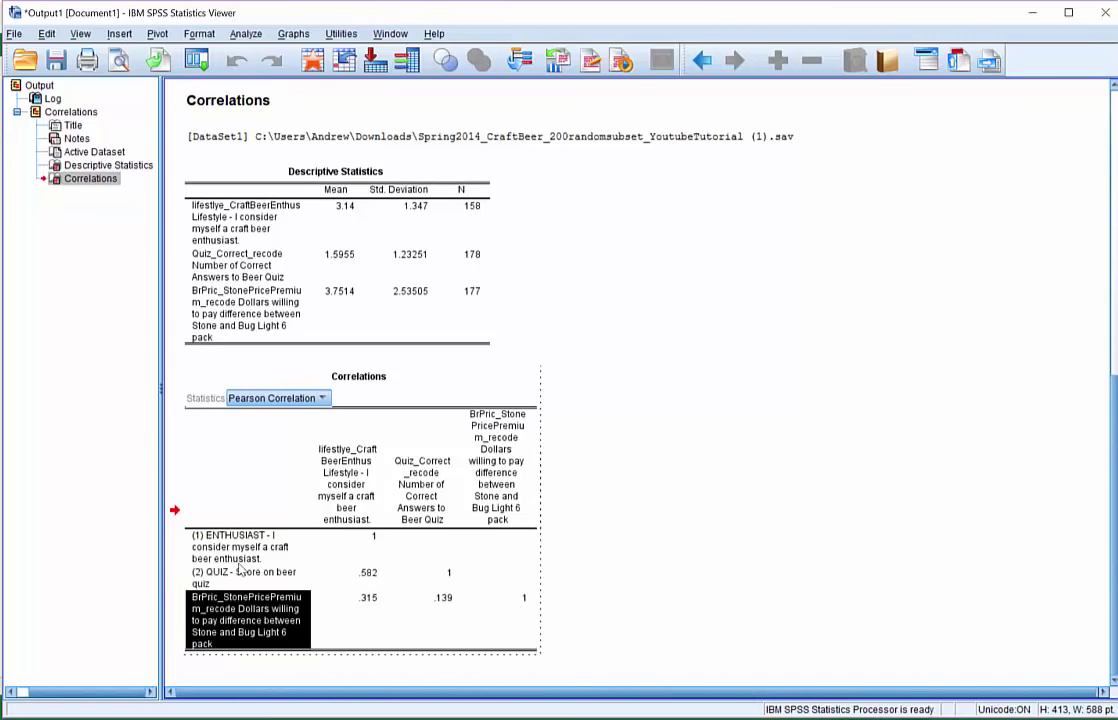
key(Return)
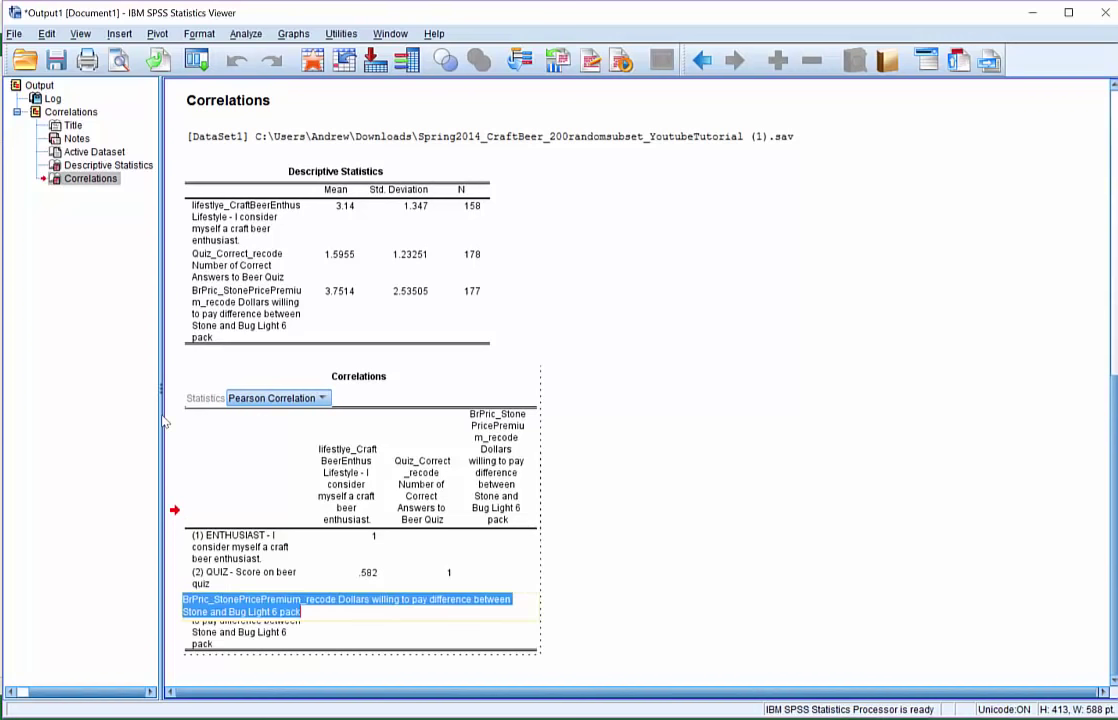
text((3) PREMIUM - Price prem)
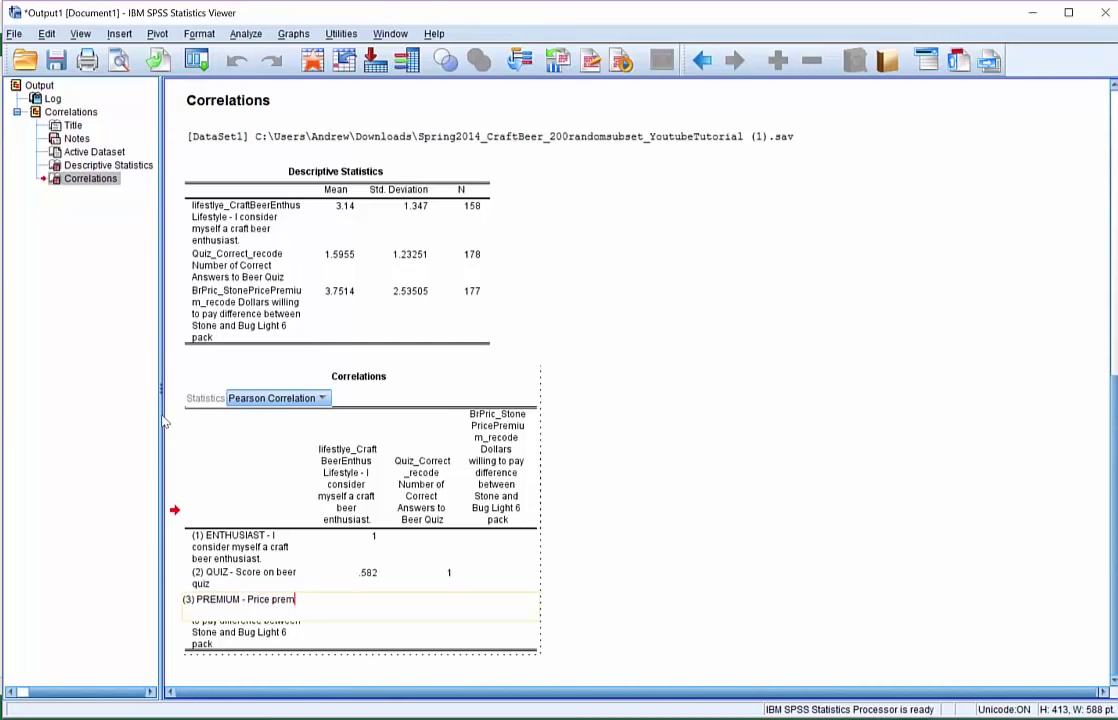
text(um)
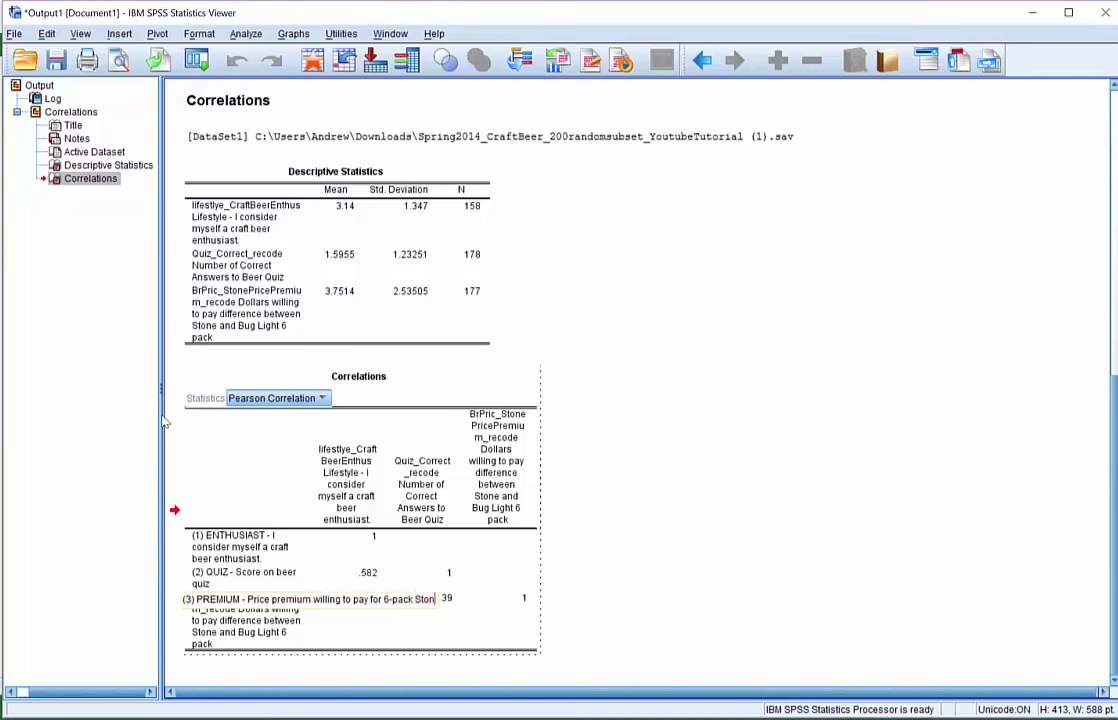
key(Return)
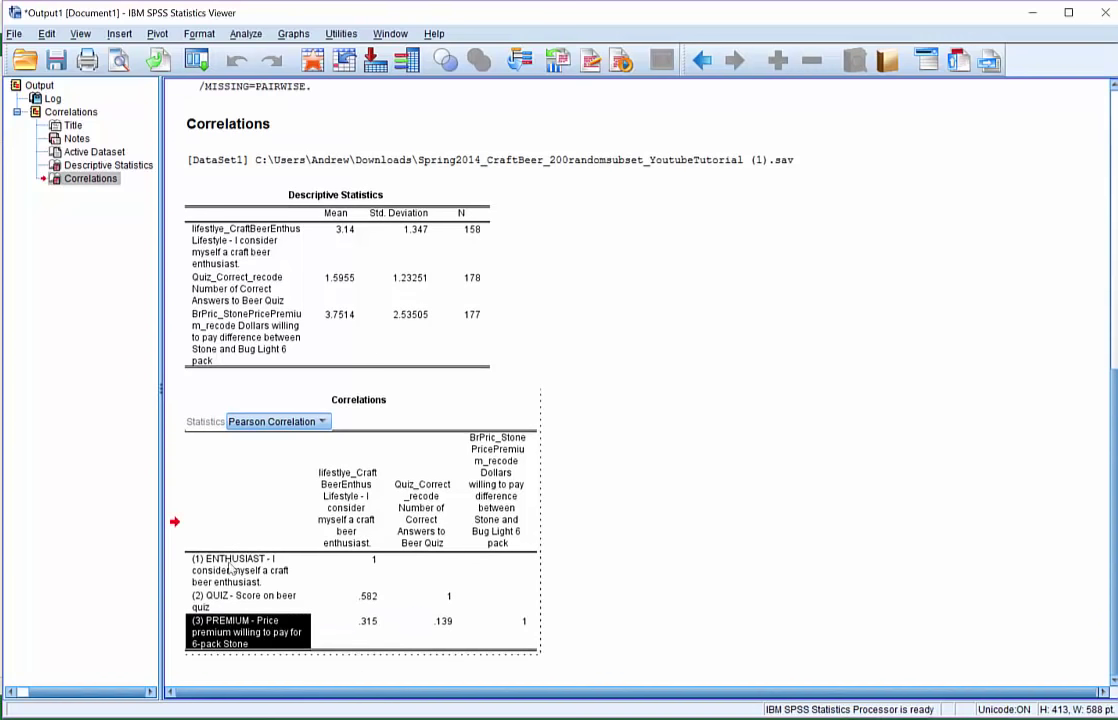
- Rename the three Correlations column headers to (1), (2) and (3)
double_click(310, 442)
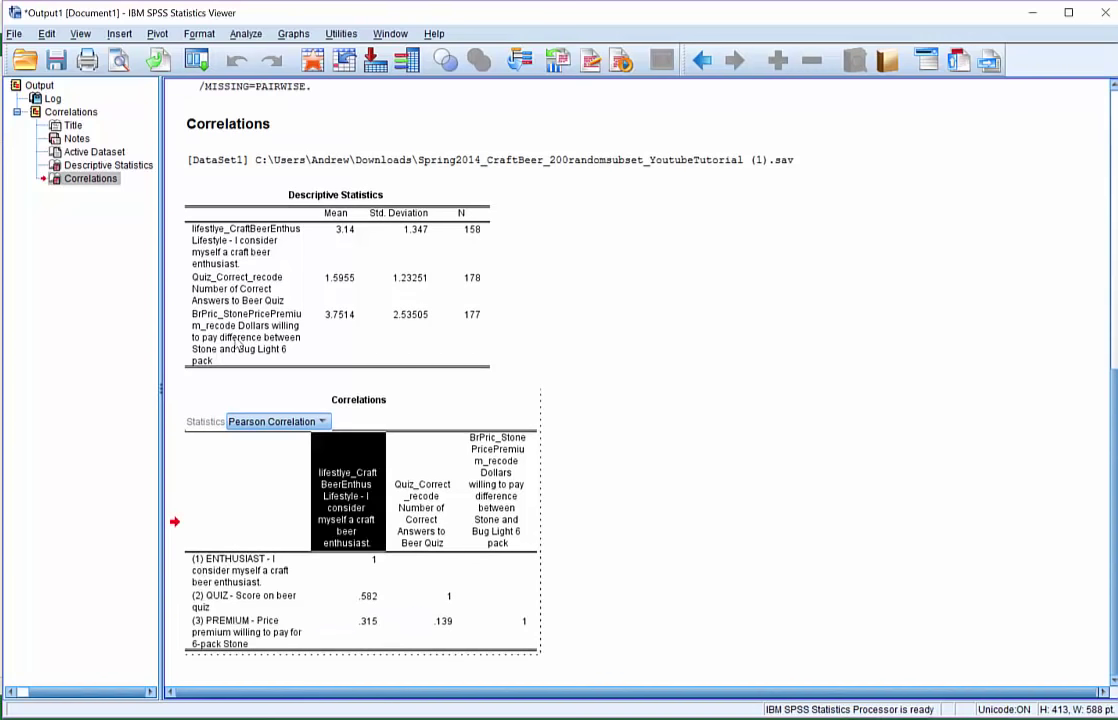
text((1)
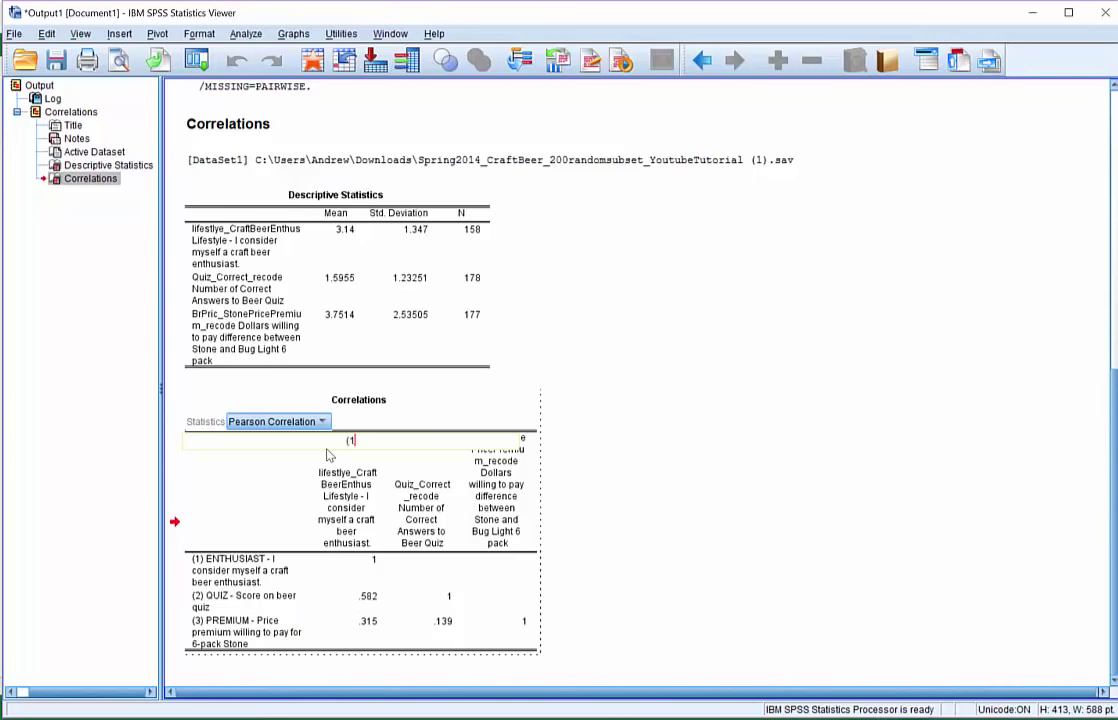
text())
key(Return)
double_click(402, 444)
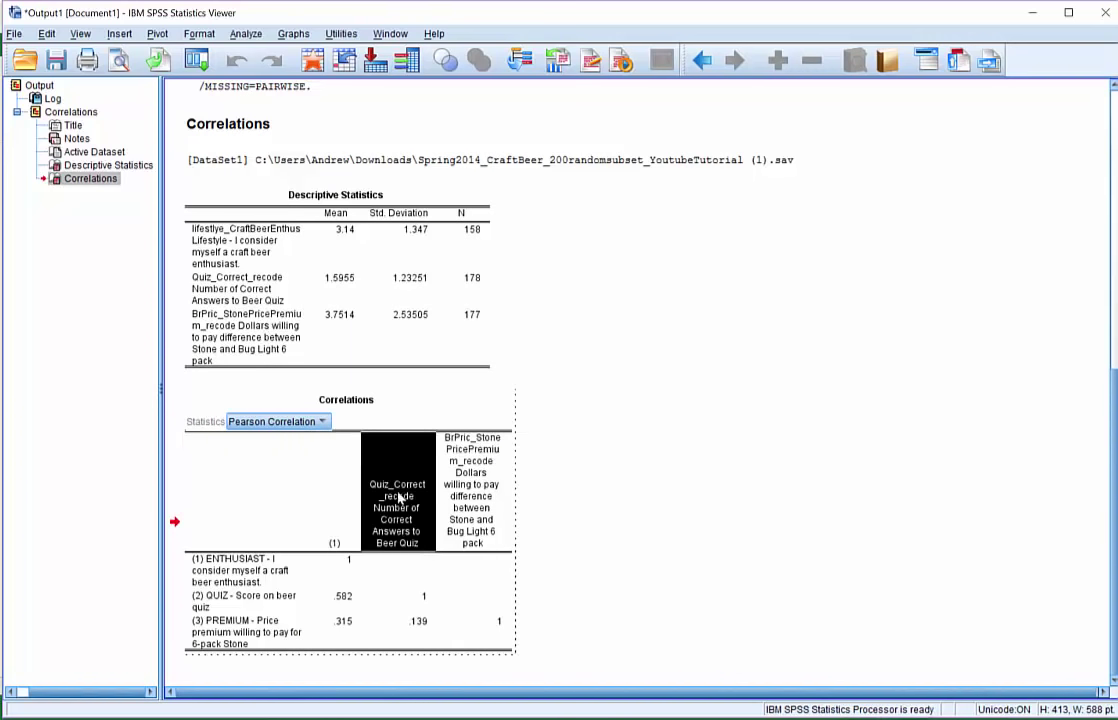
text((2)
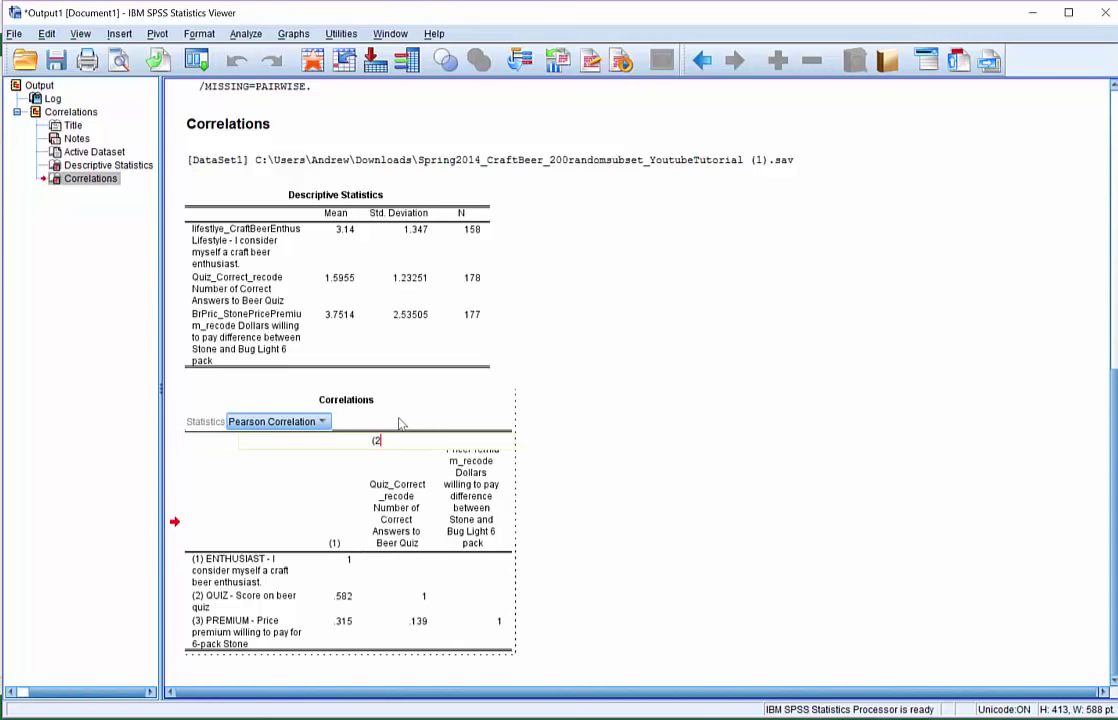
key(Return)
key(Tab)
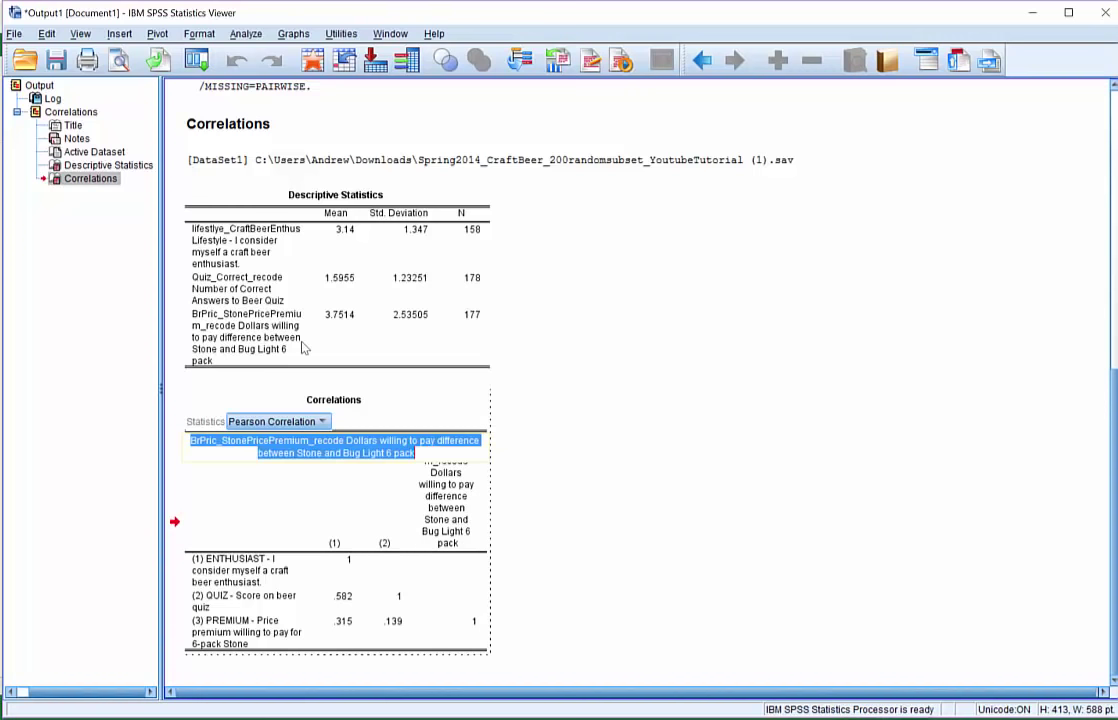
text((3)
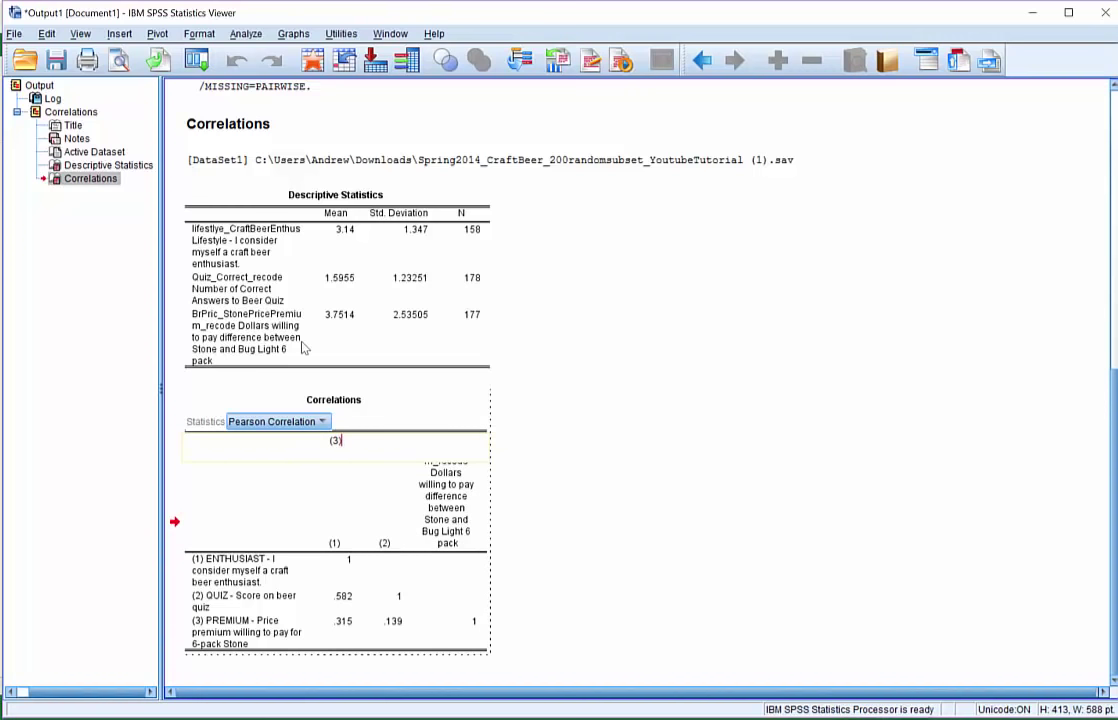
key(Return)
- Exit editing, reopen the Correlations table and select all its rows and columns
click(551, 589)
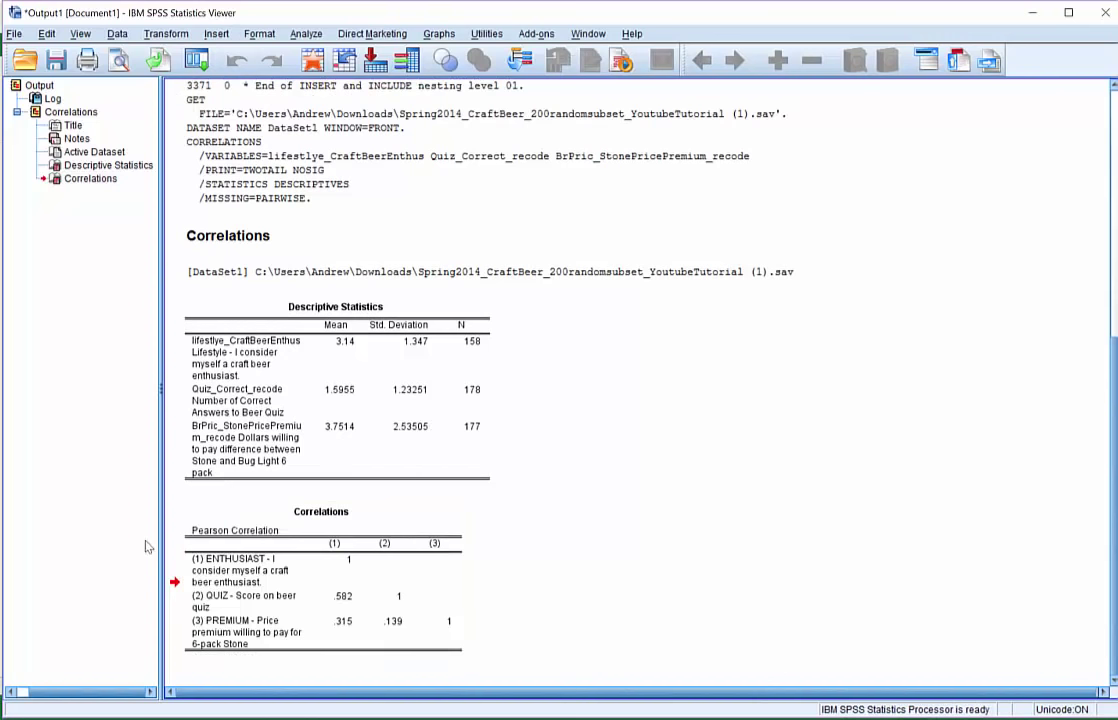
click(306, 609)
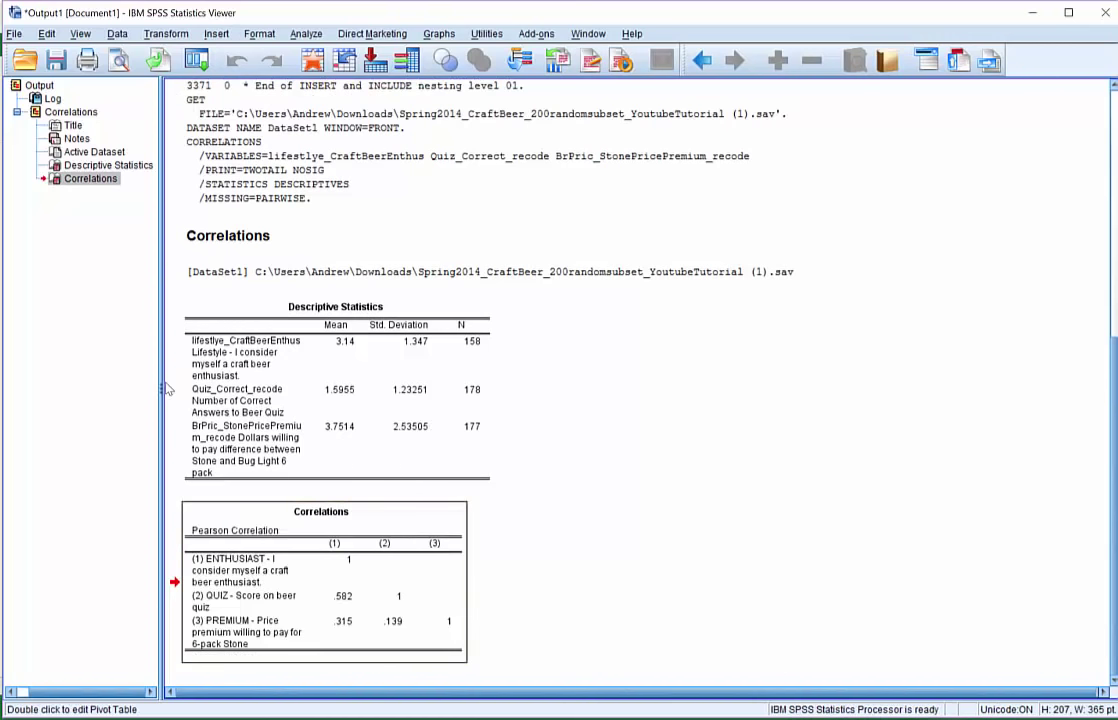
double_click(205, 560)
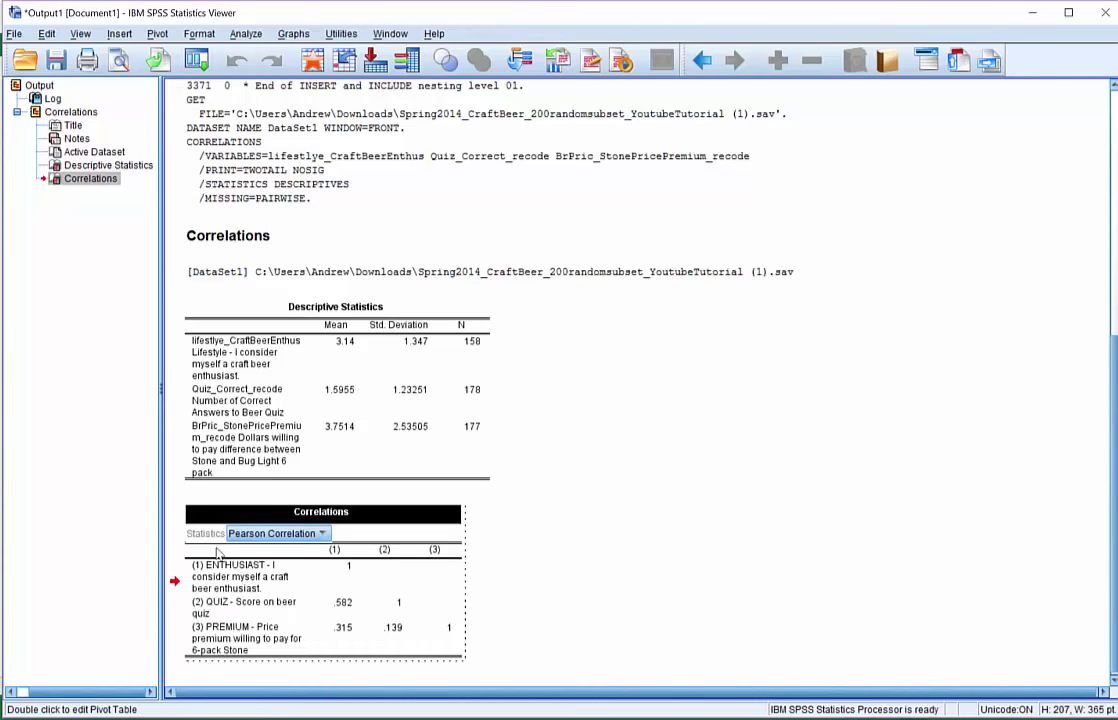
drag(190, 550, 452, 645)
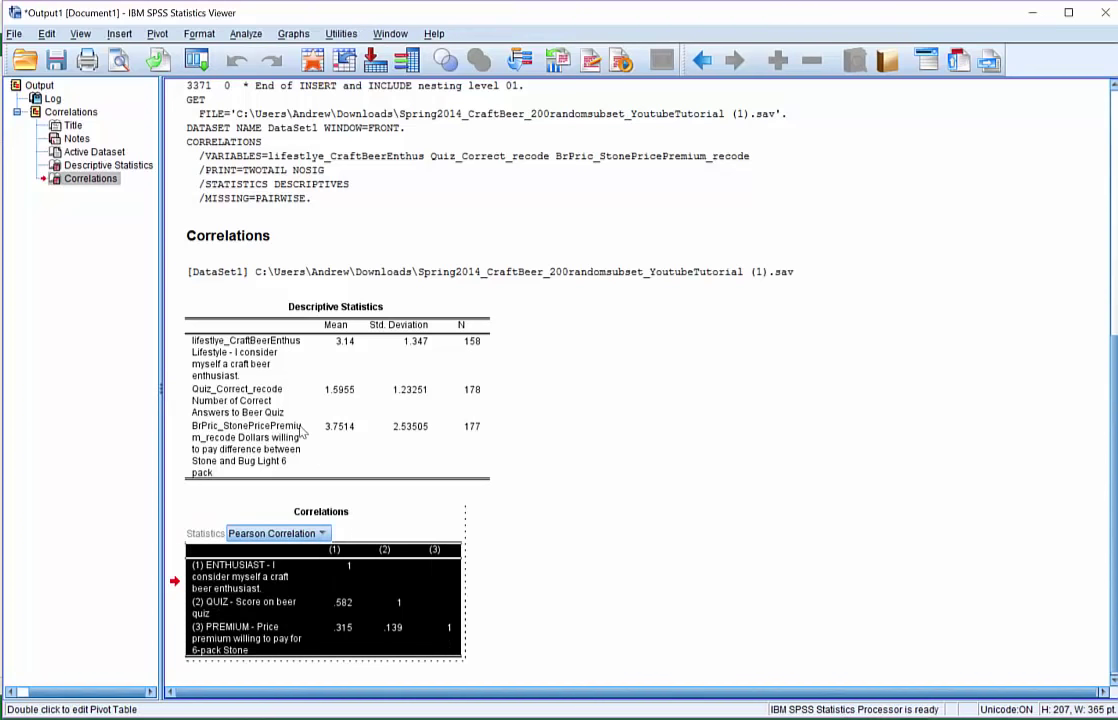
- Paste the correlation table into cell D3 of the Book1 workbook
click(600, 718)
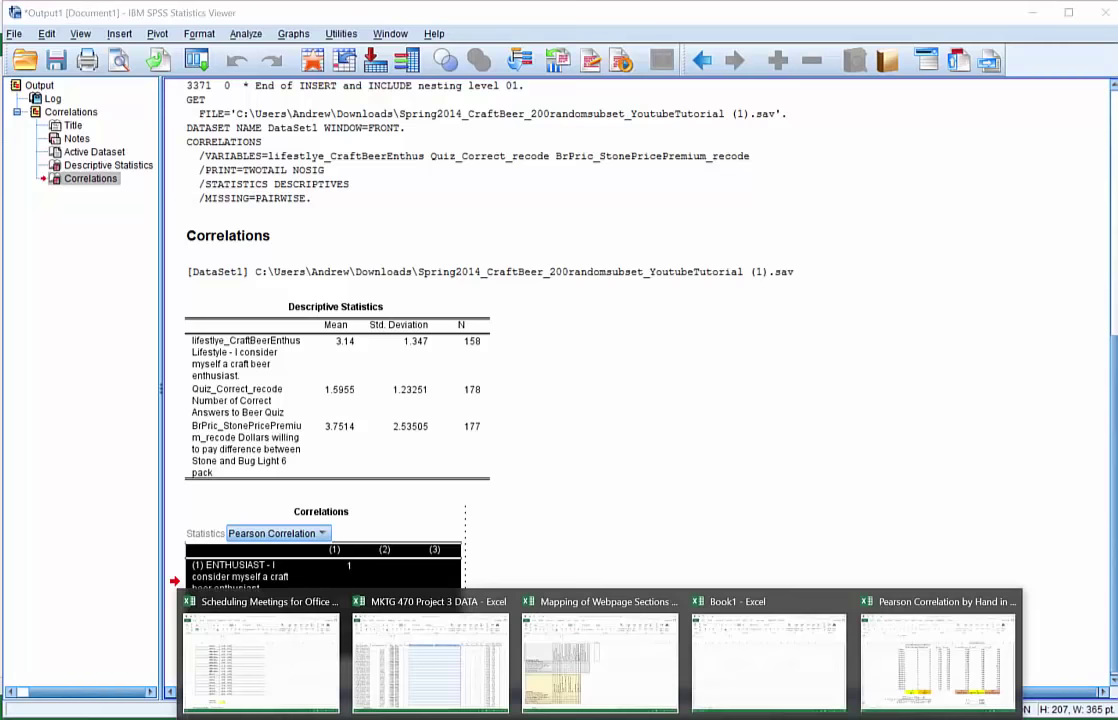
click(743, 659)
click(209, 257)
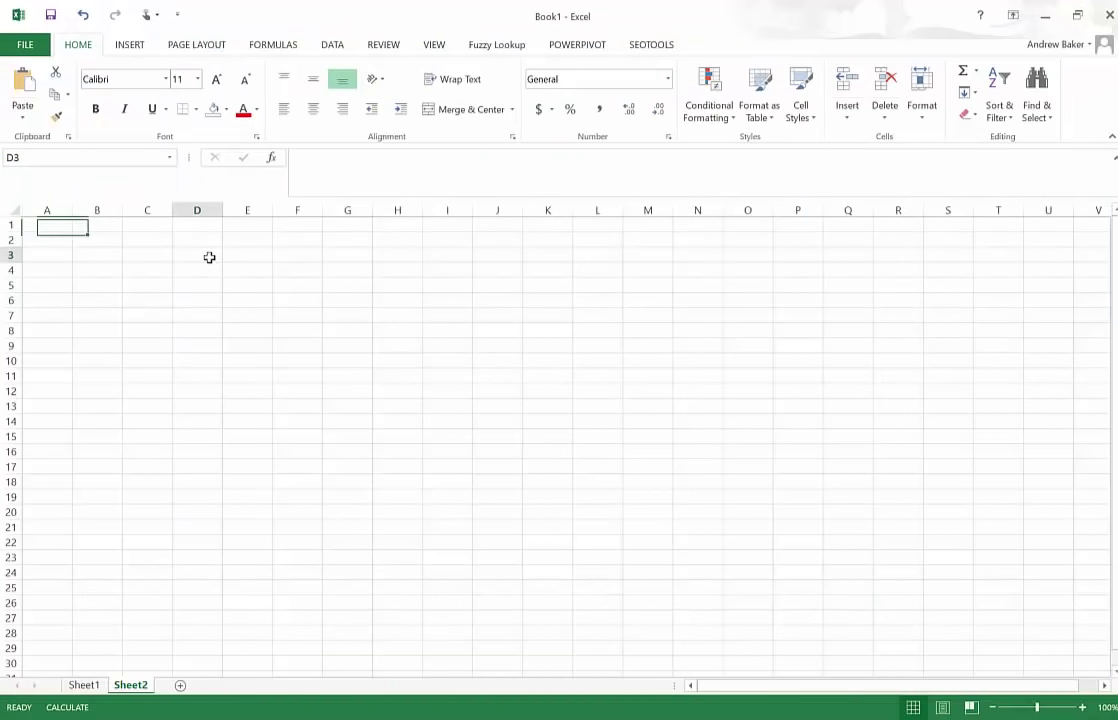
key(ctrl+v)
- Widen column D so labels fit on one line and autofit rows 6, 7 and 8
click(229, 341)
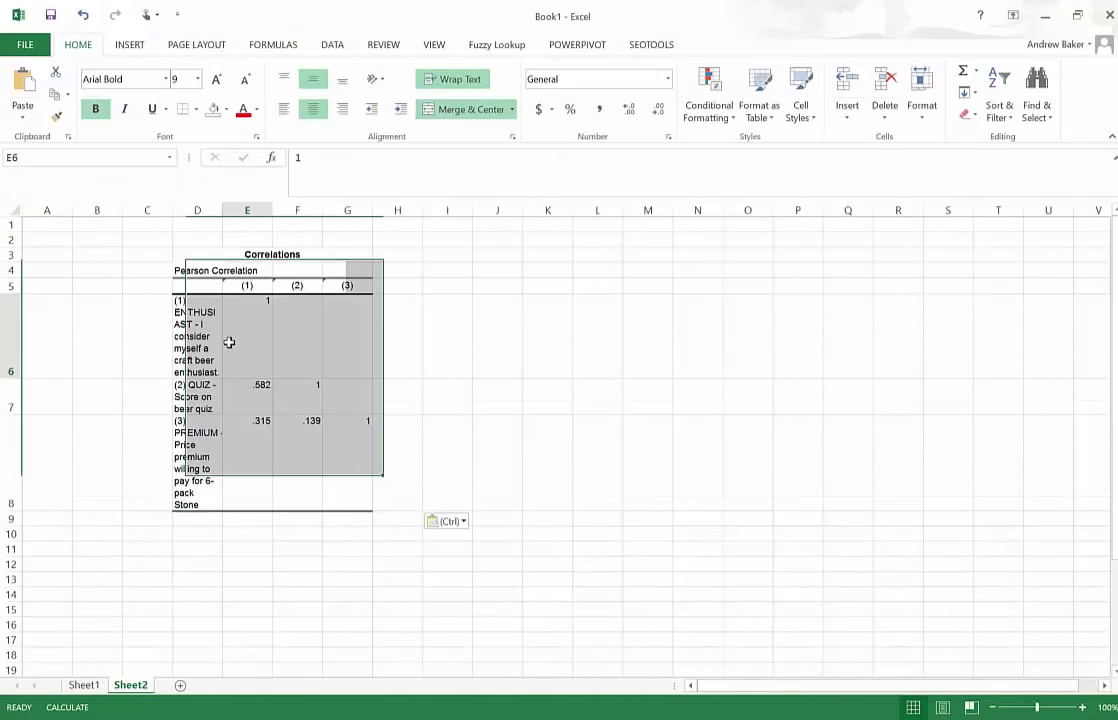
drag(224, 210, 449, 214)
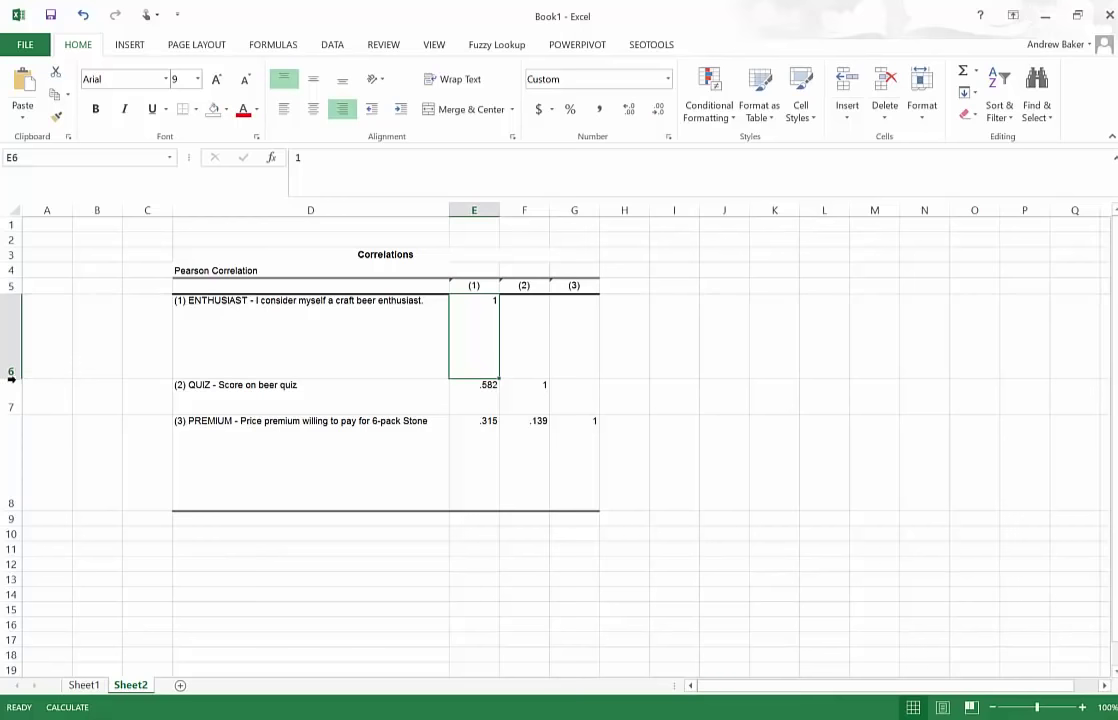
double_click(16, 380)
double_click(12, 345)
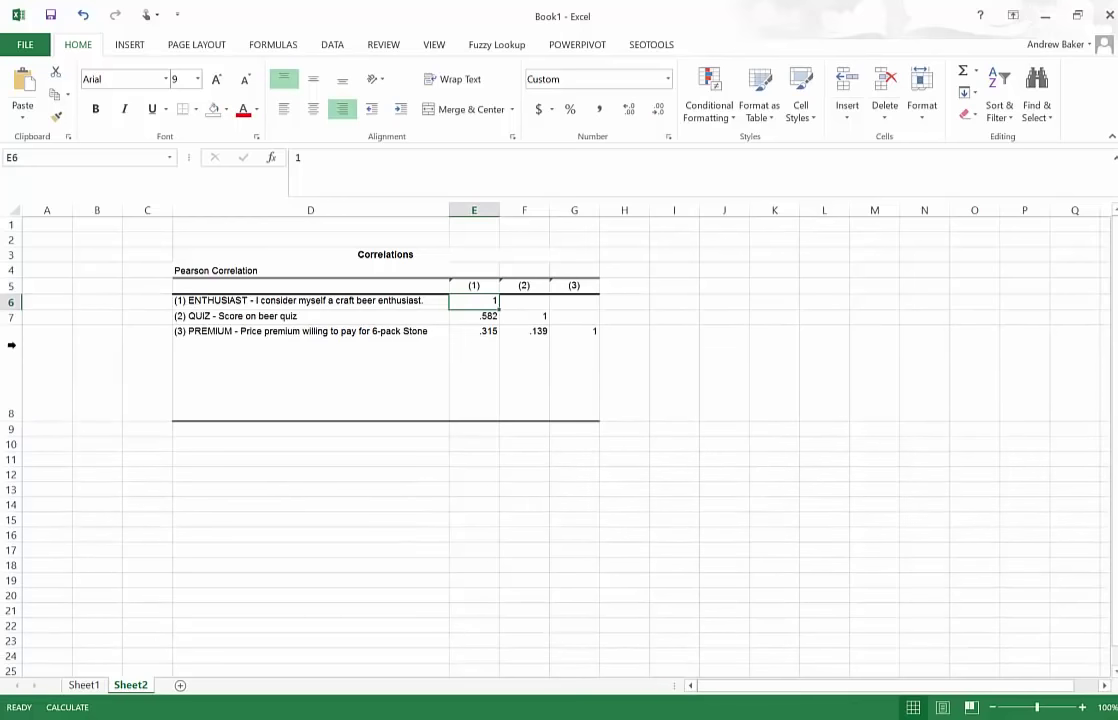
double_click(10, 421)
click(354, 362)
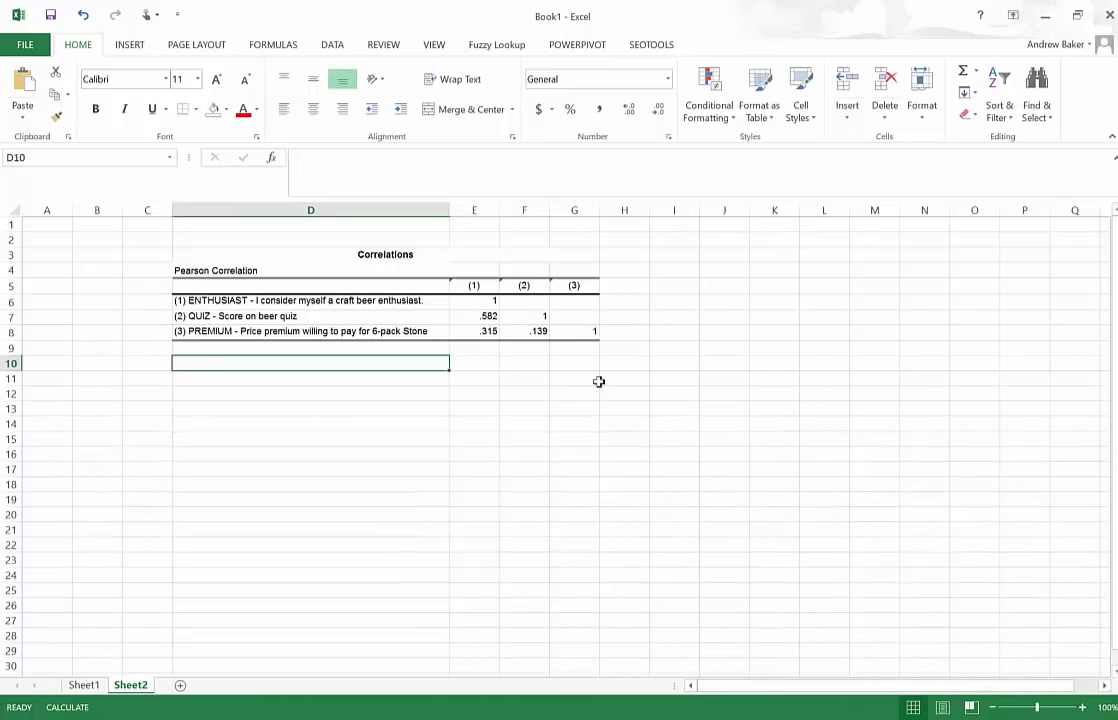
drag(447, 209, 436, 209)
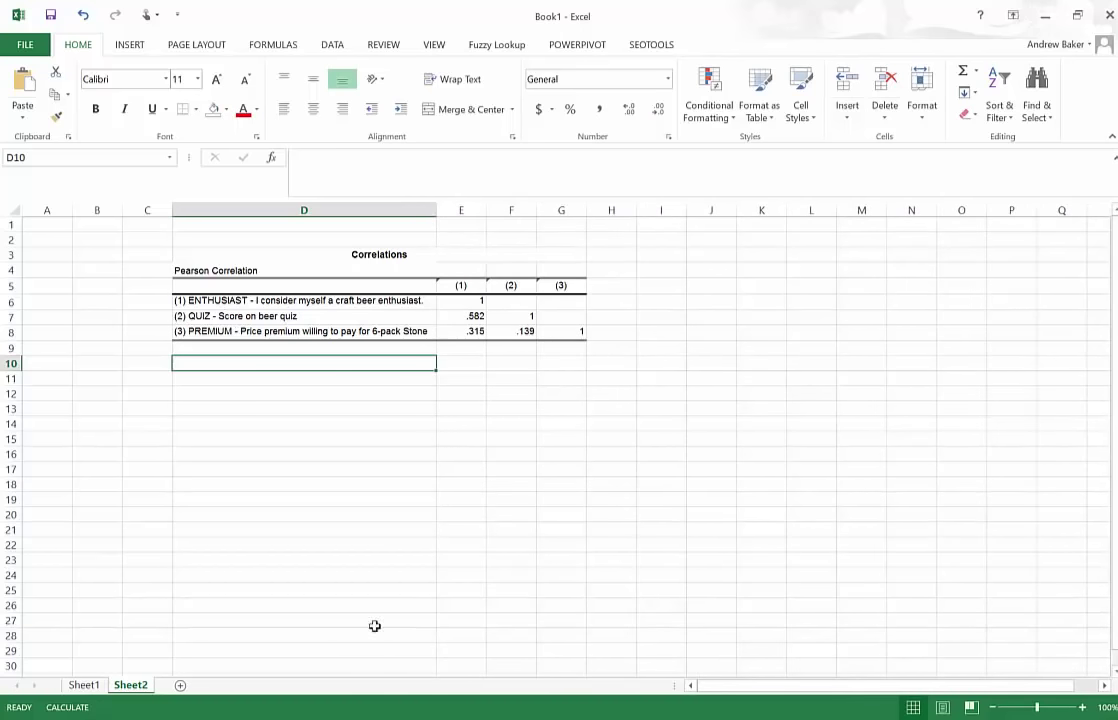
click(241, 346)
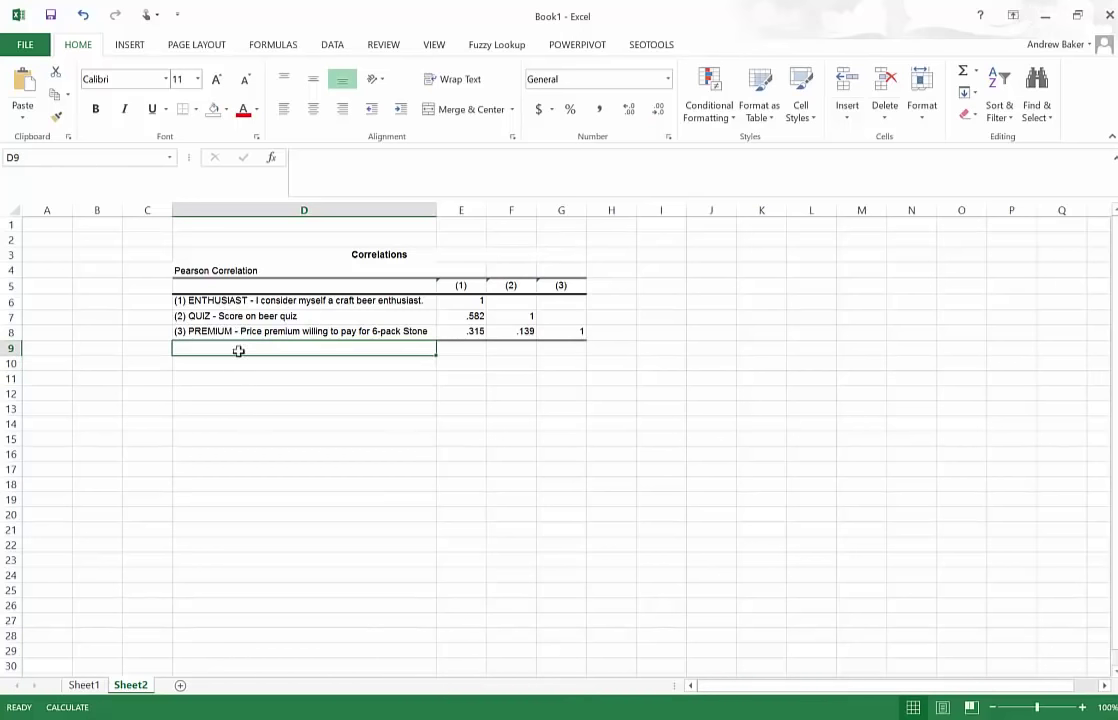
- Show the correlation values at two decimals: 0.58, 0.31 and 0.14
click(469, 316)
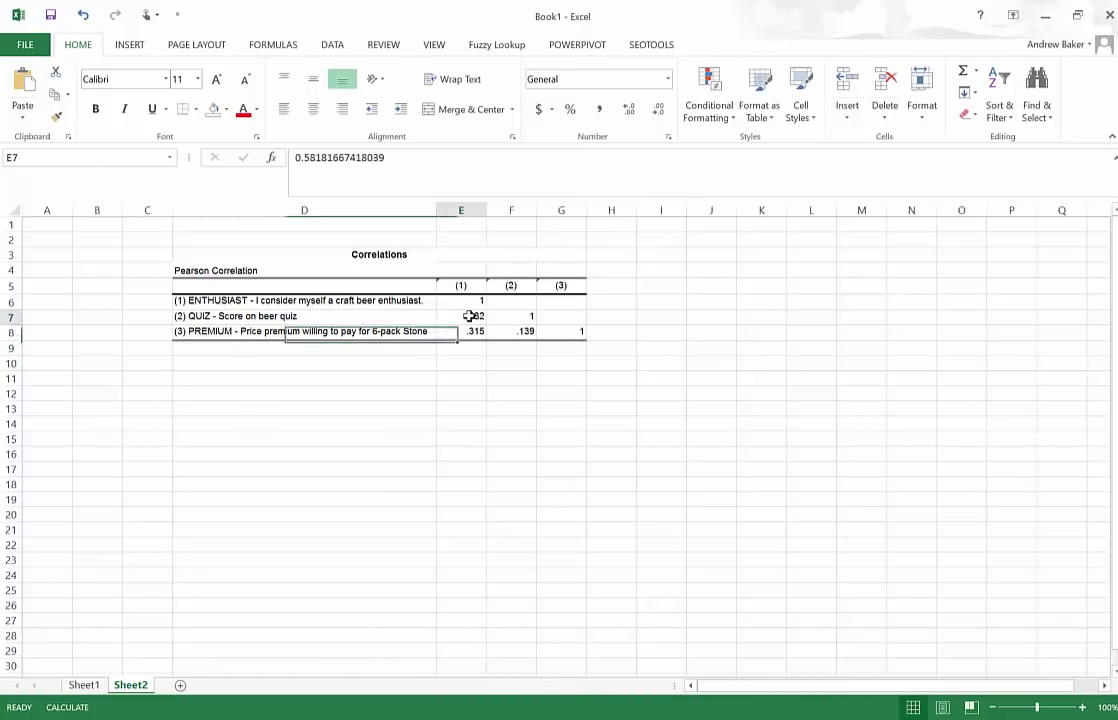
click(400, 156)
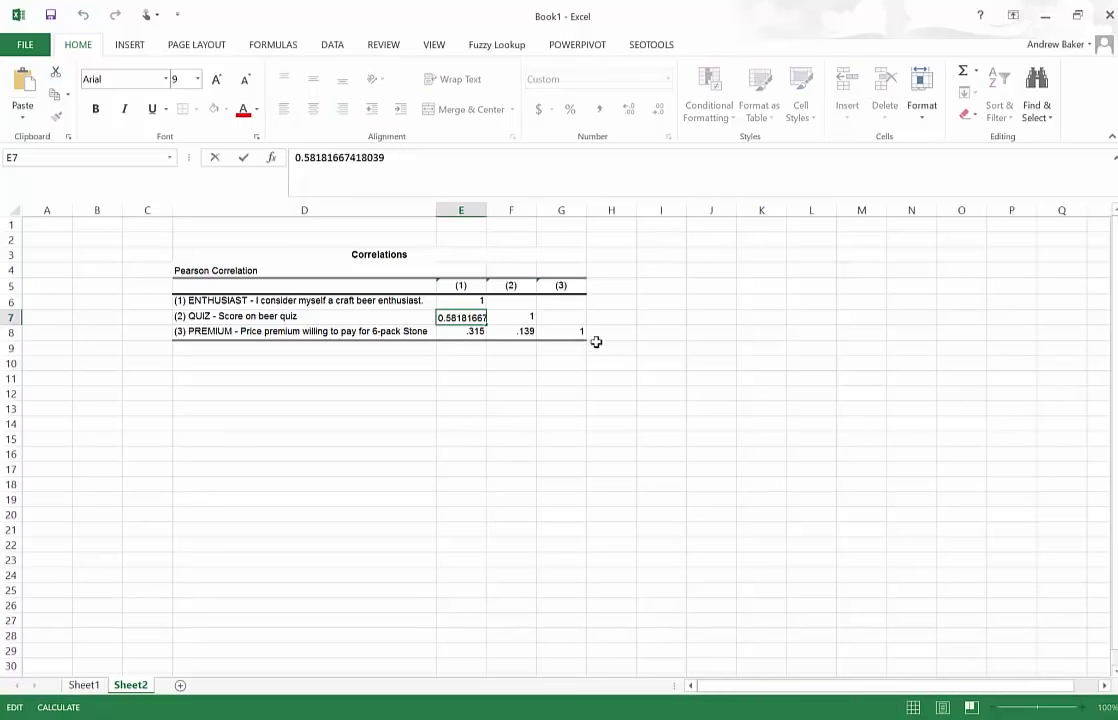
drag(574, 331, 463, 299)
click(630, 110)
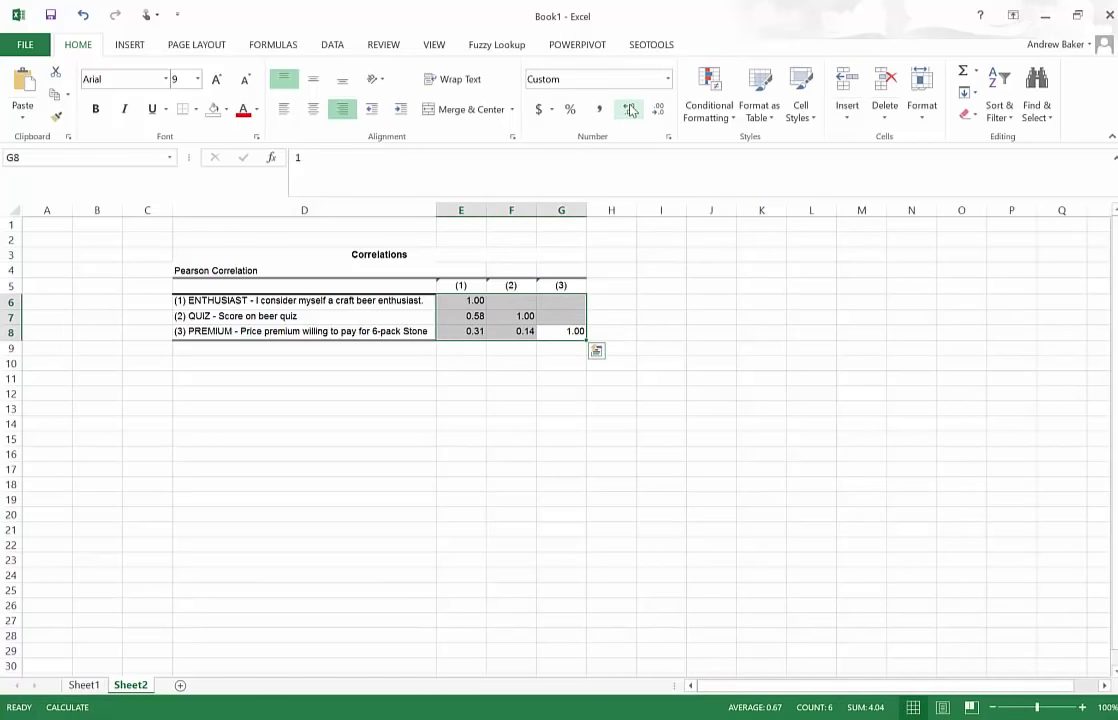
click(490, 440)
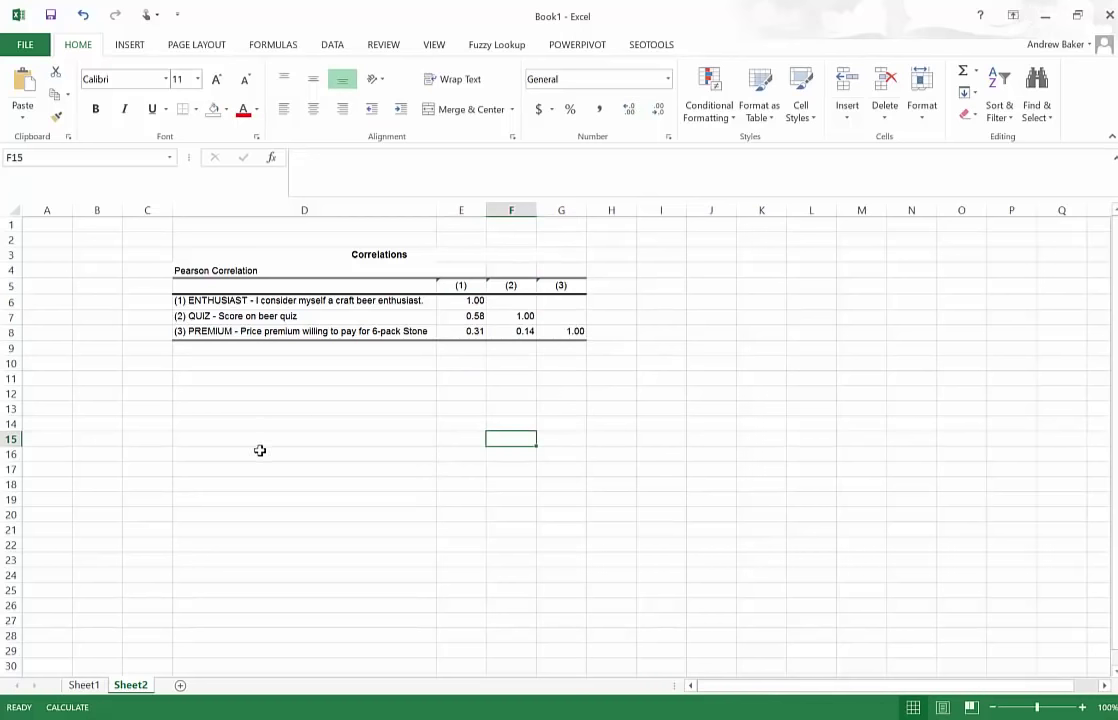
- Insert two narrow blank columns E and F before the correlation columns
drag(459, 210, 503, 210)
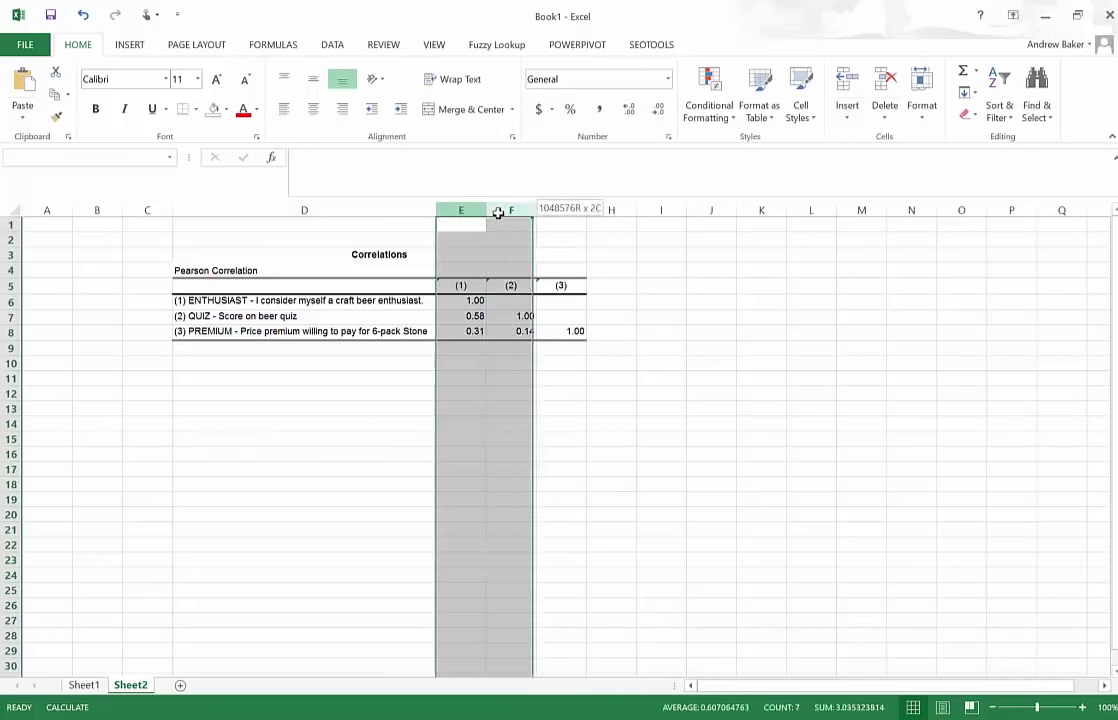
right_click(503, 210)
click(536, 319)
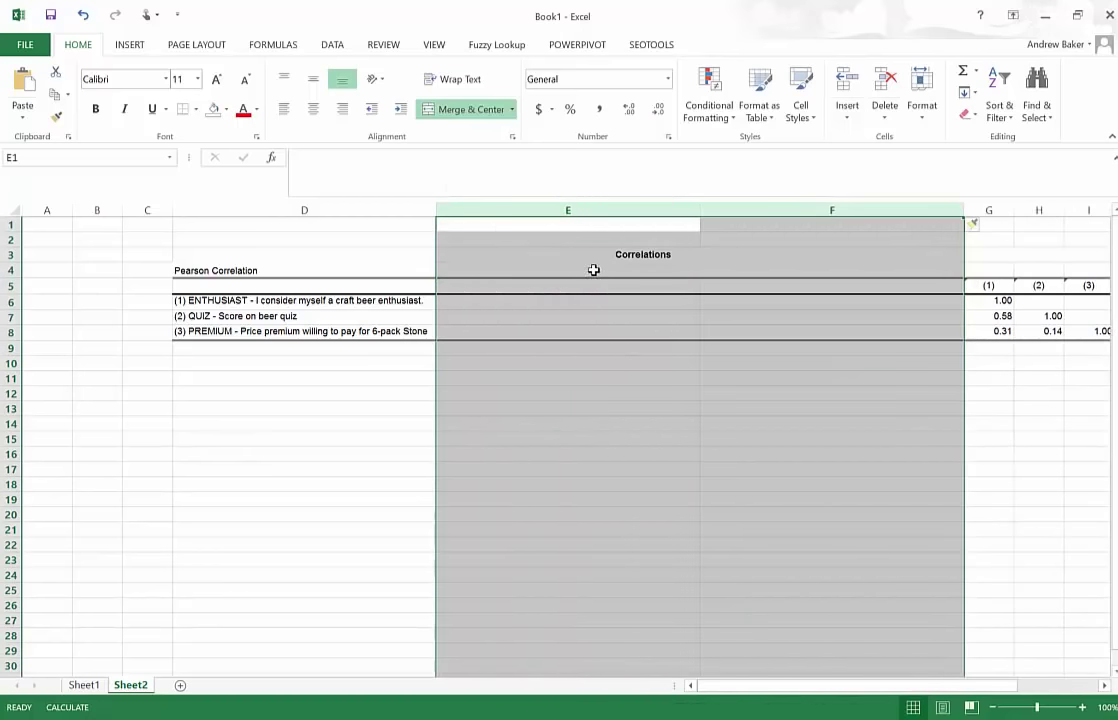
click(660, 300)
drag(702, 207, 505, 210)
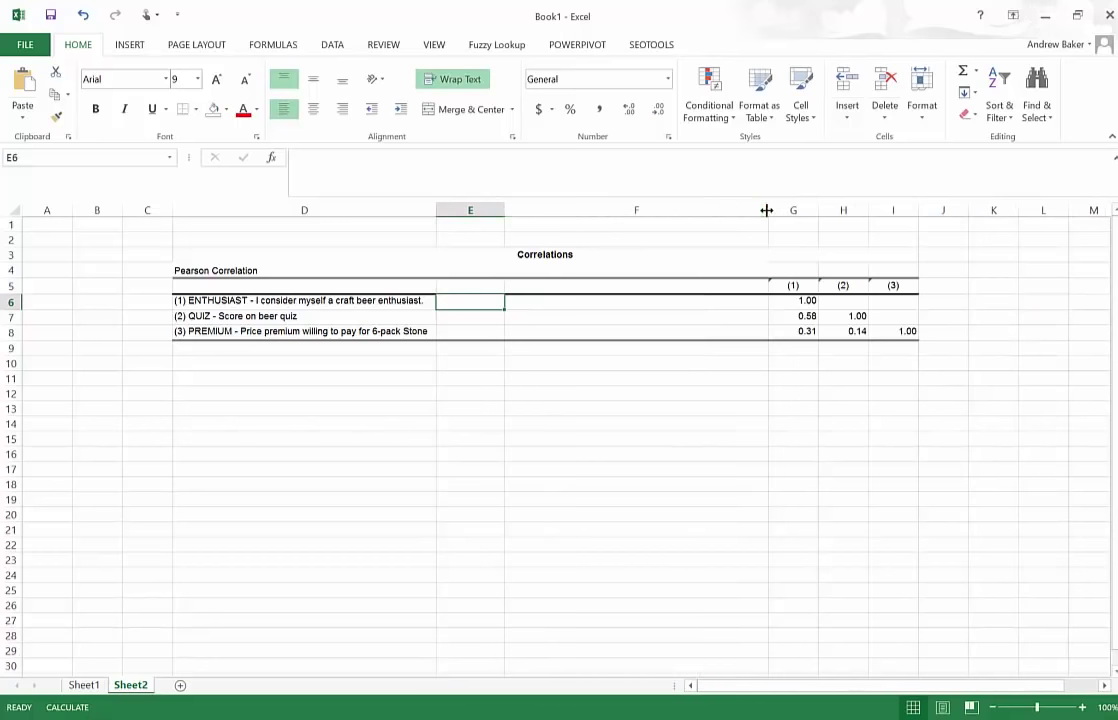
drag(768, 210, 578, 222)
- Add the headings Mean in E5 and SD in F5
click(459, 287)
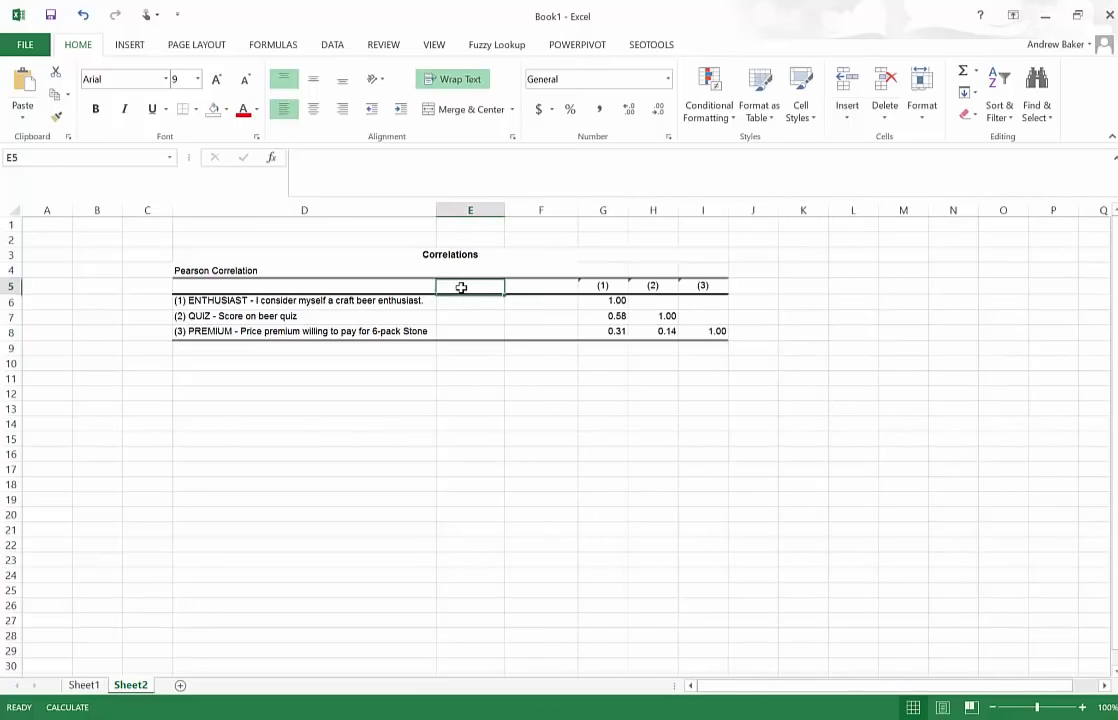
text(Mean)
key(Right)
text(SD)
key(Return)
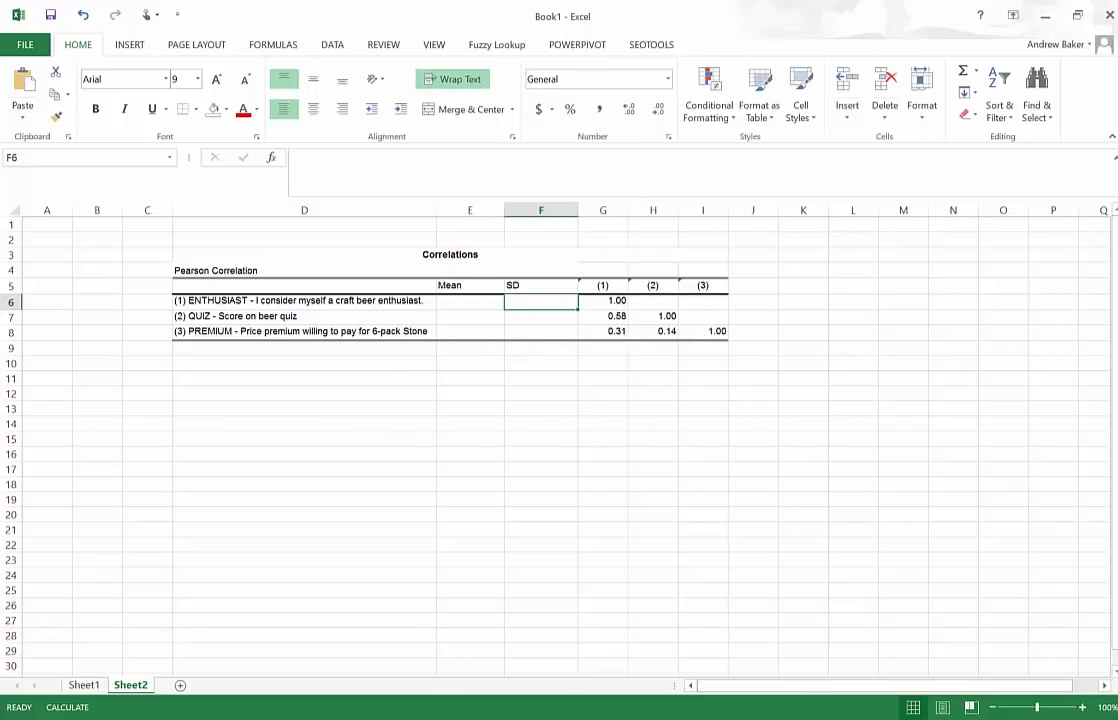
- Select the Mean and Std. Deviation cells in SPSS's Descriptive Statistics table, then return to Excel
mouse_move(660, 710)
click(625, 605)
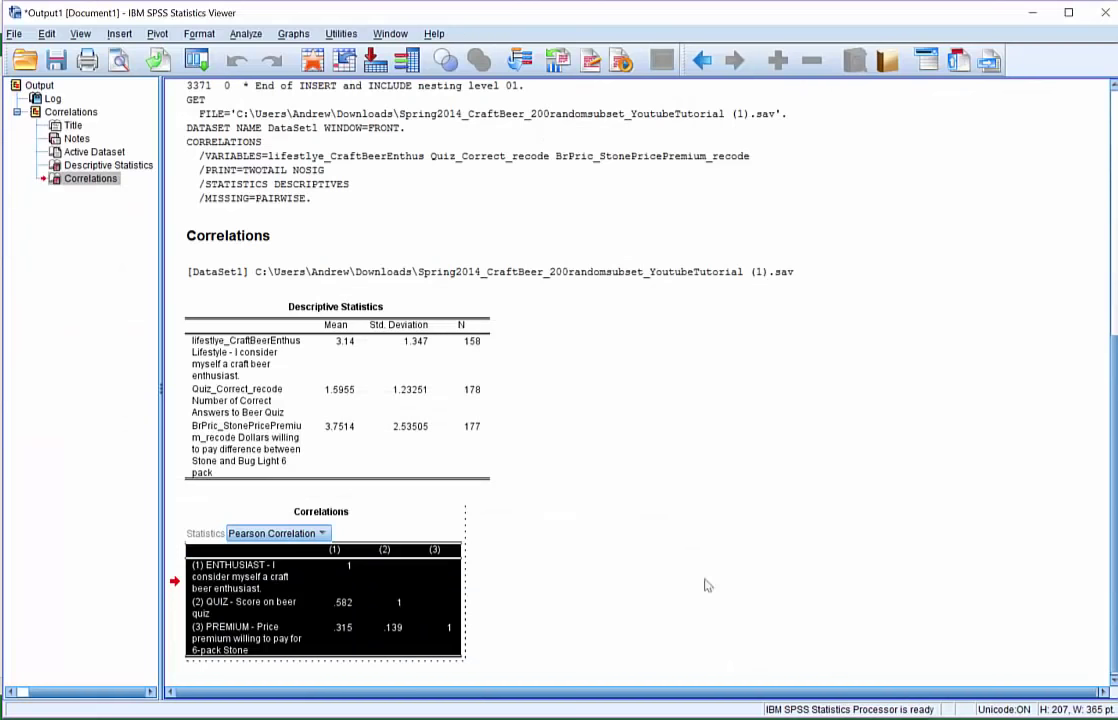
click(300, 306)
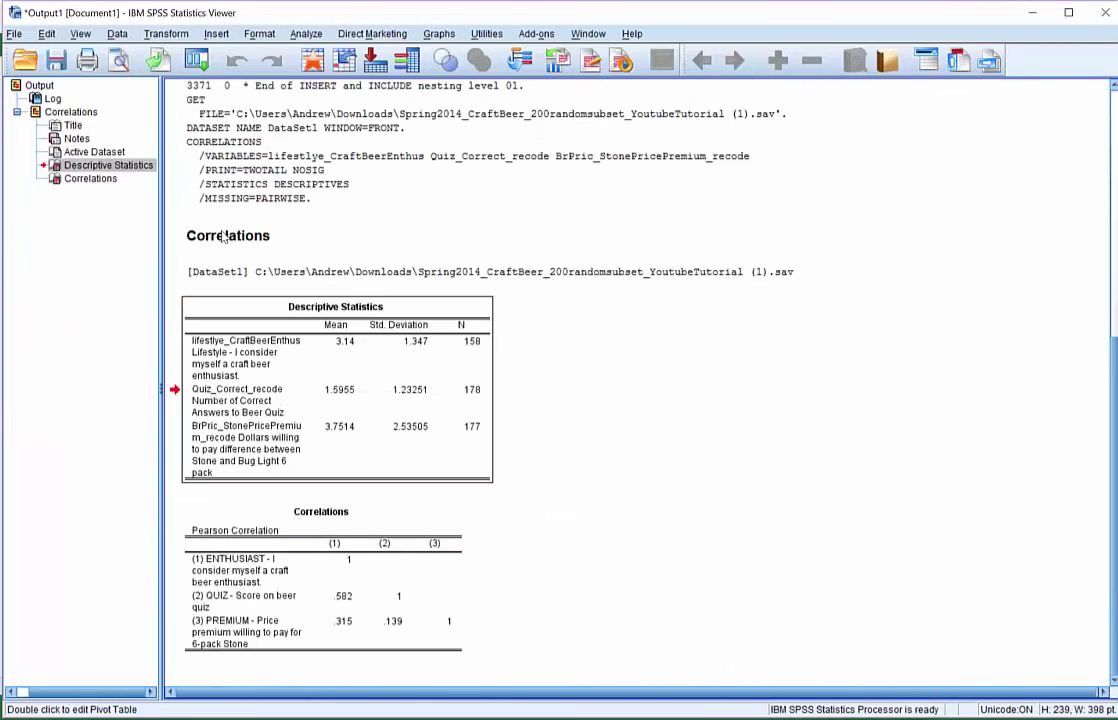
double_click(350, 345)
drag(350, 345, 421, 438)
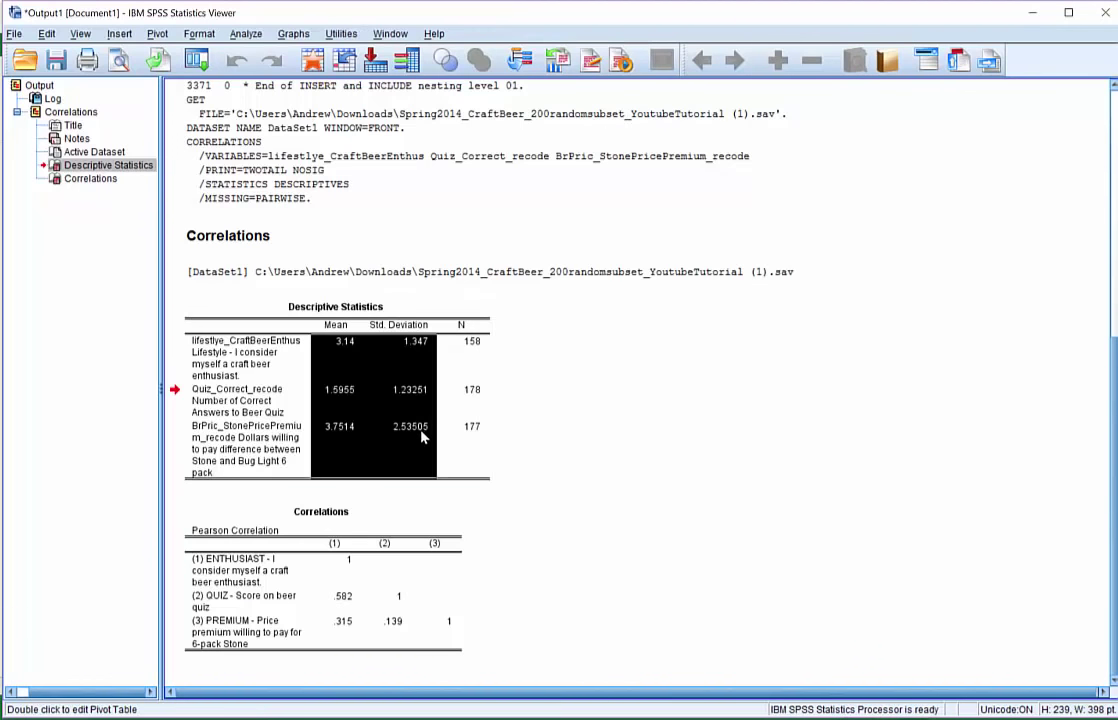
key(alt+Tab)
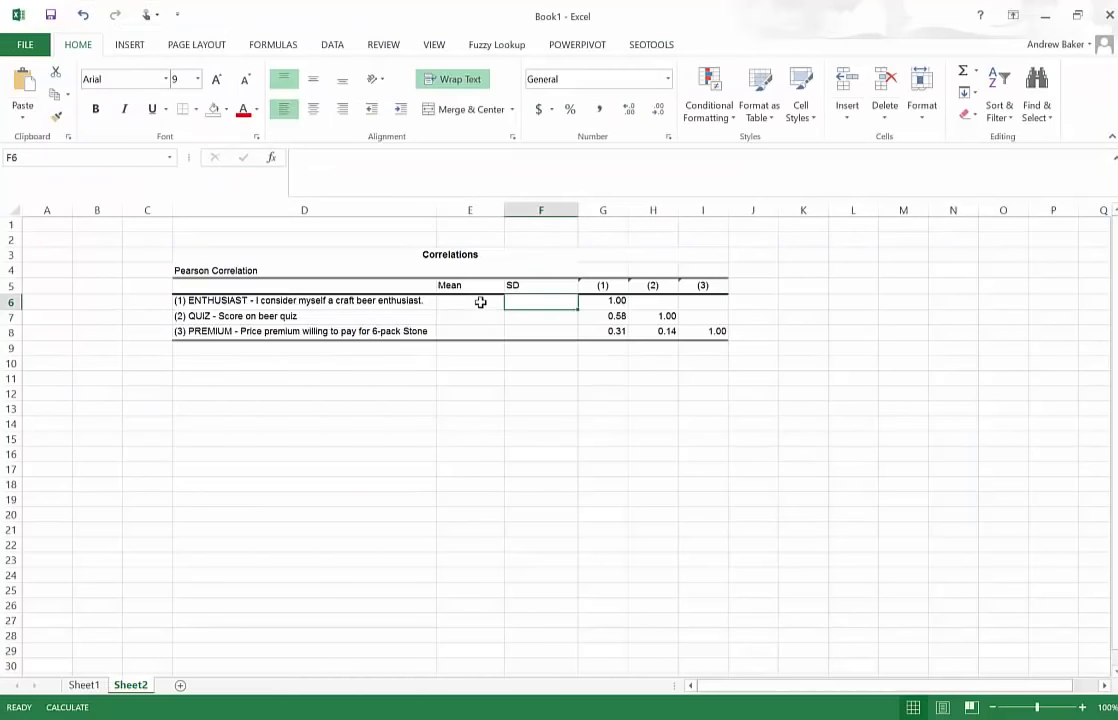
- Paste the descriptives into the Mean column, then undo because it overwrote the correlations
click(476, 301)
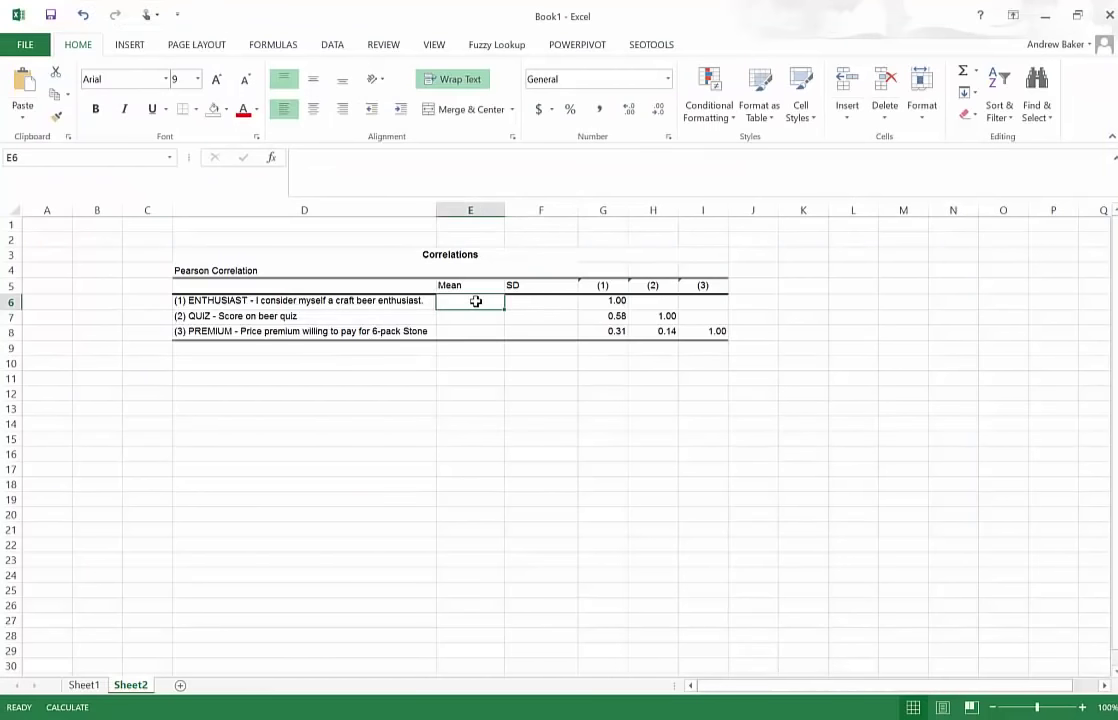
key(ctrl+v)
click(544, 411)
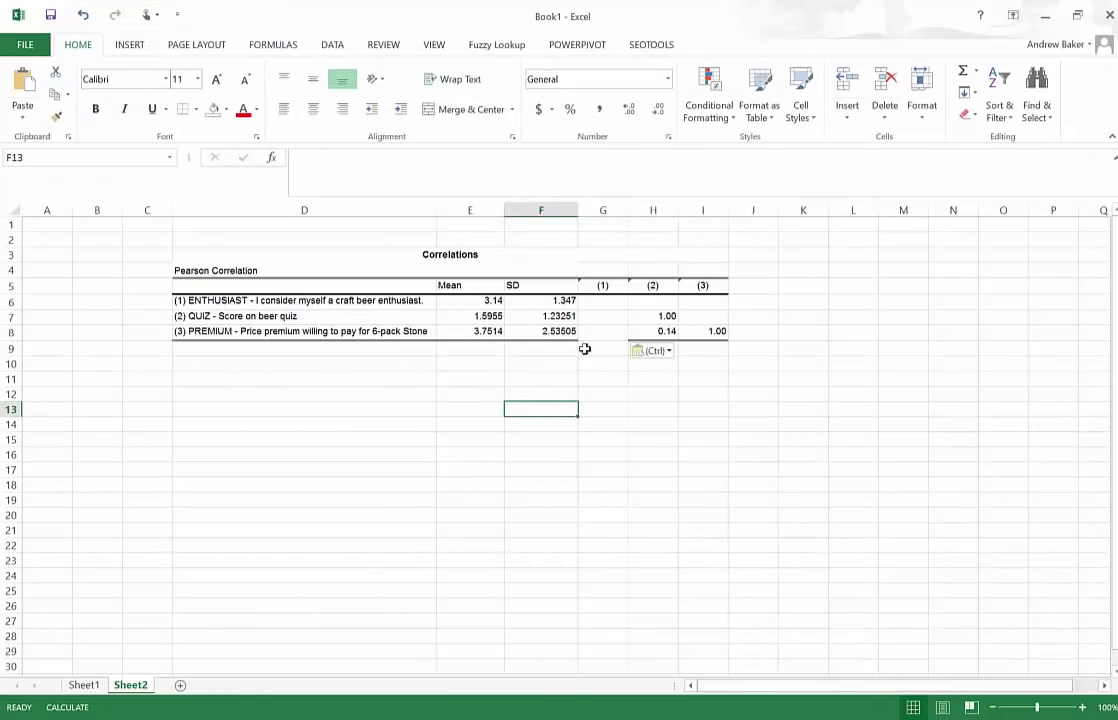
key(ctrl+z)
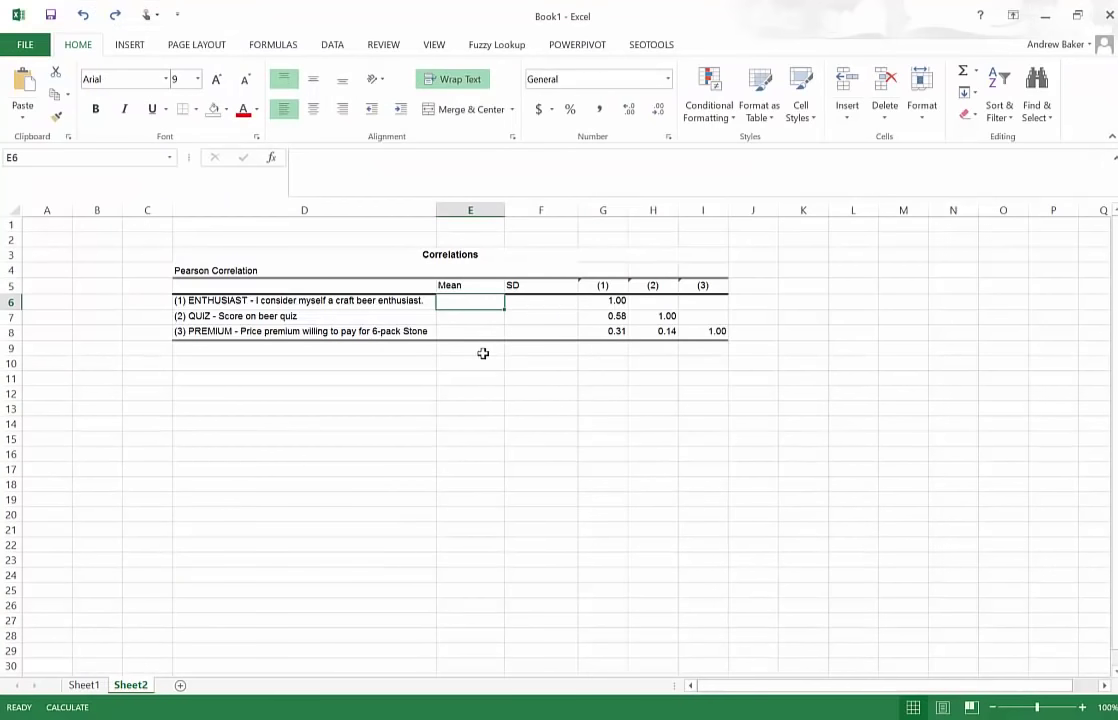
click(420, 421)
- Paste the means and SDs below the table, then copy them into the Mean and SD columns
click(492, 410)
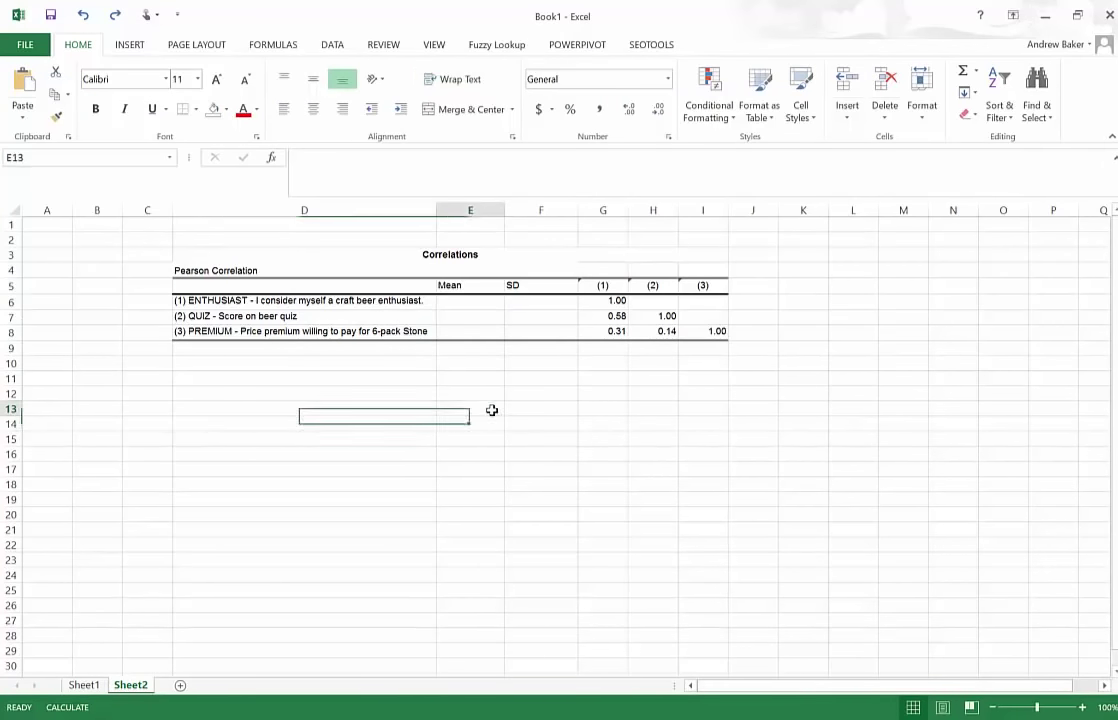
key(ctrl+v)
click(530, 470)
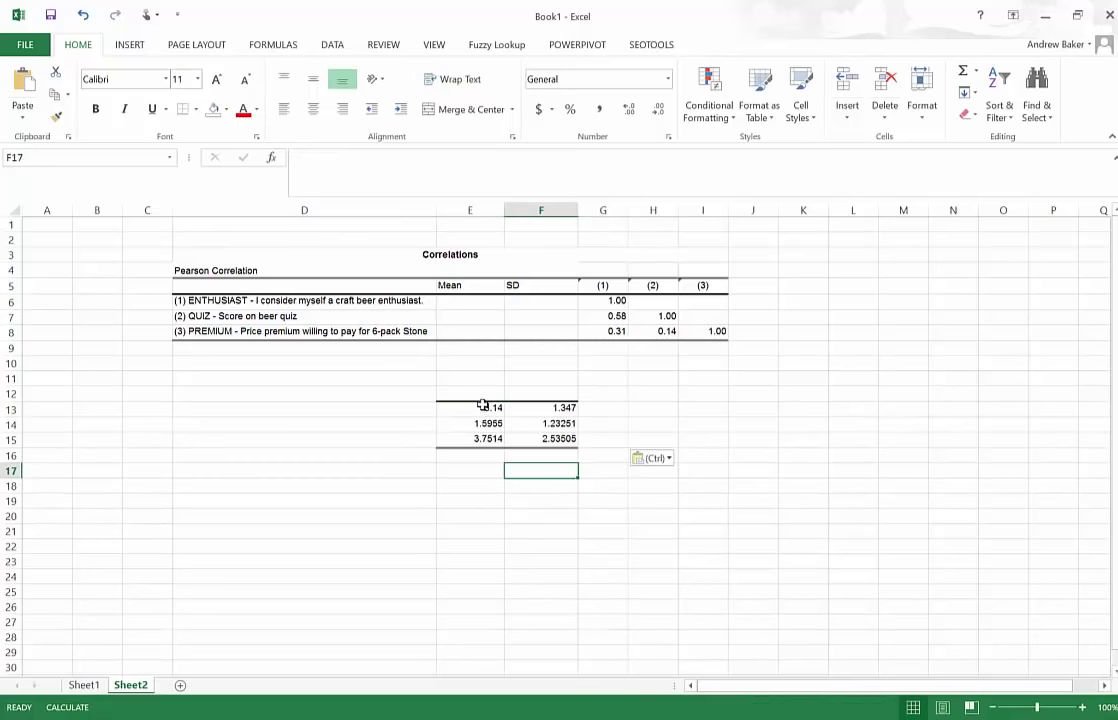
drag(482, 405, 536, 437)
key(ctrl+c)
click(477, 300)
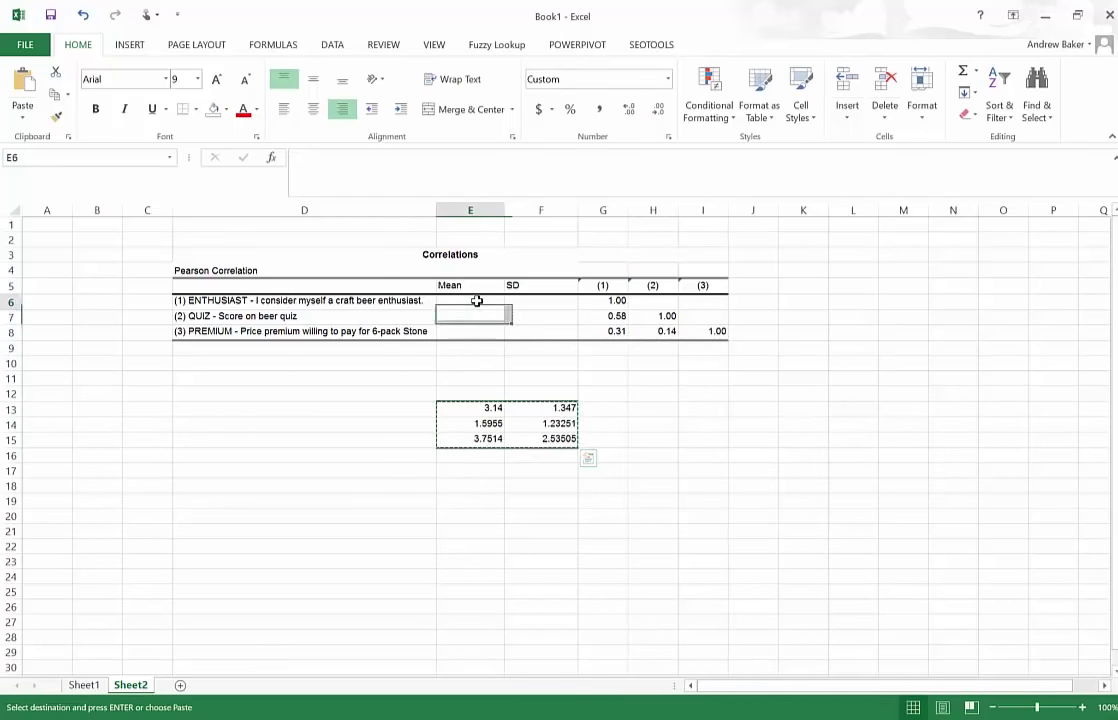
key(ctrl+v)
click(486, 499)
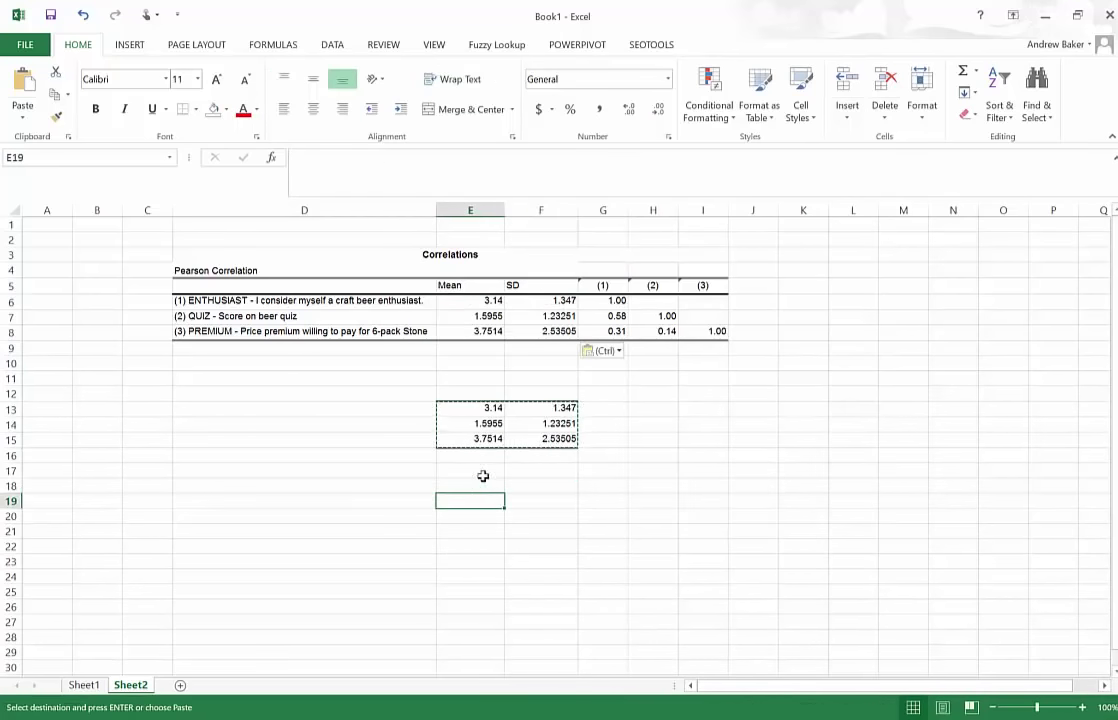
click(482, 470)
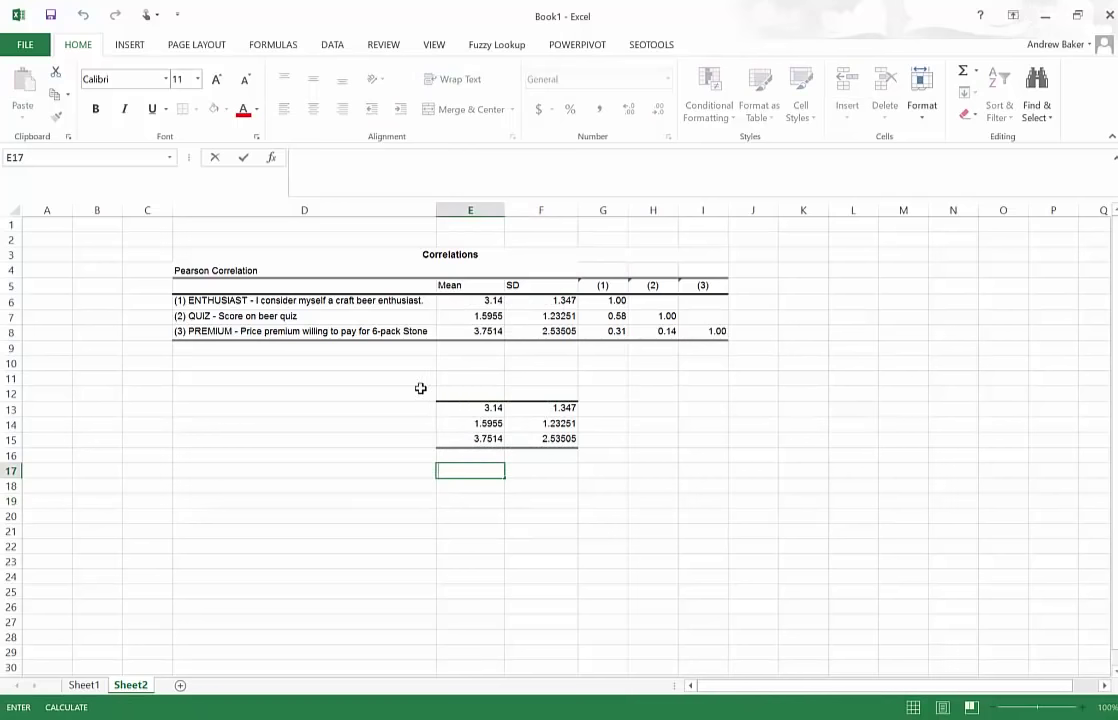
- Clear the temporary block below the table and set No Border on it
drag(420, 388, 594, 464)
key(Delete)
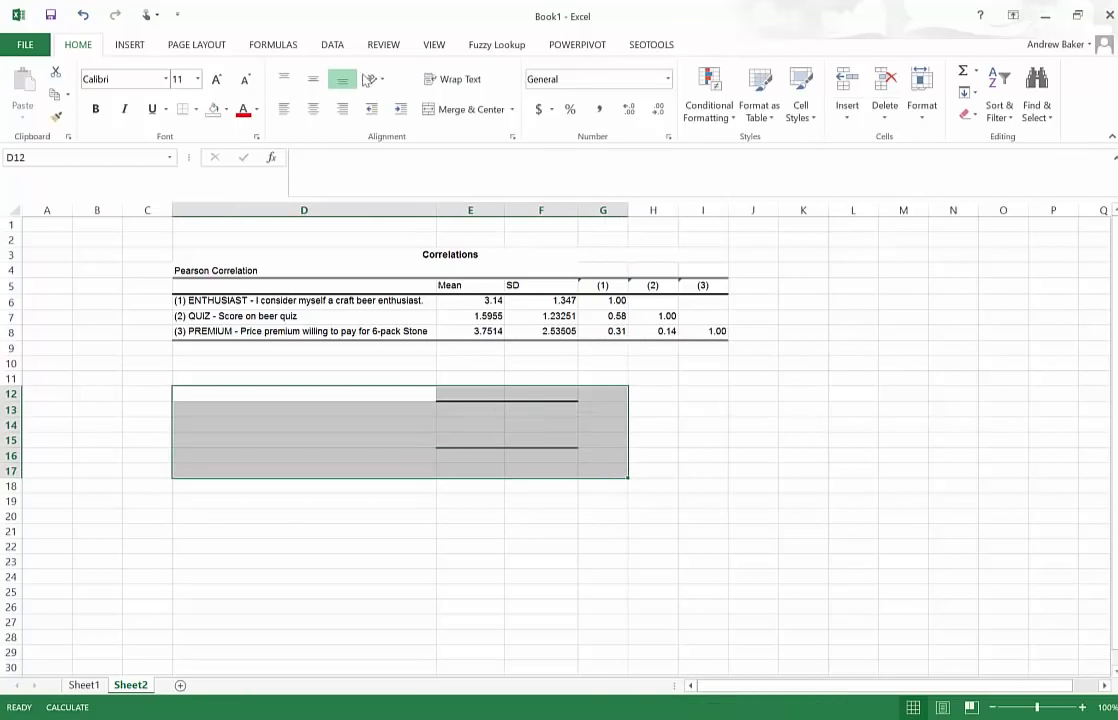
click(195, 109)
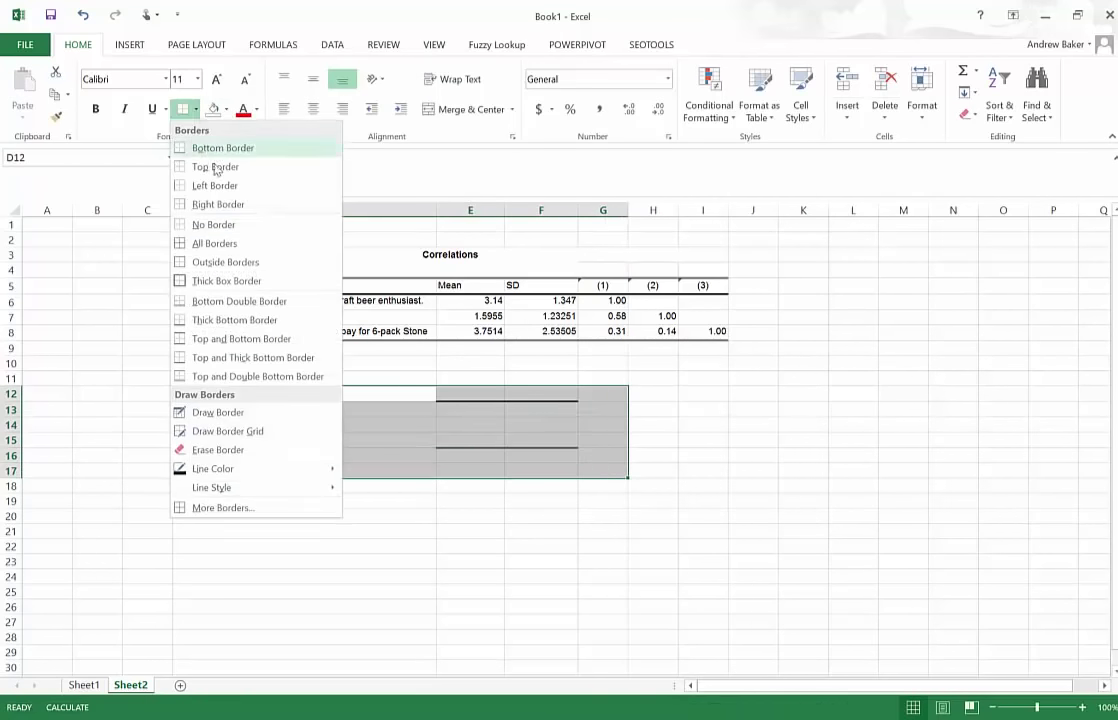
click(226, 228)
click(309, 586)
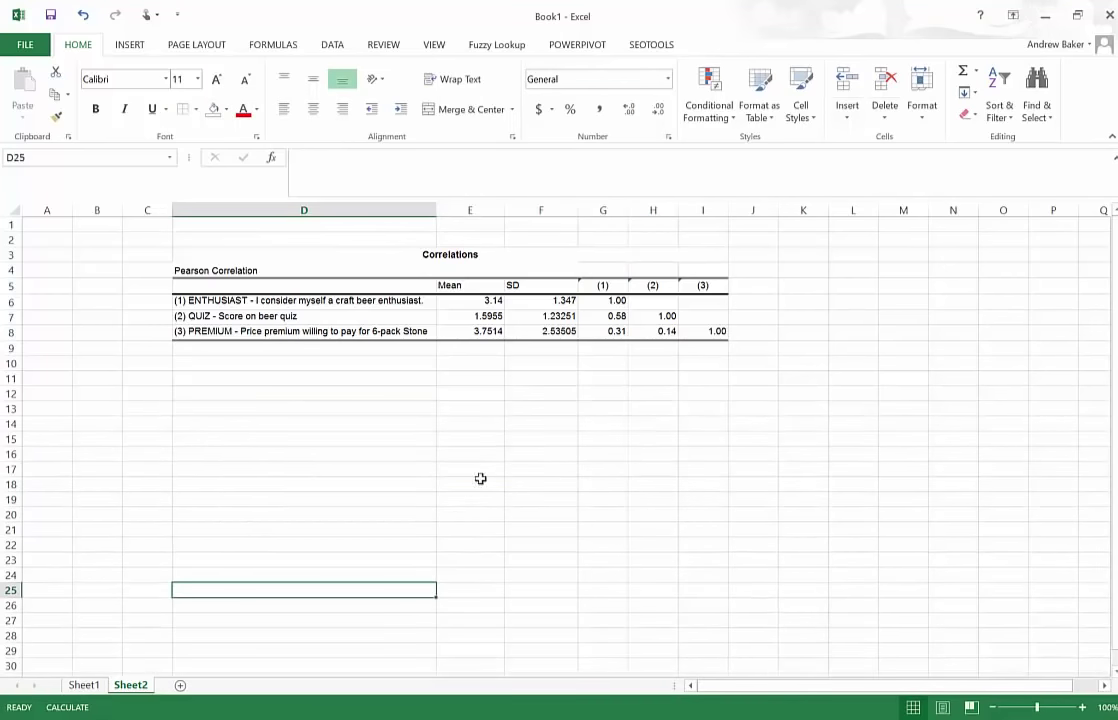
- Show the Mean and SD values in E6:F8 to two decimals (3.14, 1.60, 3.75; 1.35, 1.23, 2.54)
drag(476, 300, 559, 331)
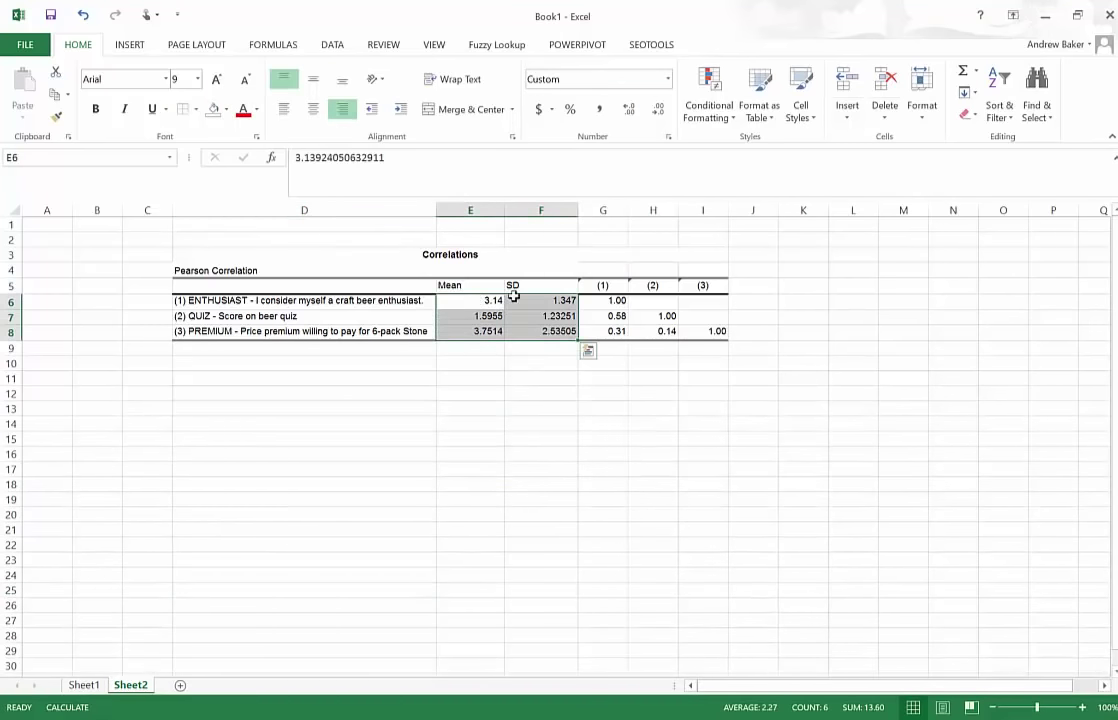
click(659, 113)
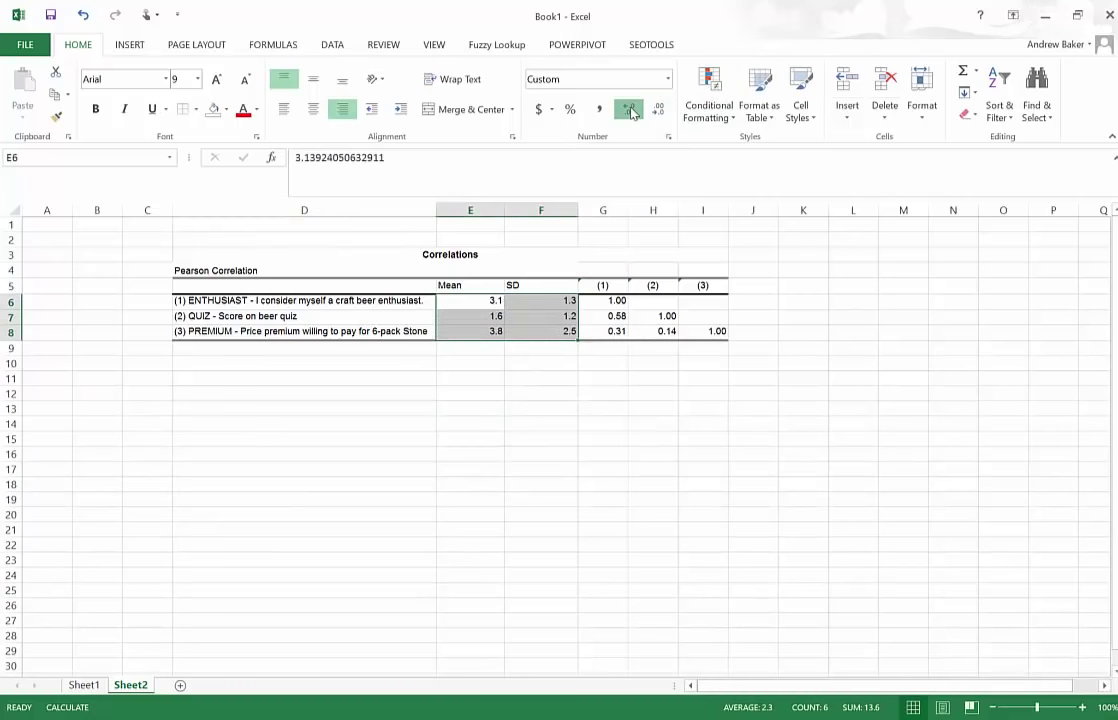
click(628, 108)
click(500, 380)
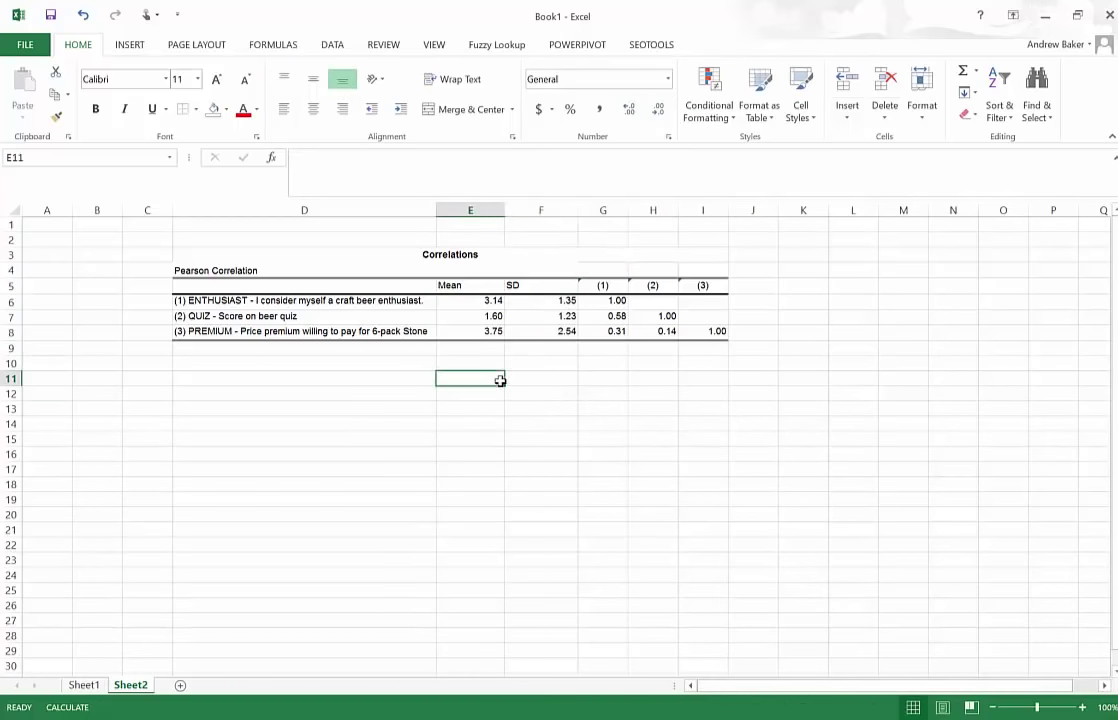
- Autofit the Mean and SD columns E and F, then widen them slightly
double_click(506, 212)
double_click(536, 212)
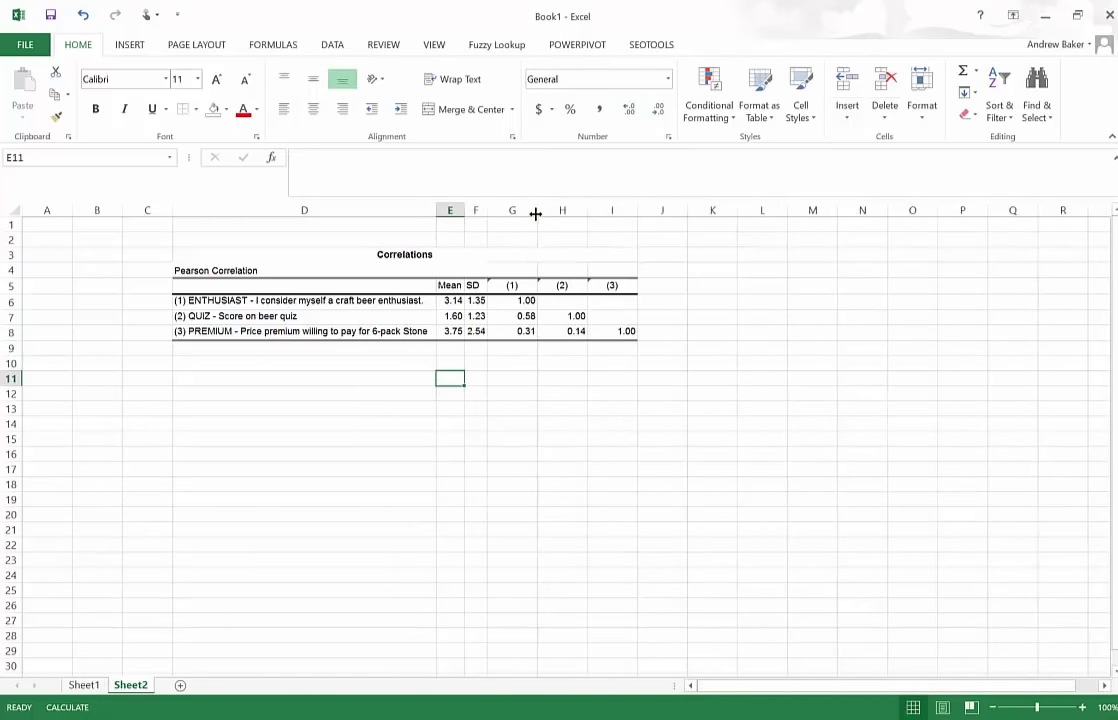
drag(464, 212, 517, 213)
- Add a full stop to the end of the PREMIUM variable label in D8
click(538, 440)
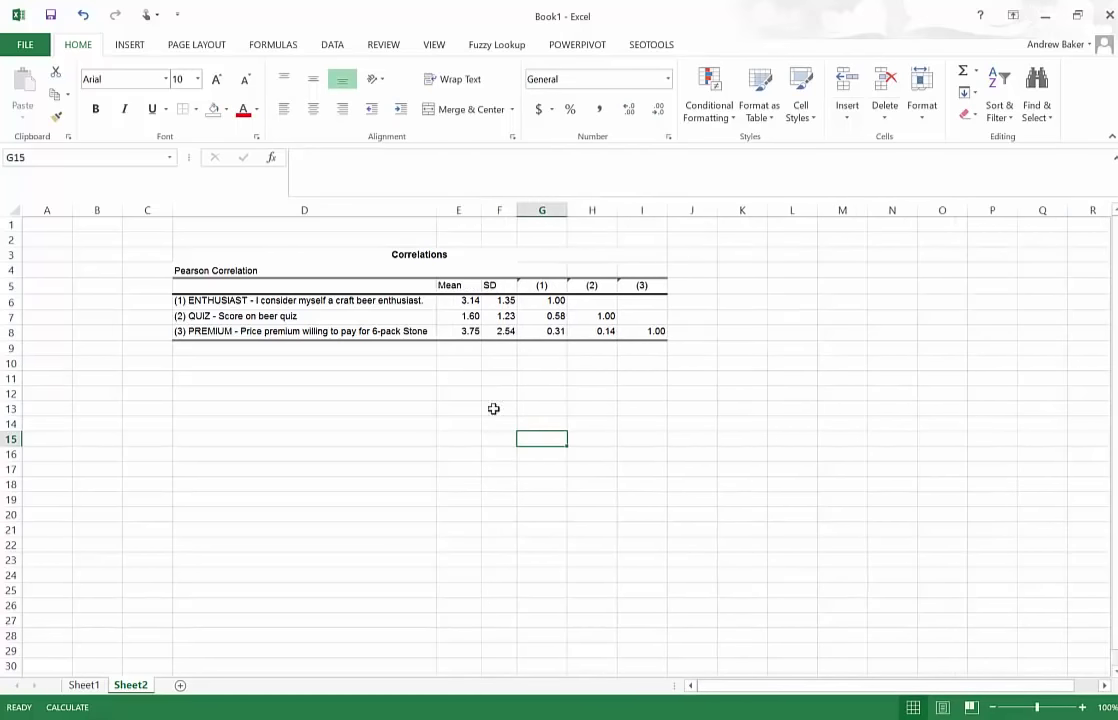
double_click(320, 317)
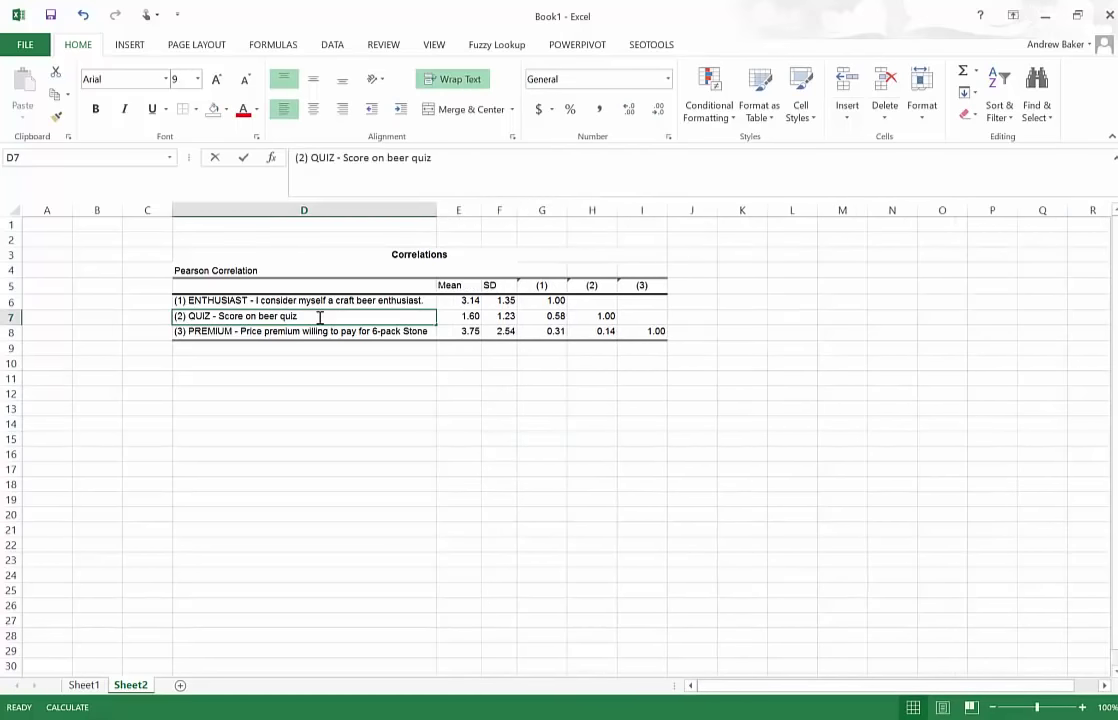
click(425, 331)
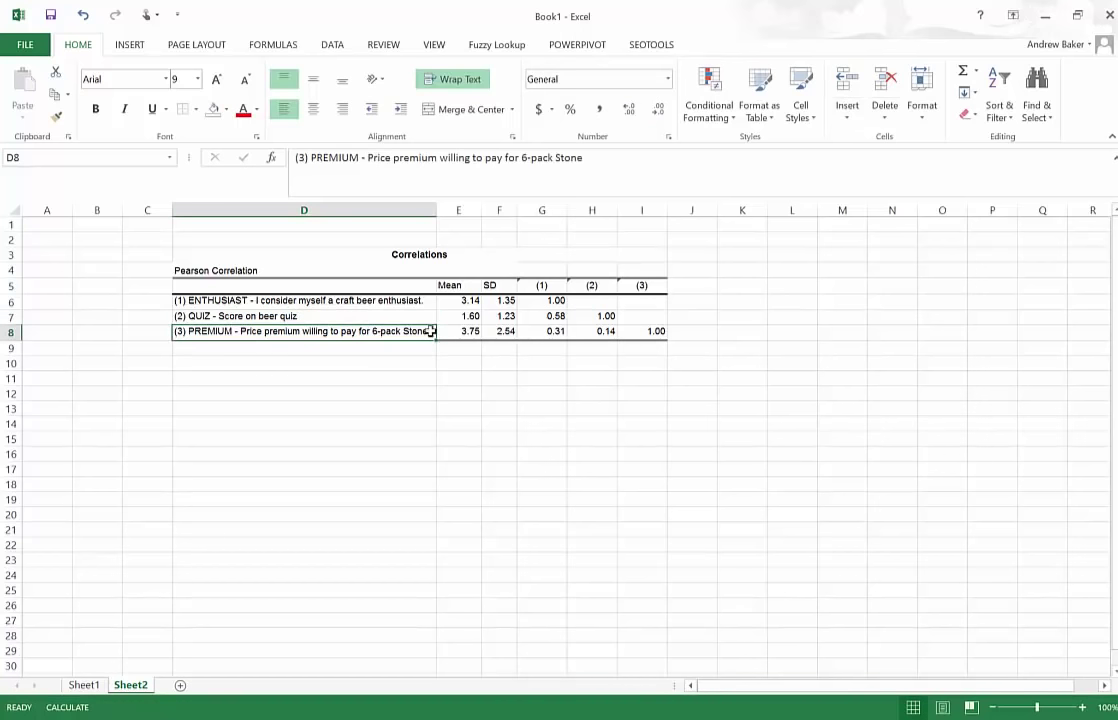
key(ctrl+Right)
key(ctrl+Left)
double_click(425, 331)
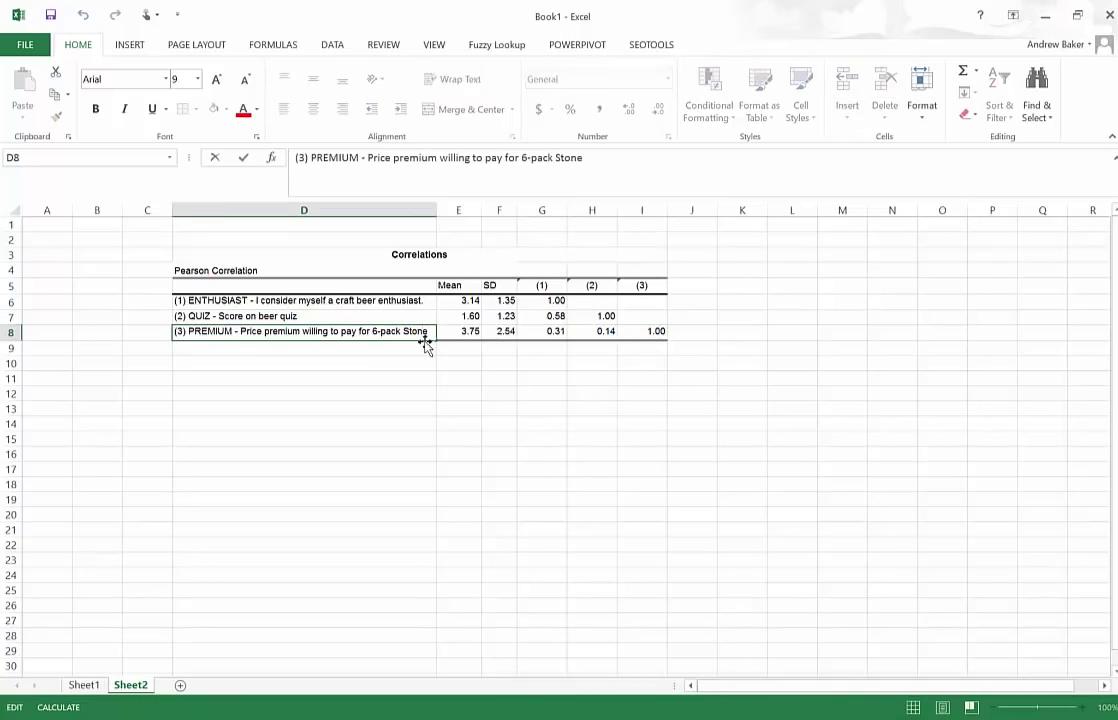
text(.)
click(252, 268)
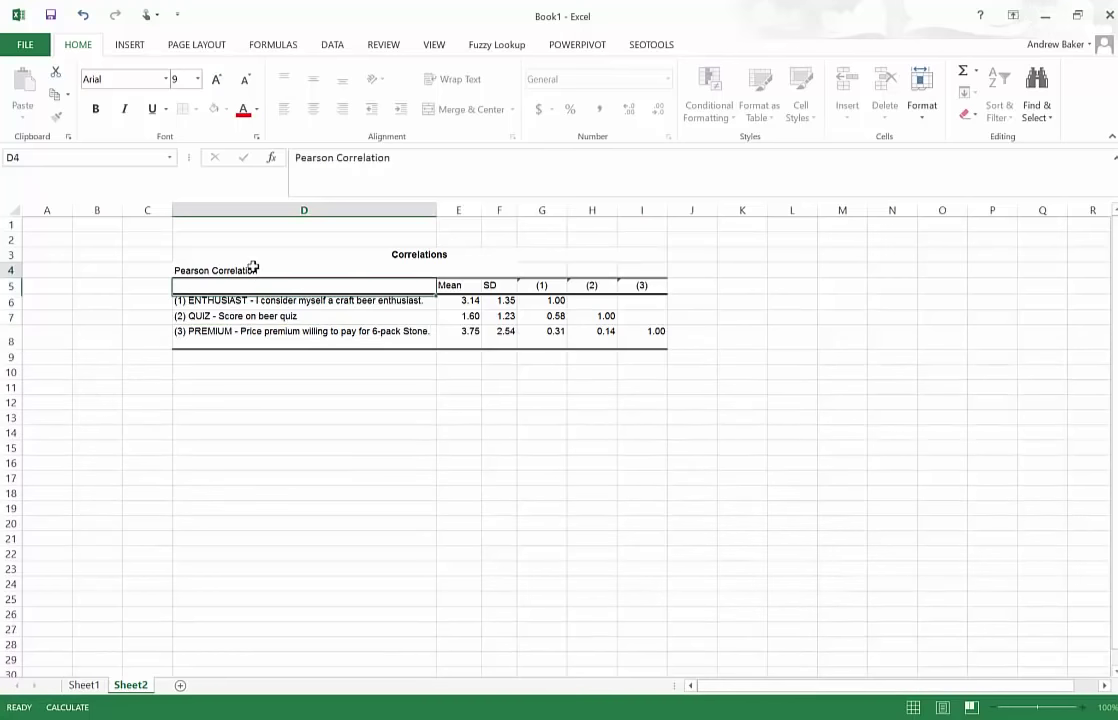
- Shrink row 8 back to the standard height of 15
drag(20, 350, 12, 343)
click(366, 443)
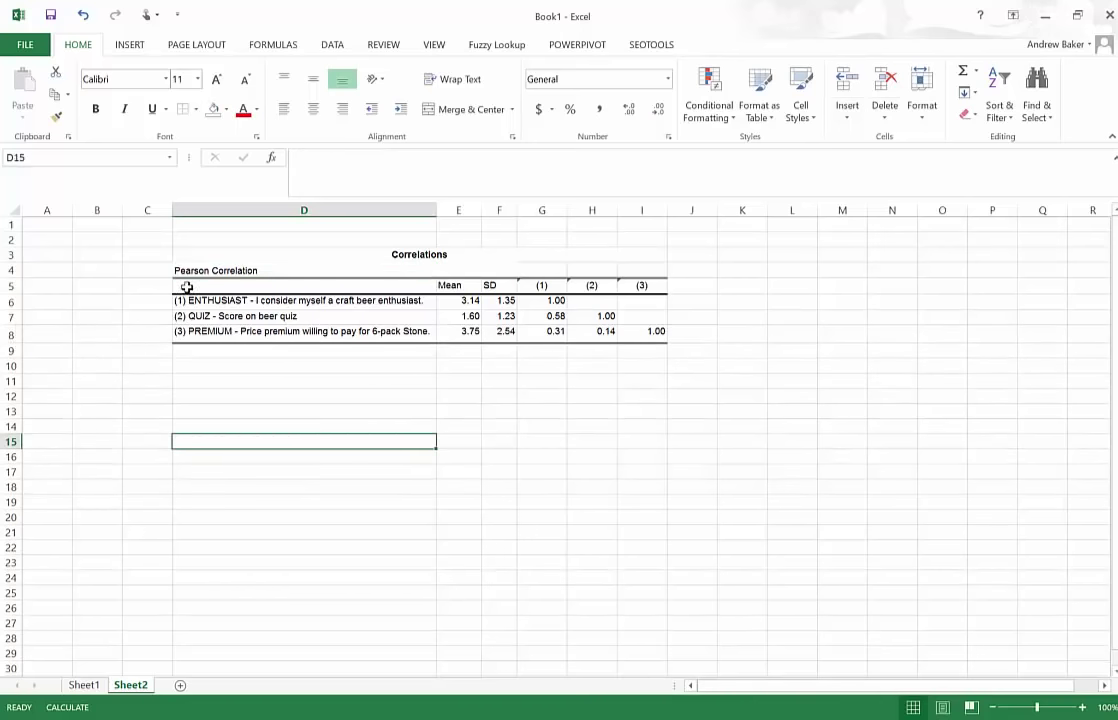
drag(199, 288, 659, 334)
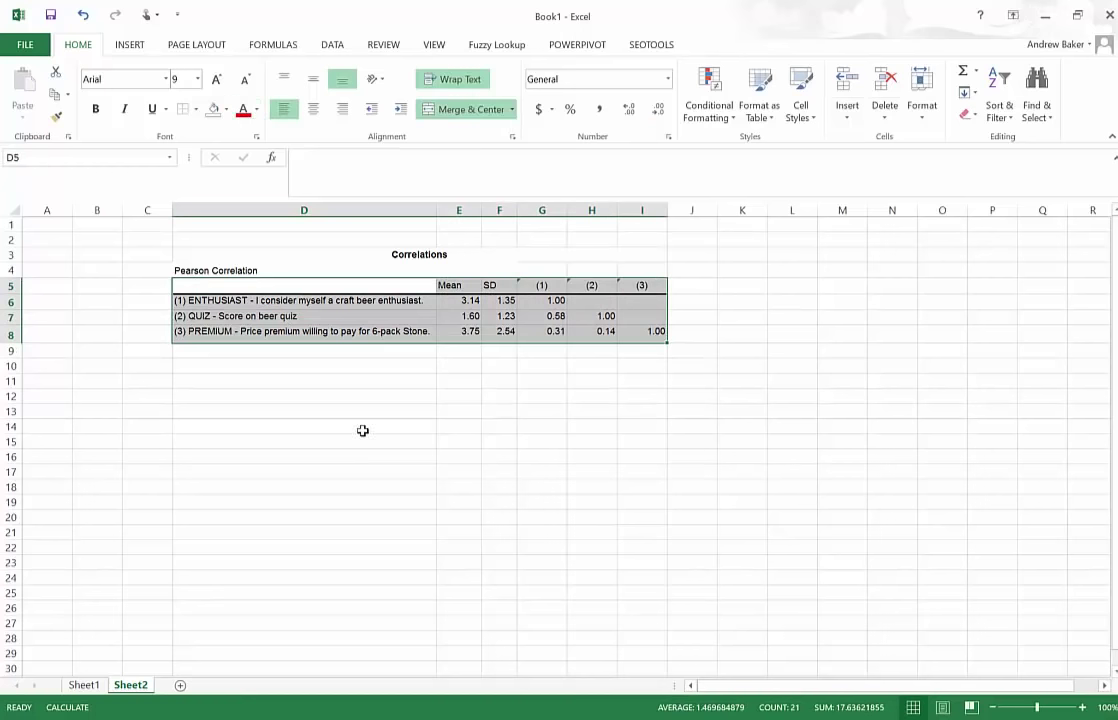
click(226, 109)
click(226, 227)
click(262, 395)
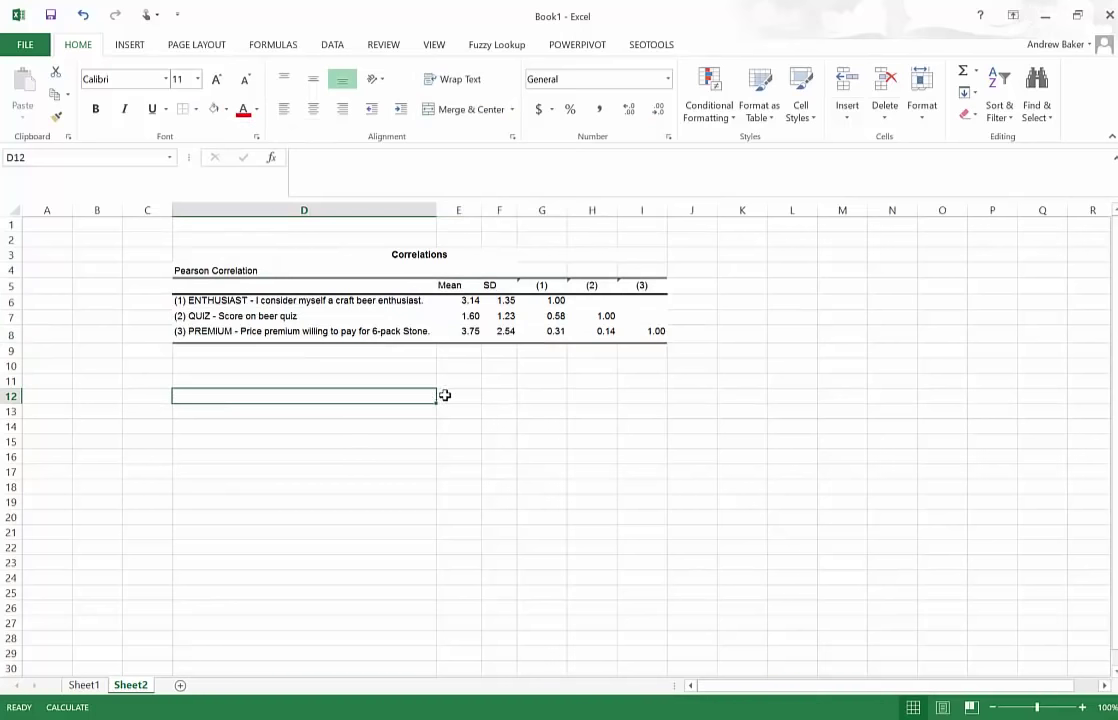
drag(462, 287, 492, 329)
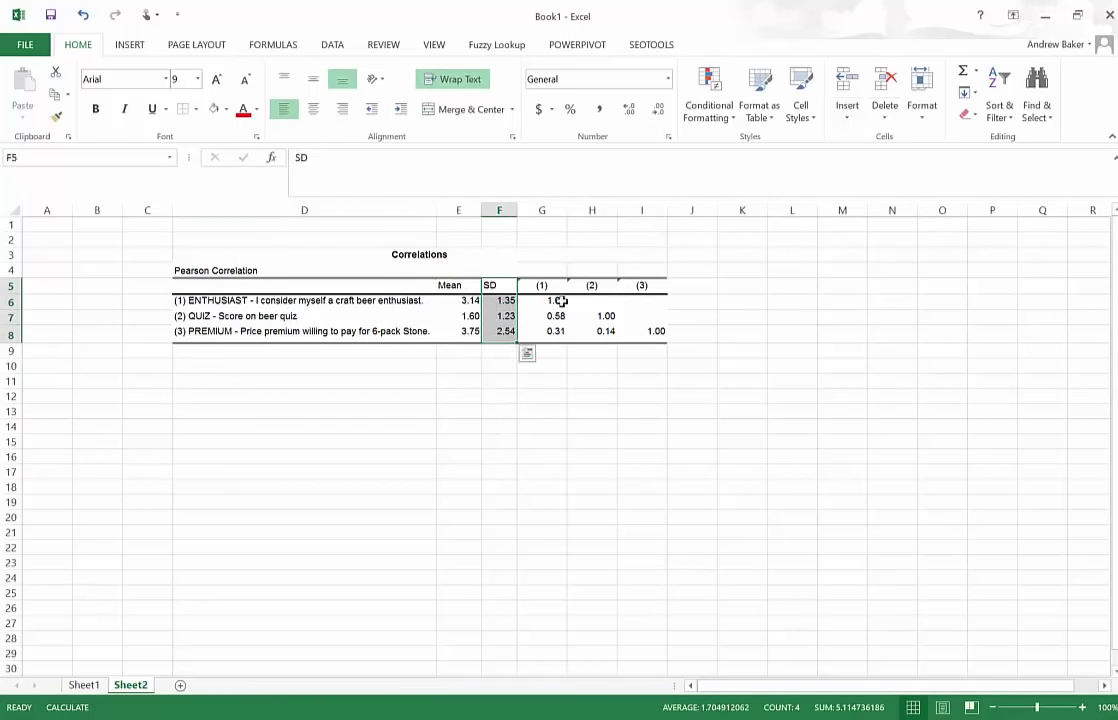
drag(552, 300, 654, 337)
click(623, 398)
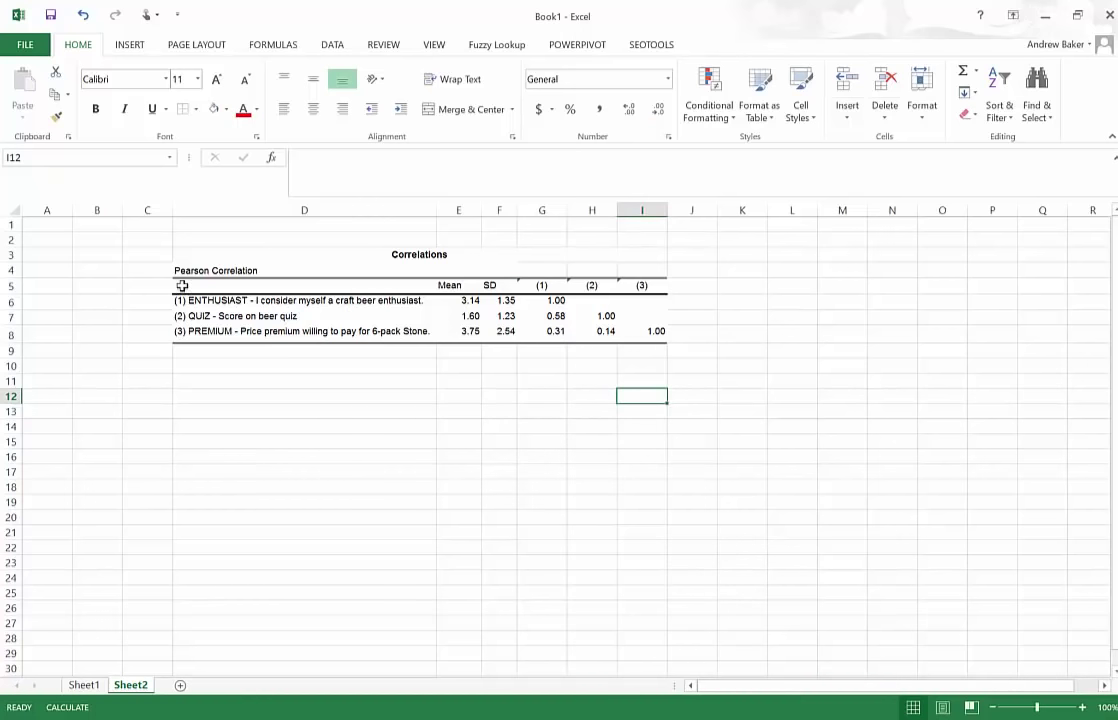
drag(186, 271, 661, 334)
click(504, 437)
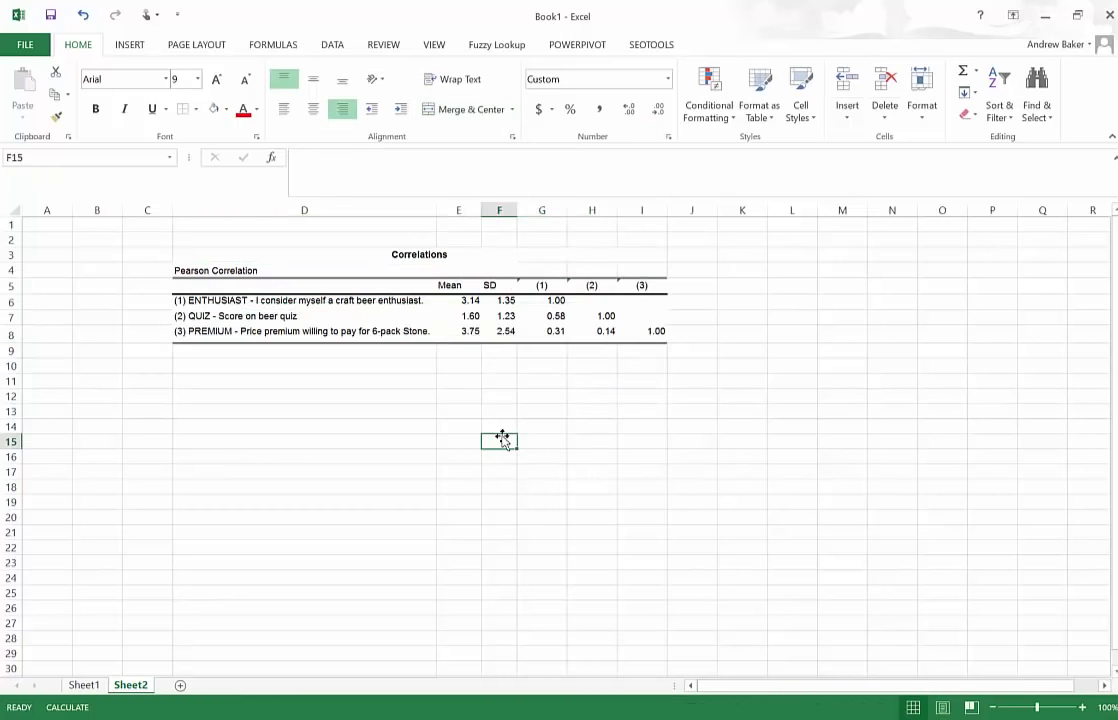